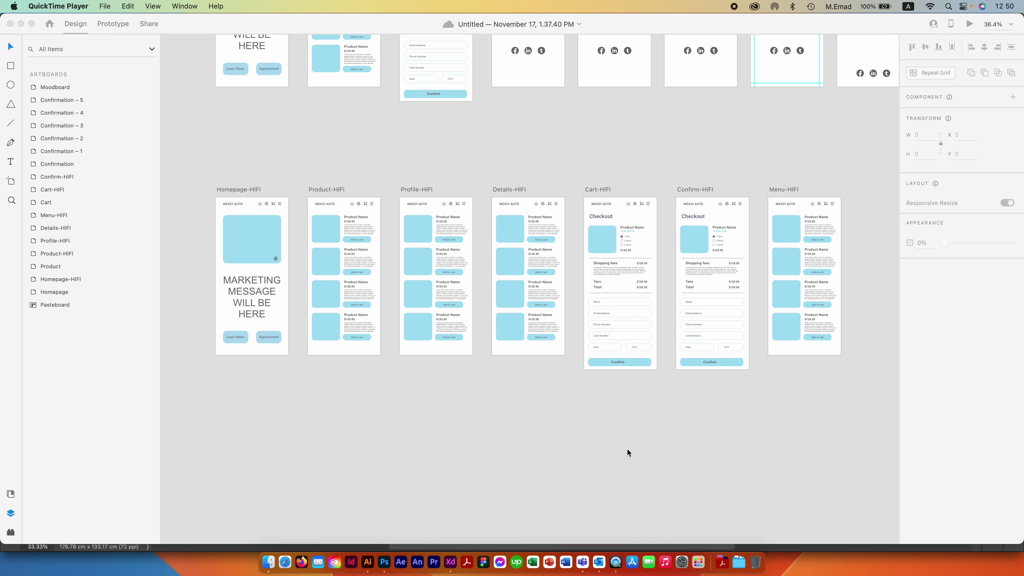
Step: Bring the Adobe XD window with the shopping app's HIFI artboards to the front
click(306, 360)
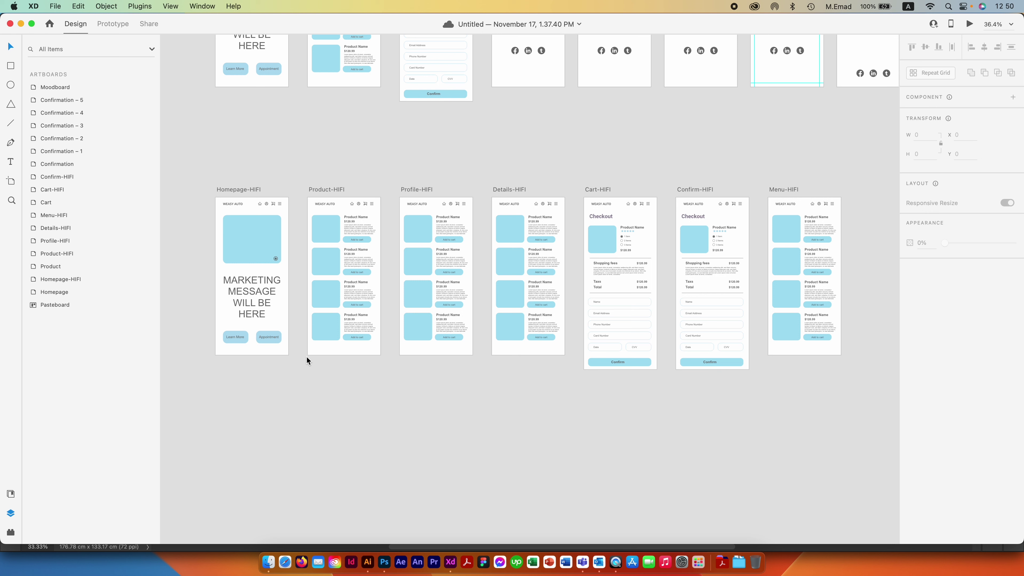
Step: Zoom in closely on the Homepage-HIFI artboard
key(z)
drag(183, 156, 303, 392)
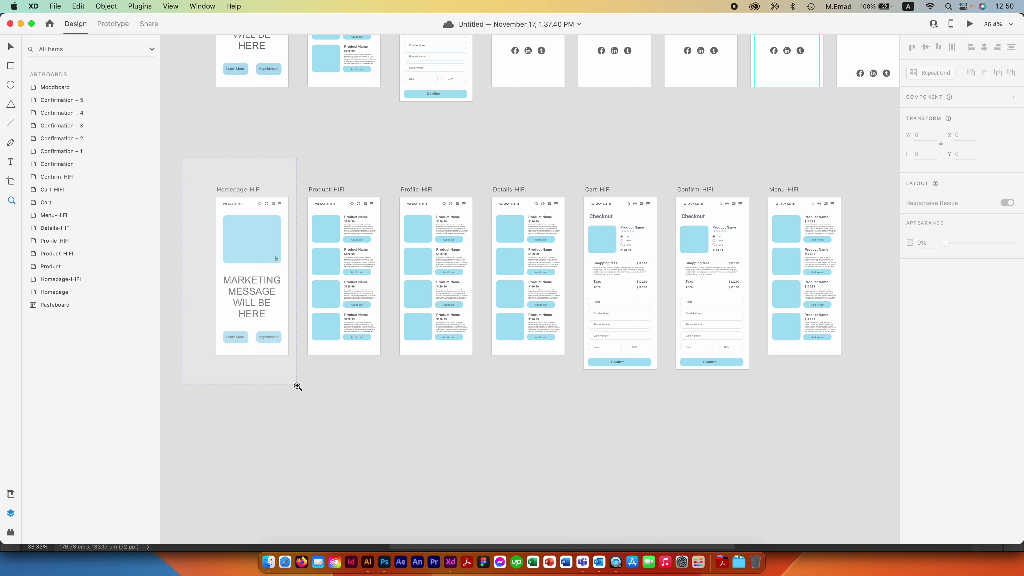
scroll(420, 327, down, 2)
scroll(419, 327, right, 2)
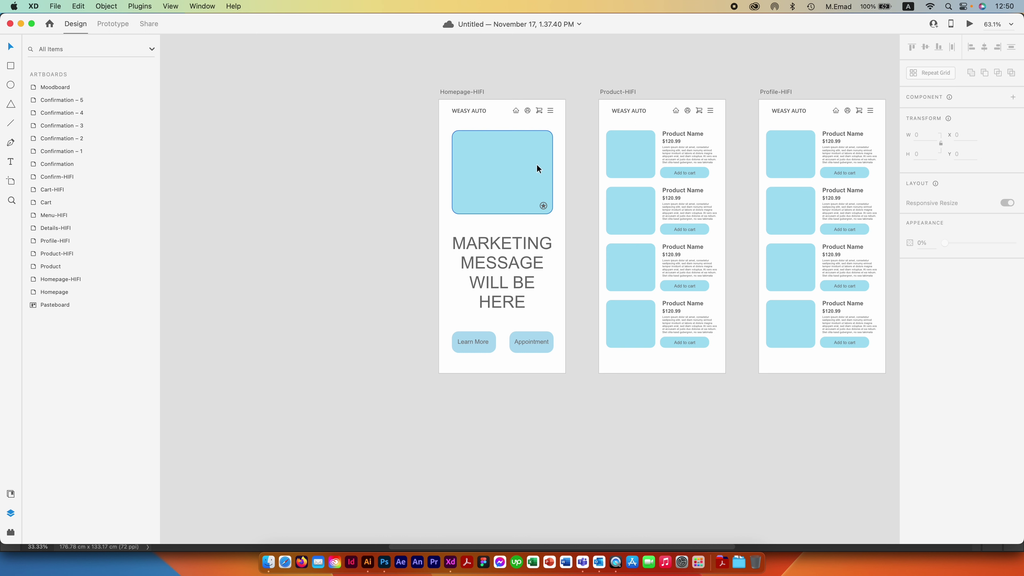
Step: Move the star icon, both buttons and the marketing text off the artboard onto the pasteboard
click(560, 173)
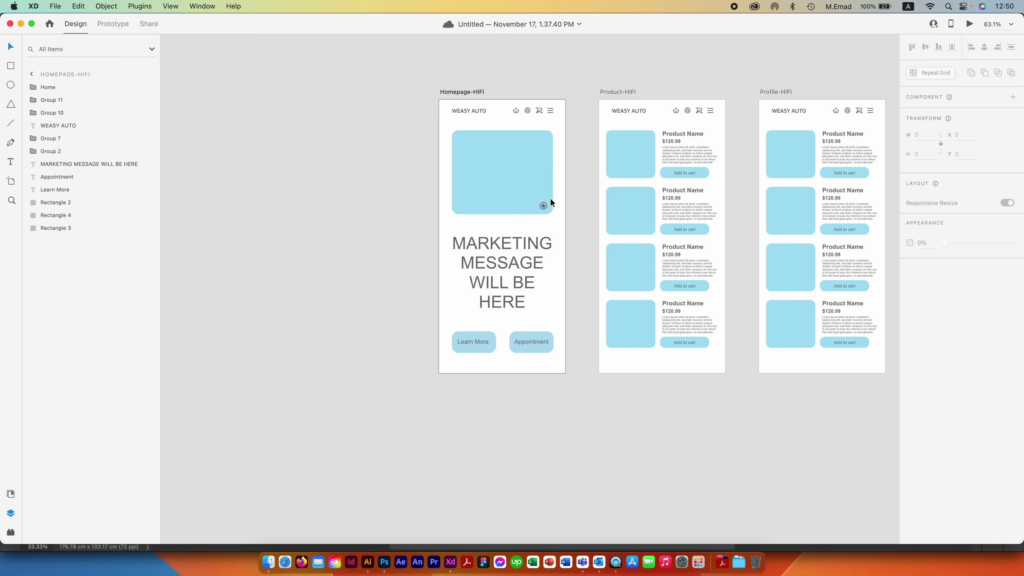
click(542, 206)
drag(543, 205, 418, 222)
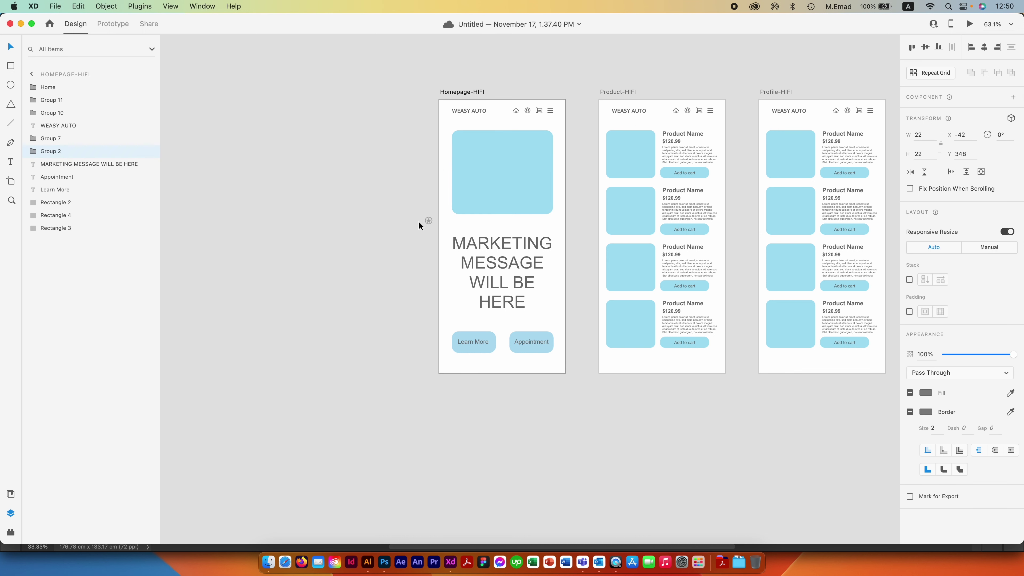
drag(556, 326, 427, 373)
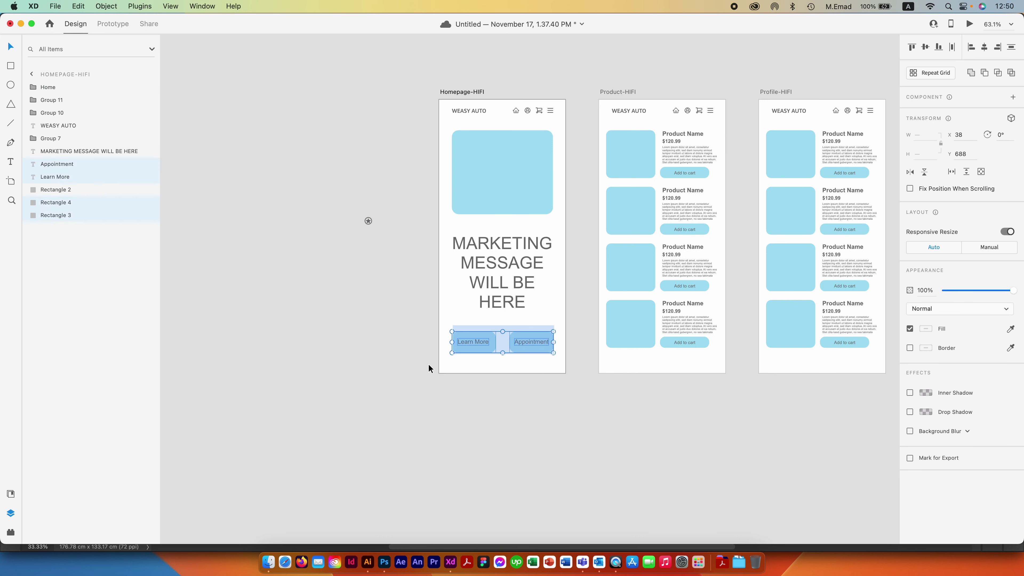
drag(529, 337, 376, 335)
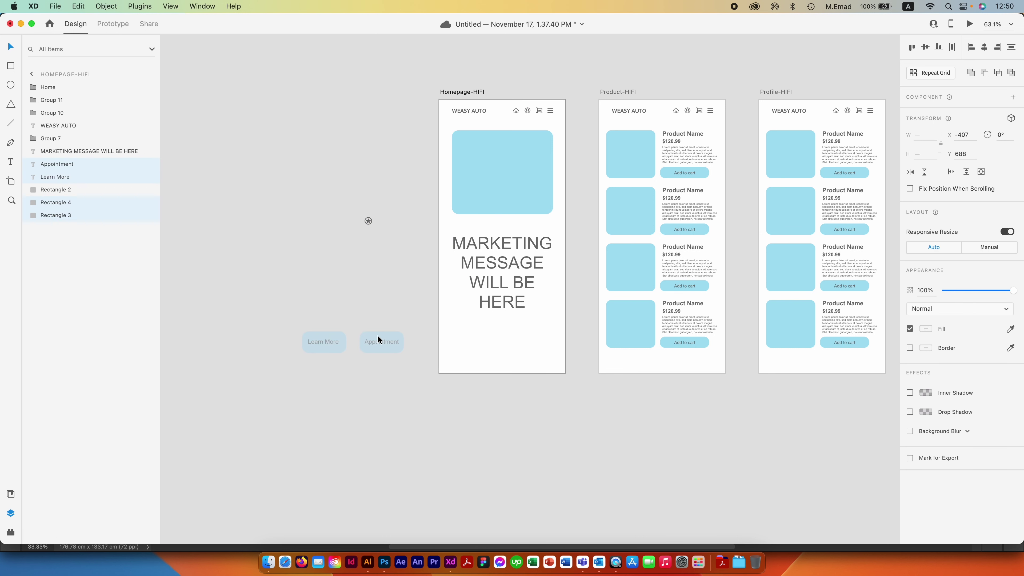
click(397, 311)
drag(499, 264, 341, 273)
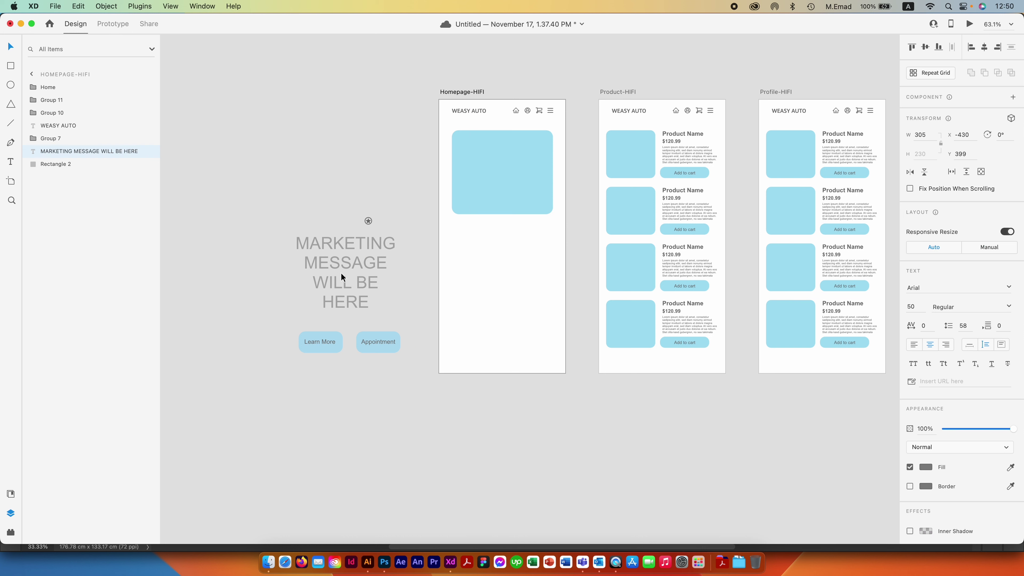
click(410, 169)
Step: Stretch Rectangle 2 to fill the artboard at 375×812 with square corners
click(490, 177)
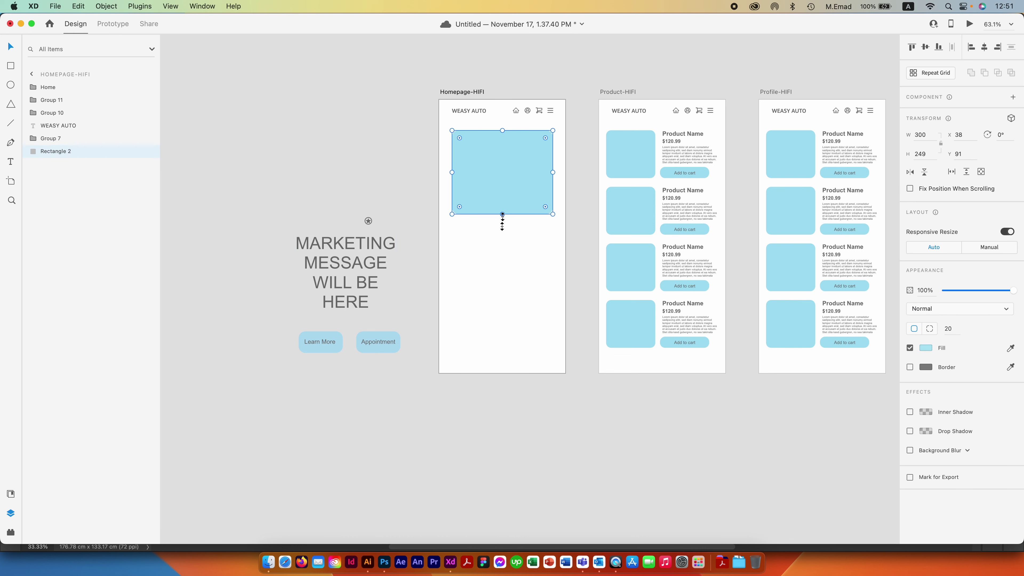
drag(503, 214, 502, 373)
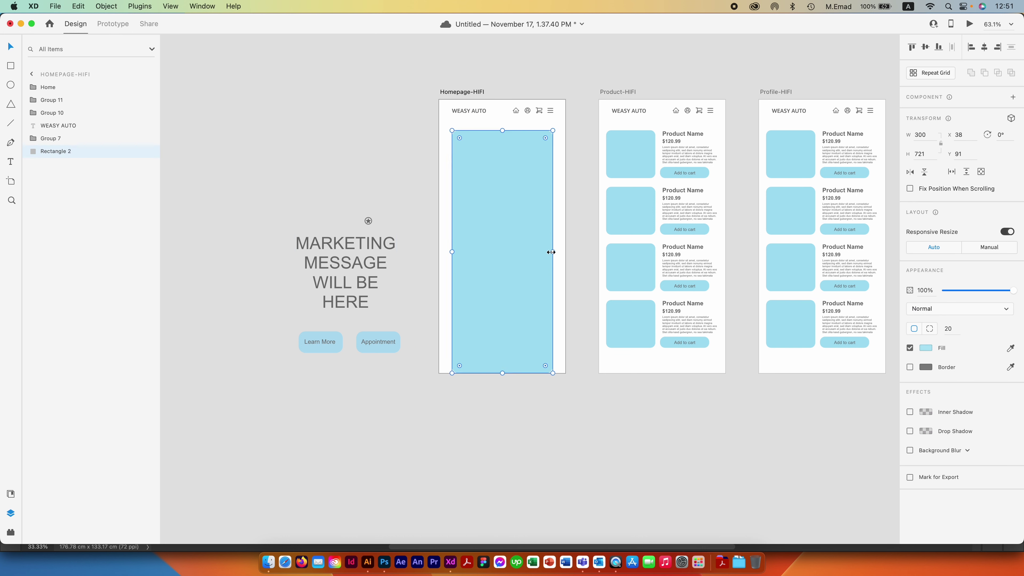
drag(551, 251, 565, 252)
drag(559, 138, 566, 131)
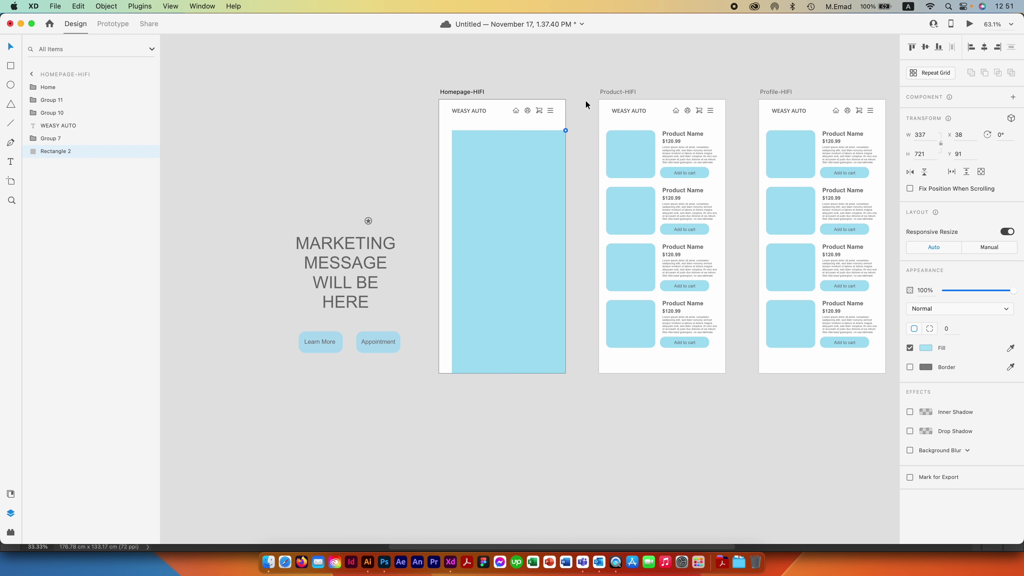
drag(452, 130, 436, 100)
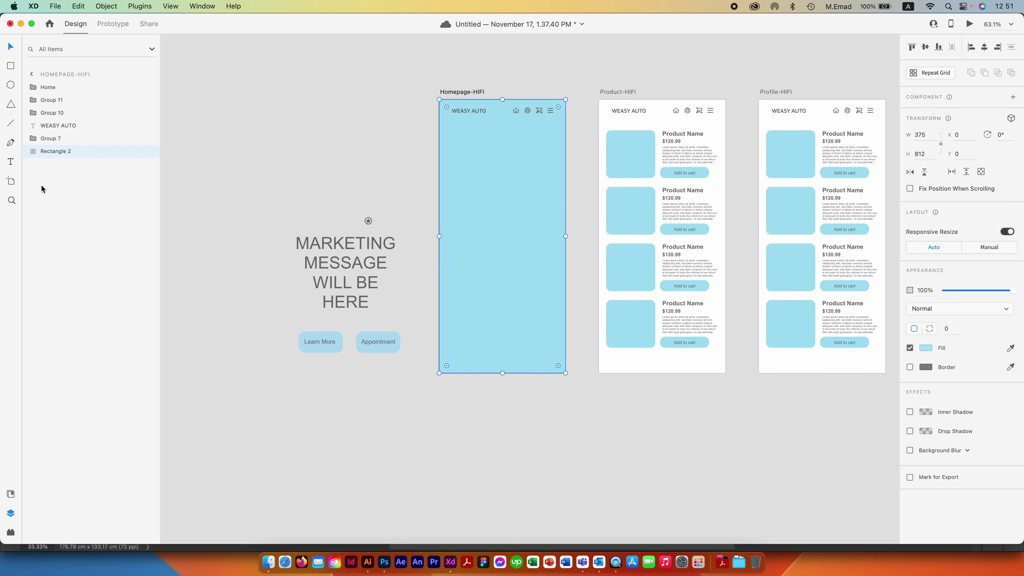
Step: Apply the red-to-purple gradient from Document Assets to the background rectangle
click(11, 495)
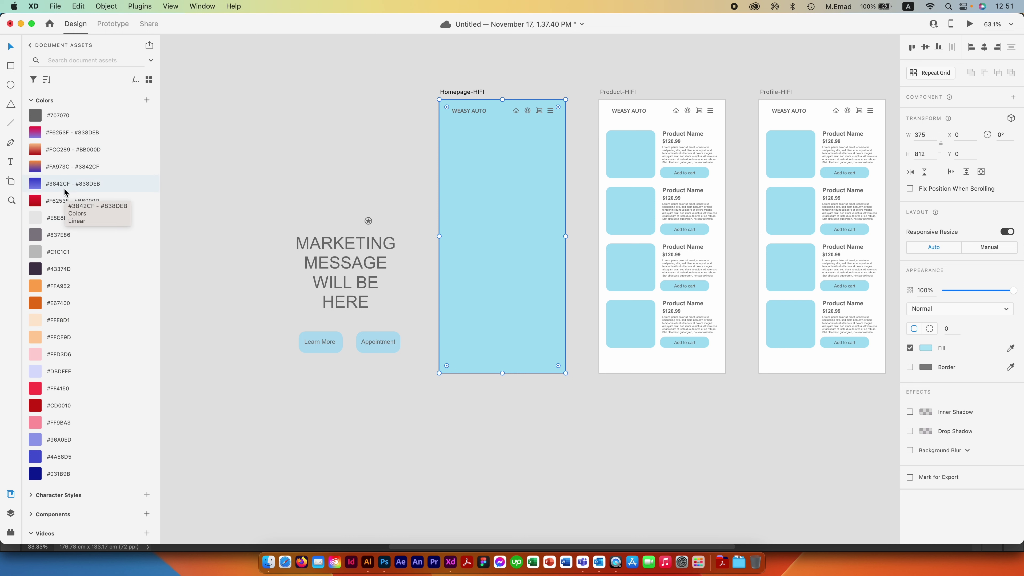
click(60, 167)
click(59, 185)
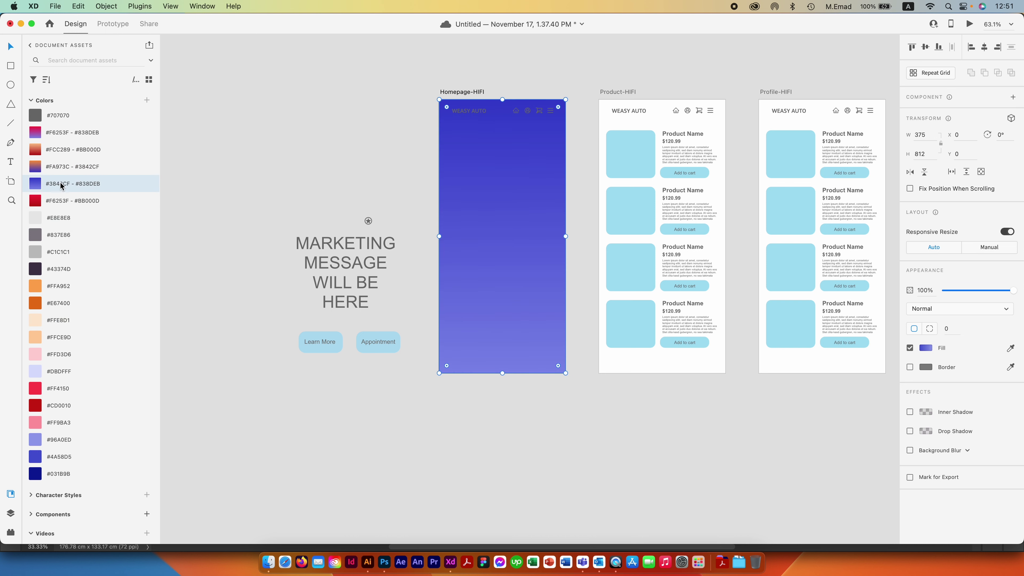
click(61, 134)
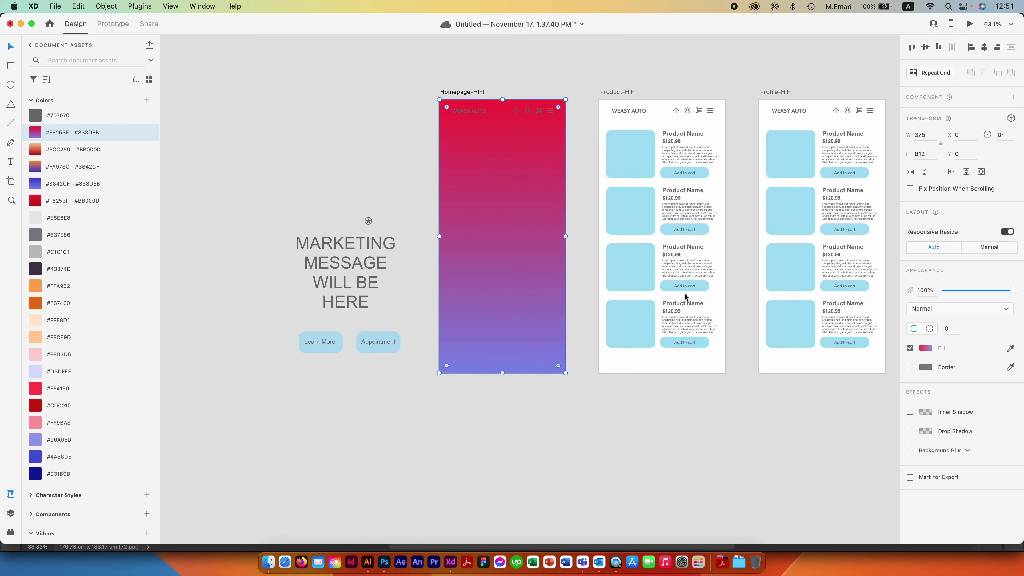
Step: Change the gradient's start colour to green and angle it diagonally across the artboard
click(926, 347)
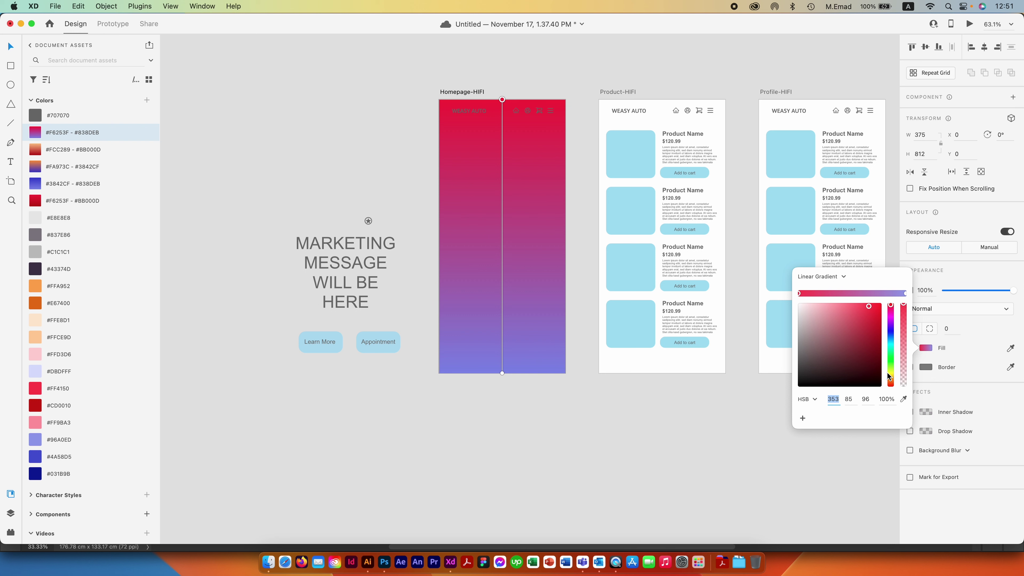
mouse_move(887, 373)
mouse_down()
mouse_move(891, 353)
mouse_move(855, 332)
mouse_up()
click(855, 336)
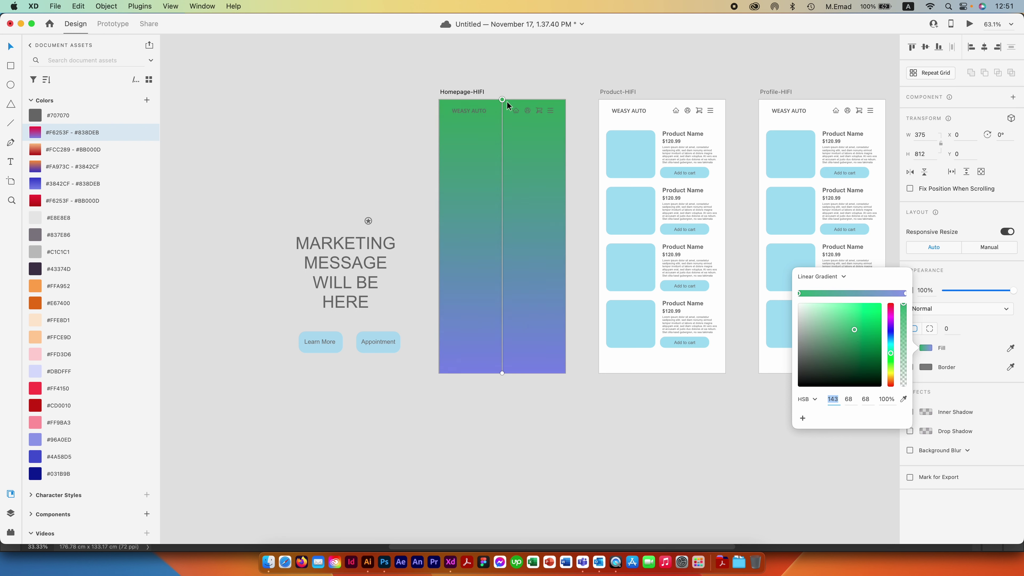
drag(502, 99, 409, 61)
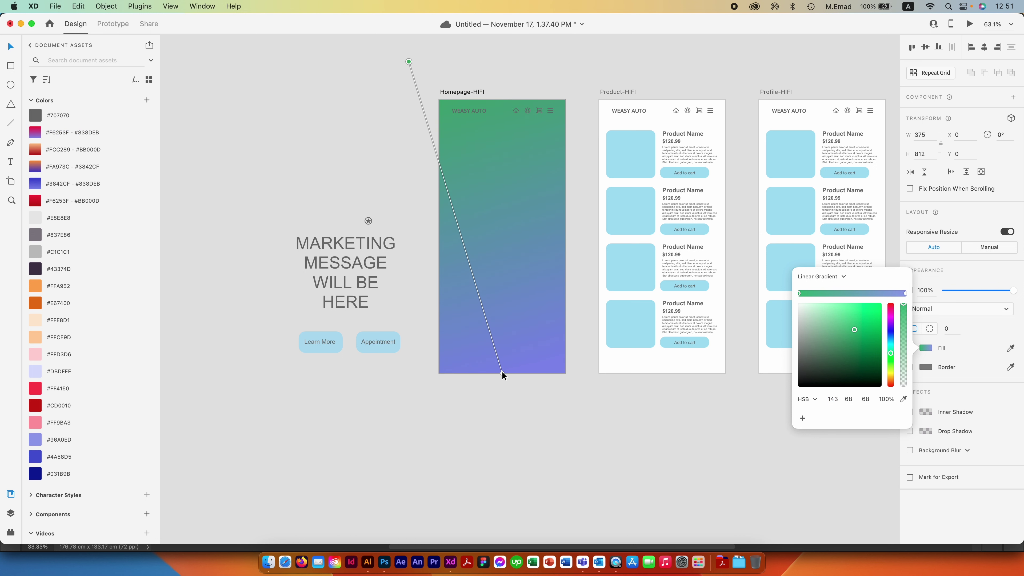
drag(502, 373, 568, 385)
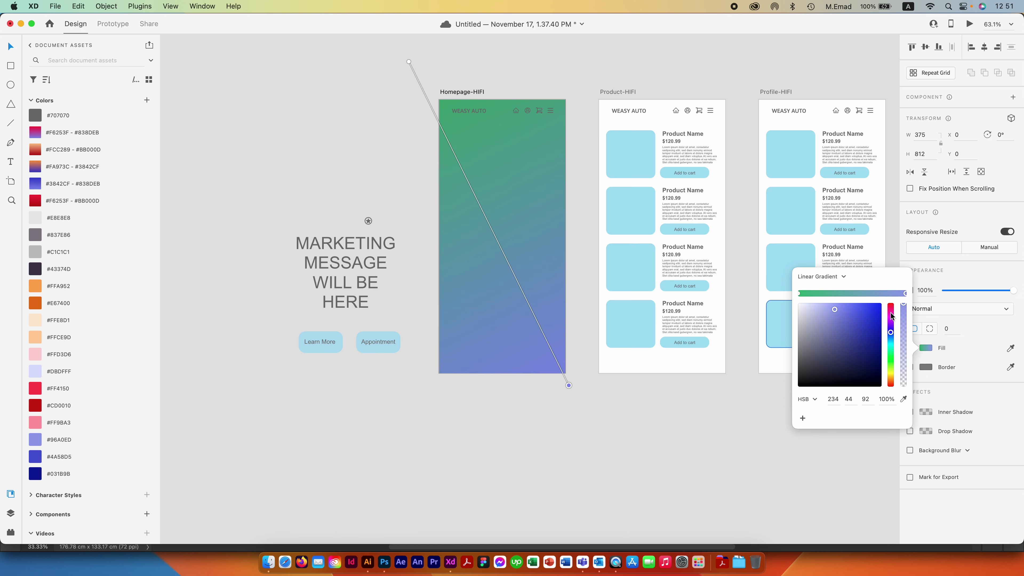
Step: Set the gradient's end colour to dark blue #031B9B and brighten the green start
click(904, 399)
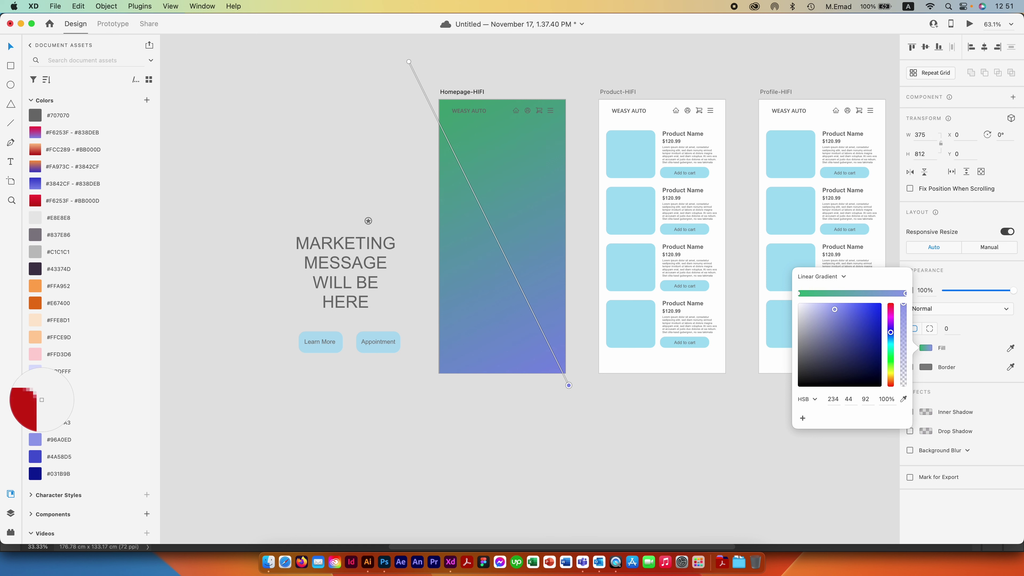
click(35, 473)
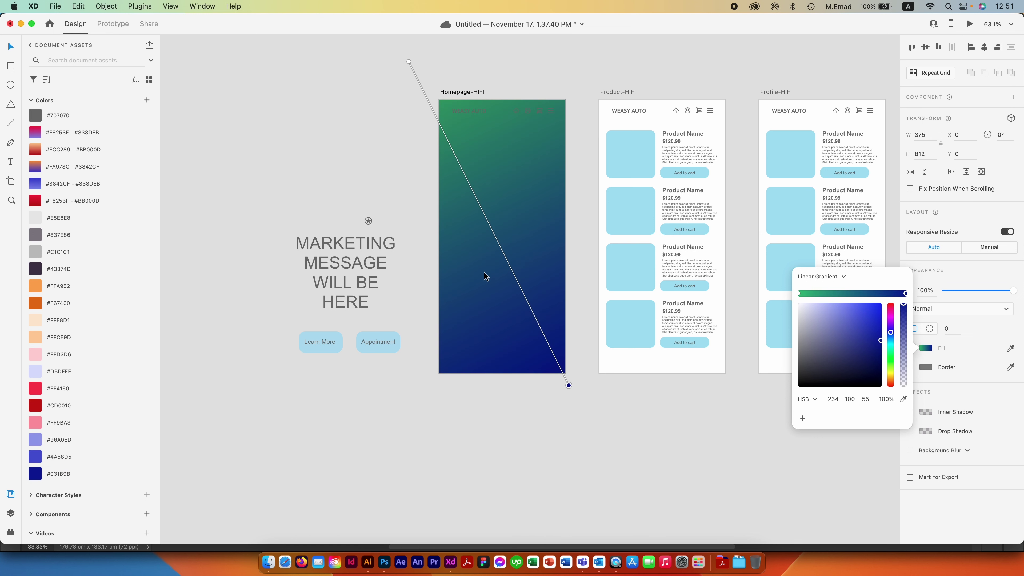
click(799, 293)
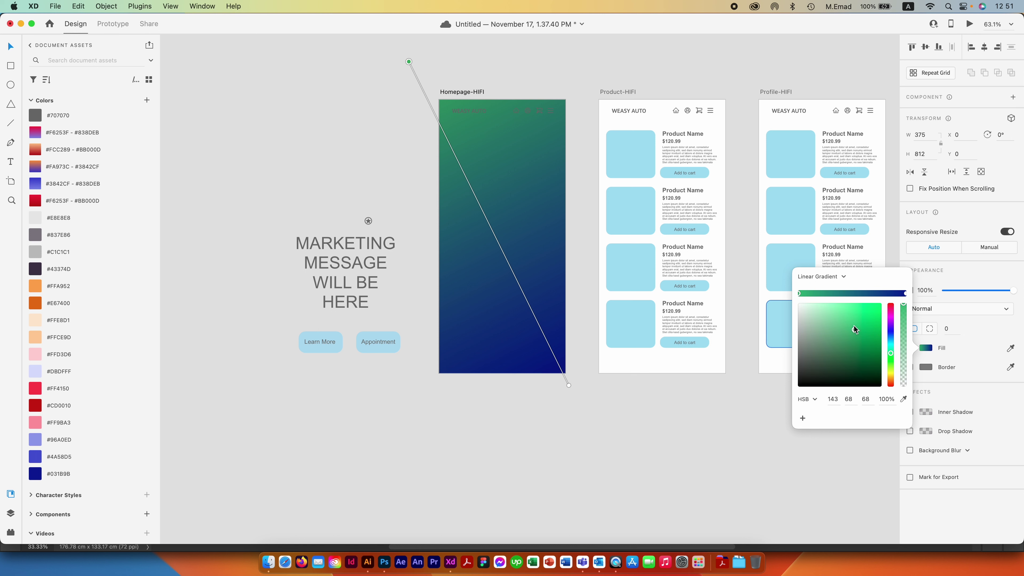
drag(853, 325, 846, 309)
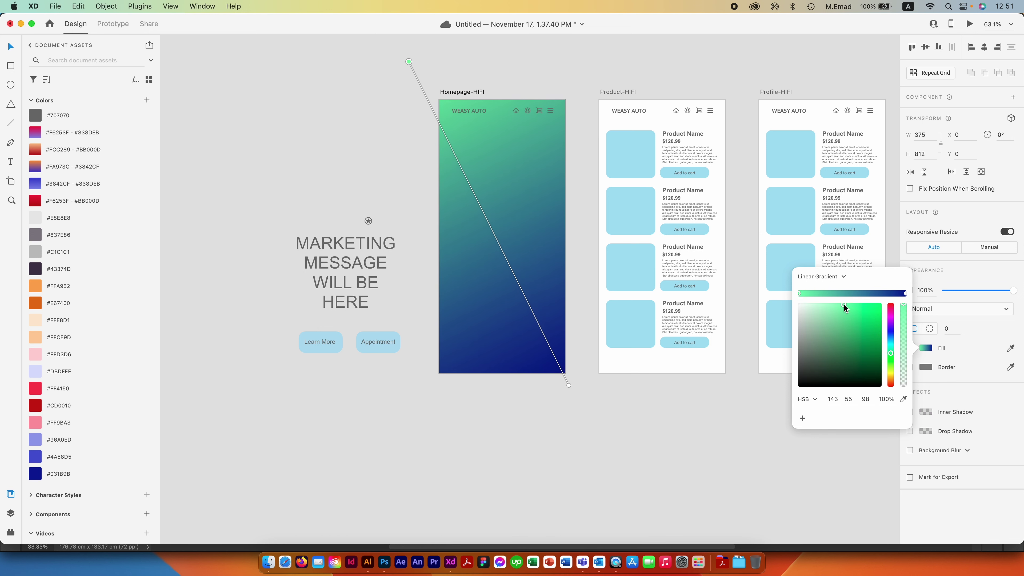
click(374, 117)
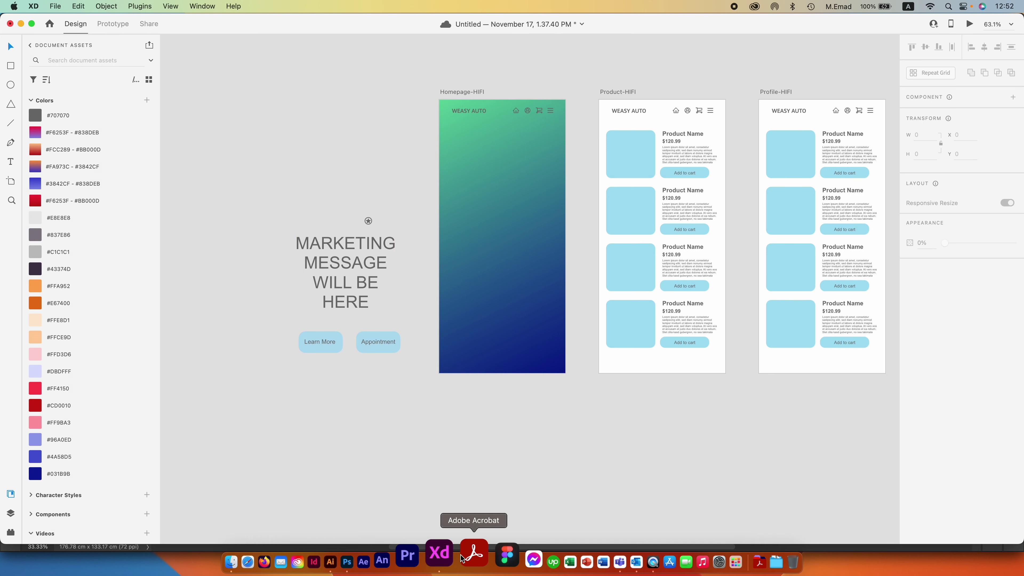
Step: In Photoshop, make the car photo's Layer 2 shadow and Layer 1 brightened car visible
click(374, 554)
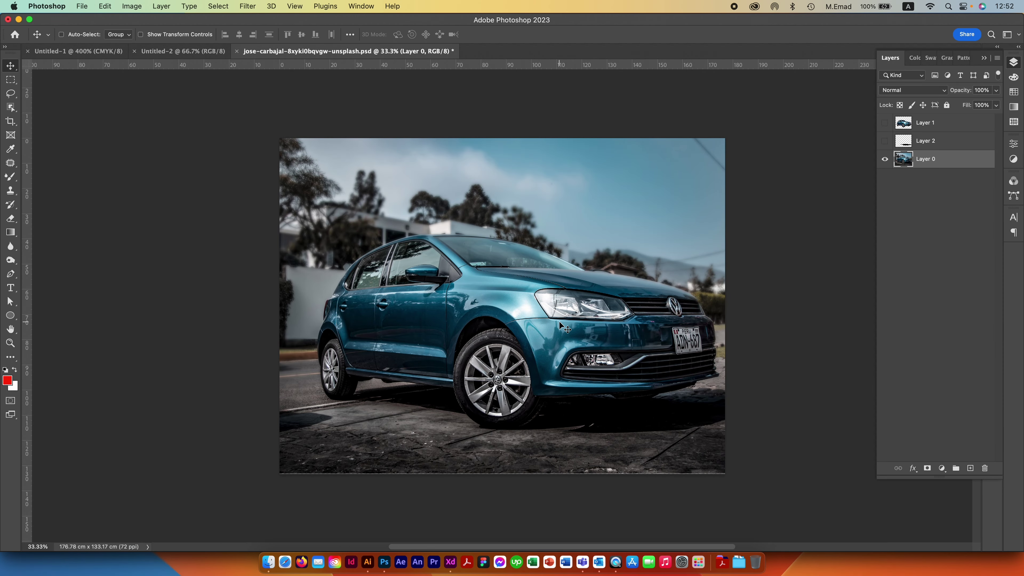
click(884, 122)
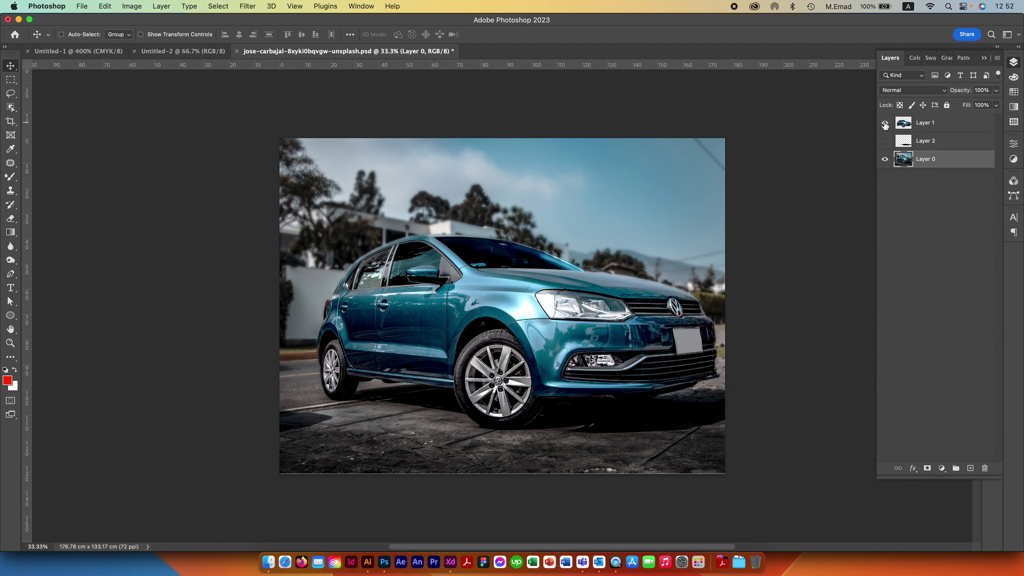
click(885, 123)
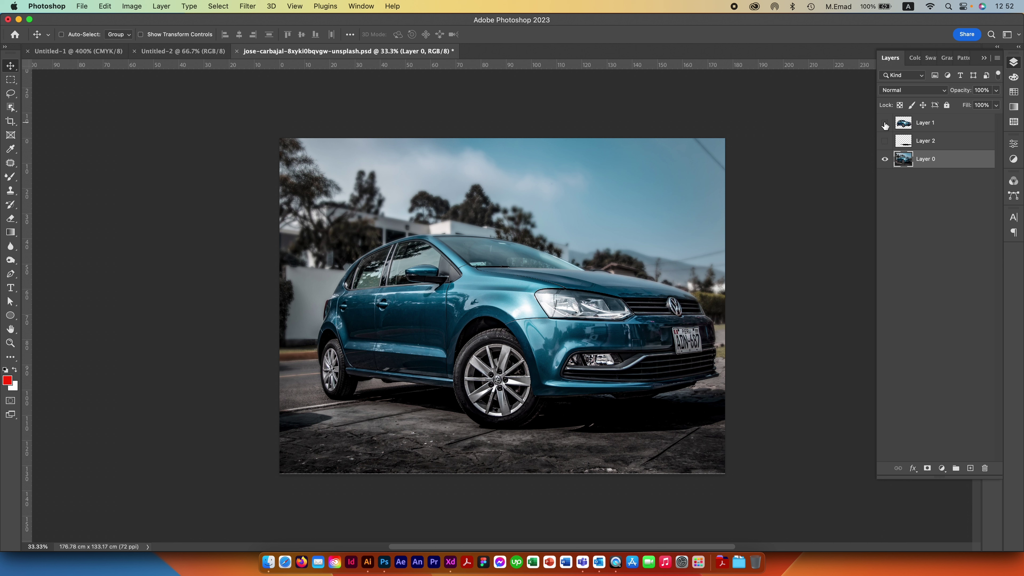
click(884, 141)
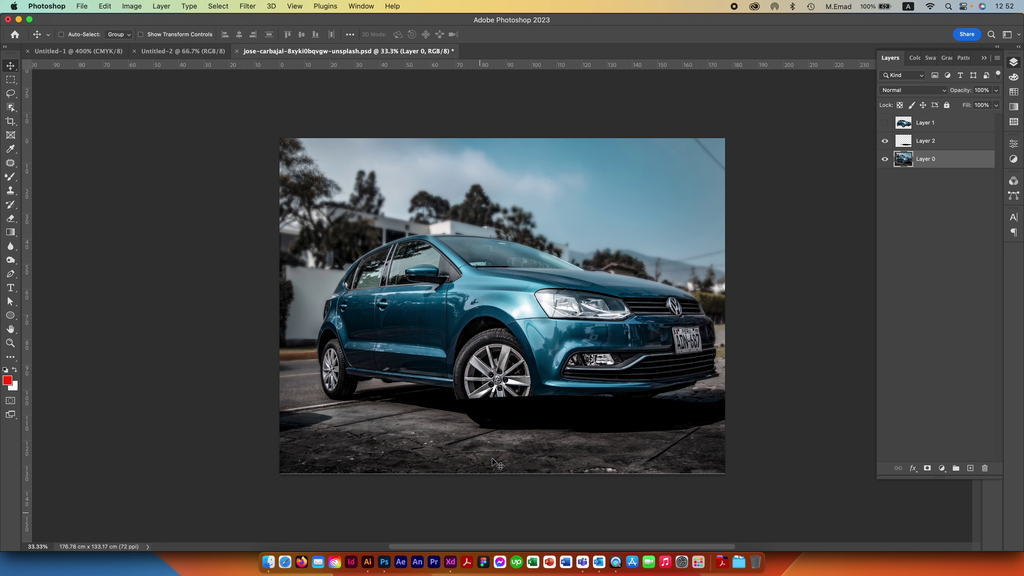
click(884, 123)
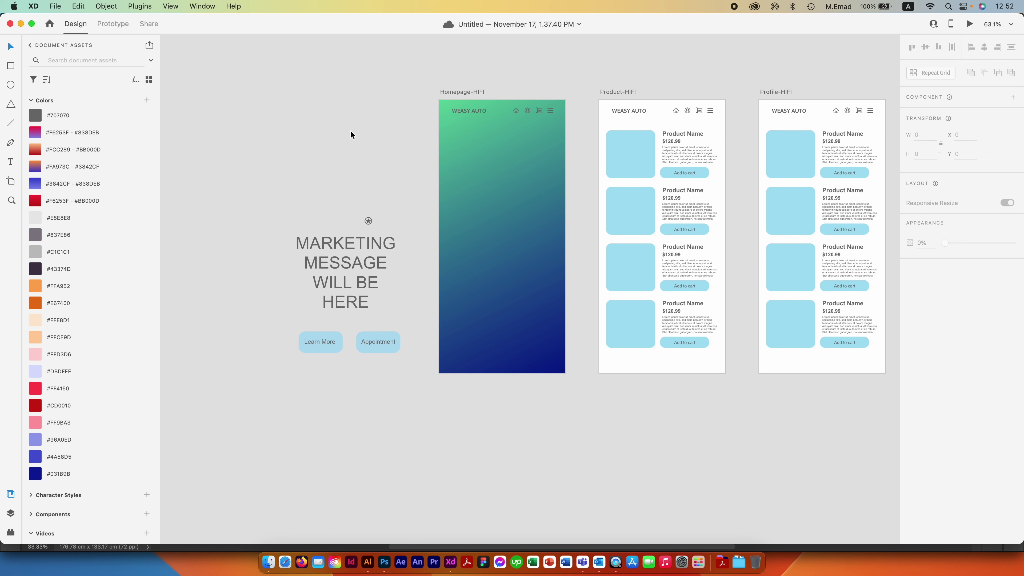
Step: Import the car photo PSD into XD and scale it down to 782×589
click(55, 6)
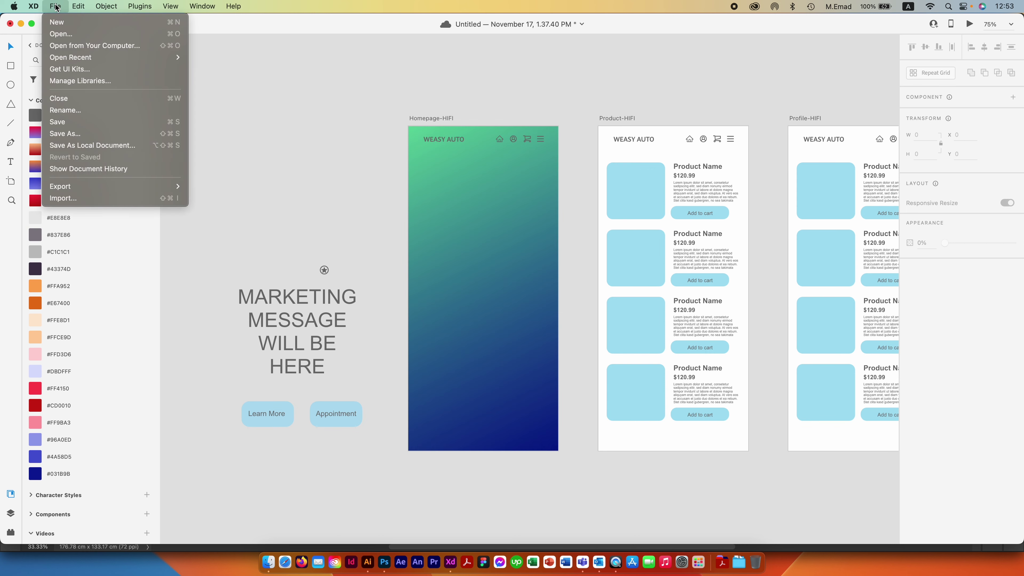
click(106, 199)
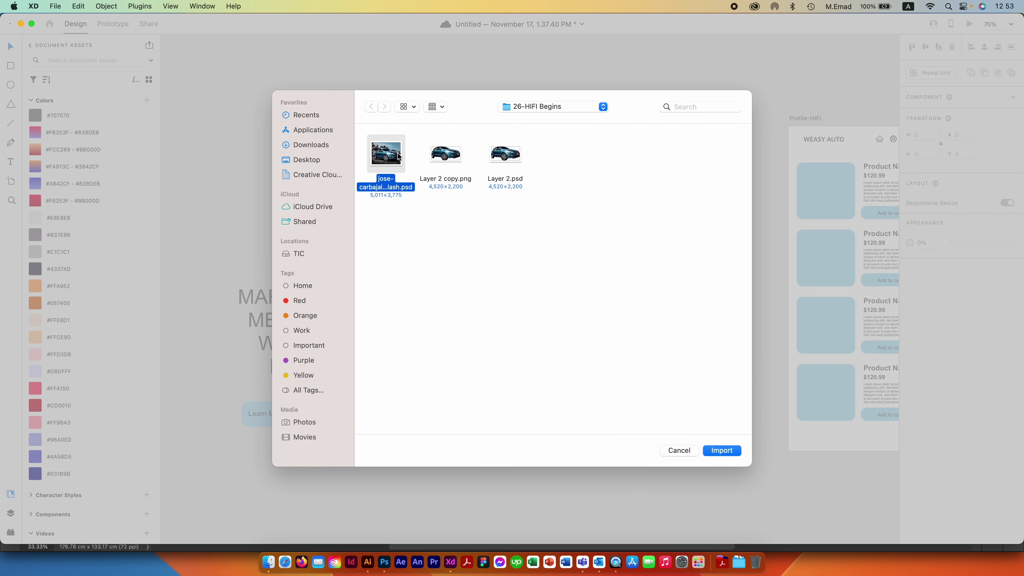
click(398, 154)
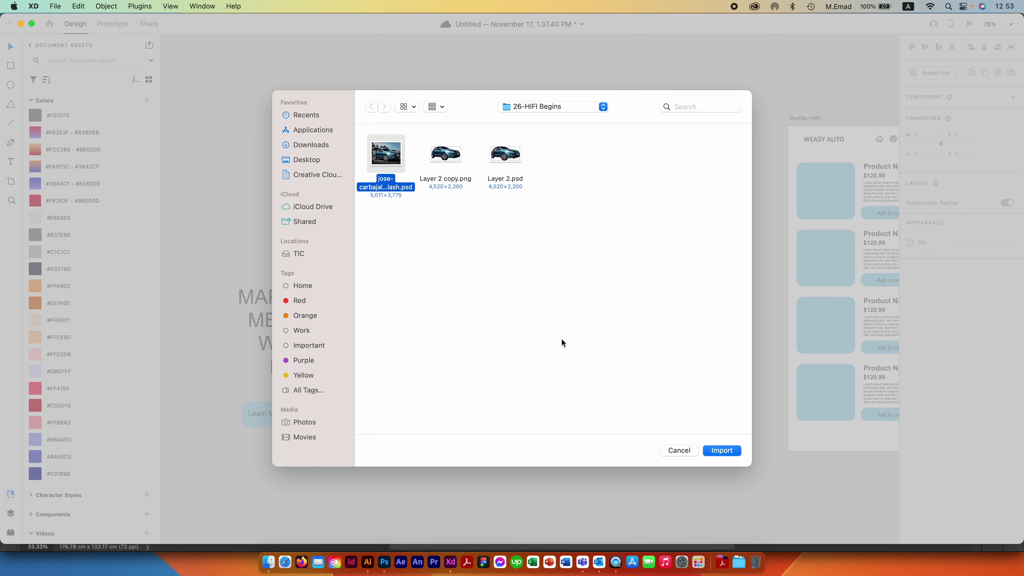
click(710, 451)
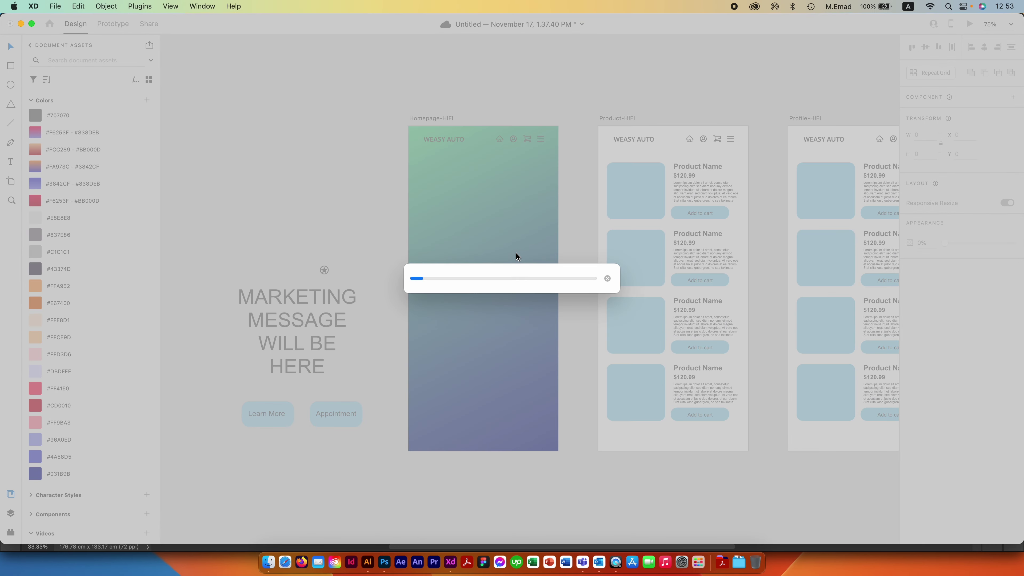
key(super+0)
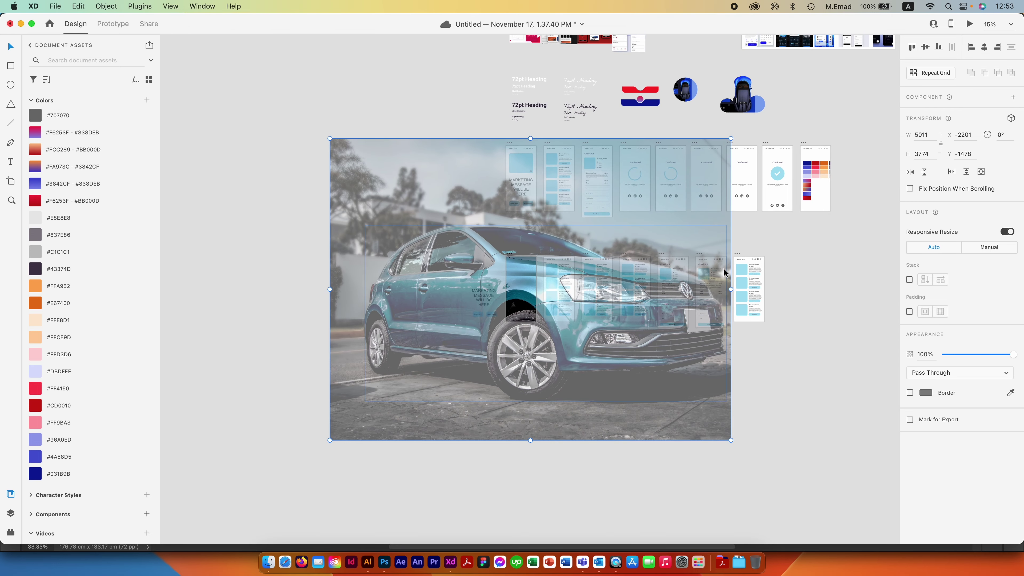
drag(731, 440, 400, 185)
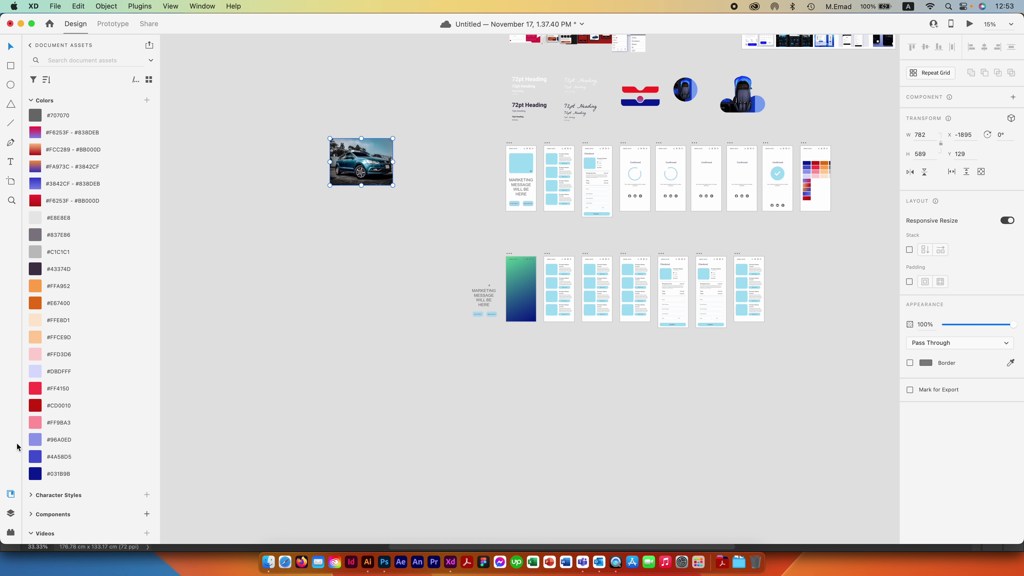
Step: Show the Layers list and expand the imported car image group's layers
click(30, 46)
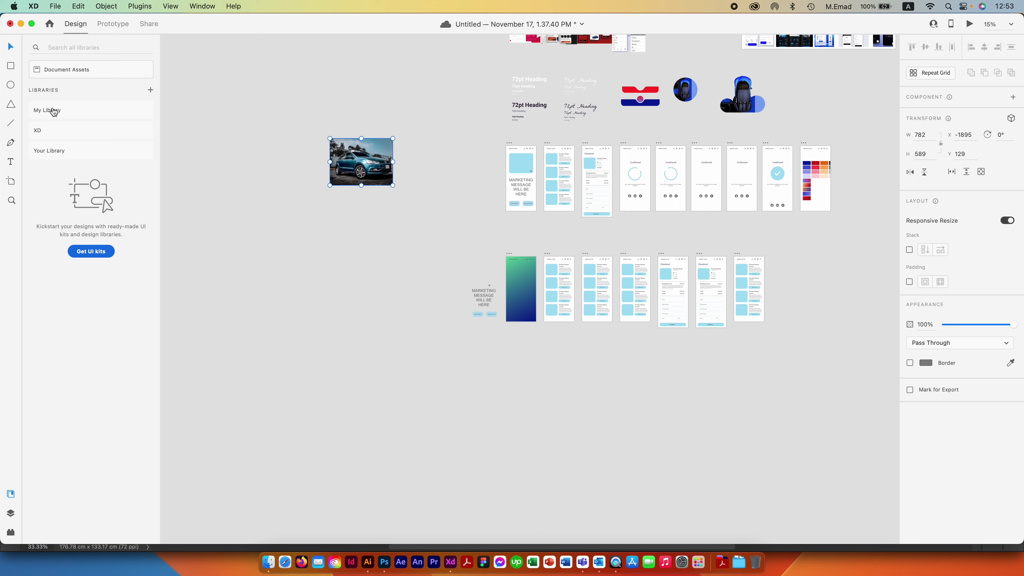
click(8, 514)
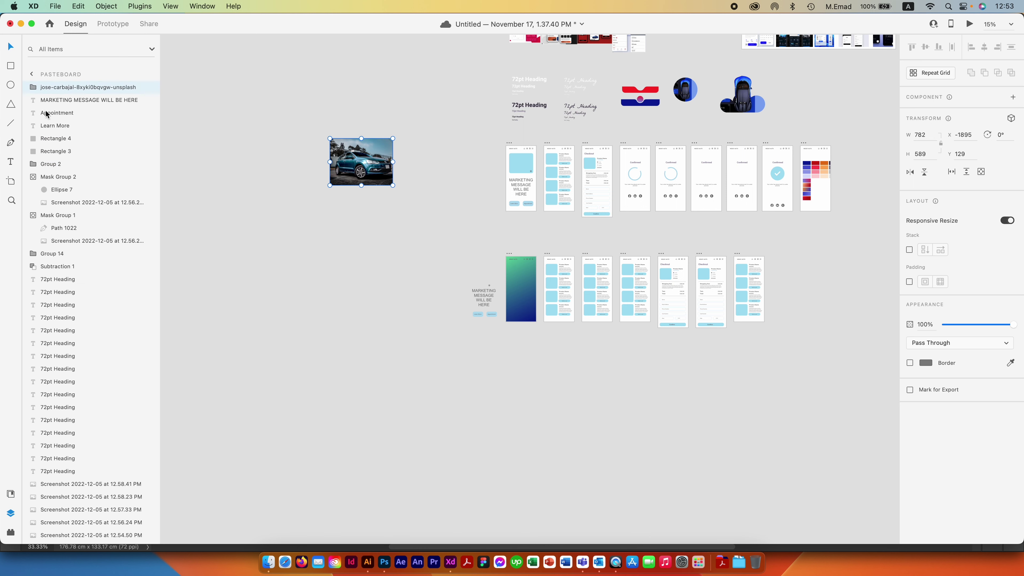
click(31, 87)
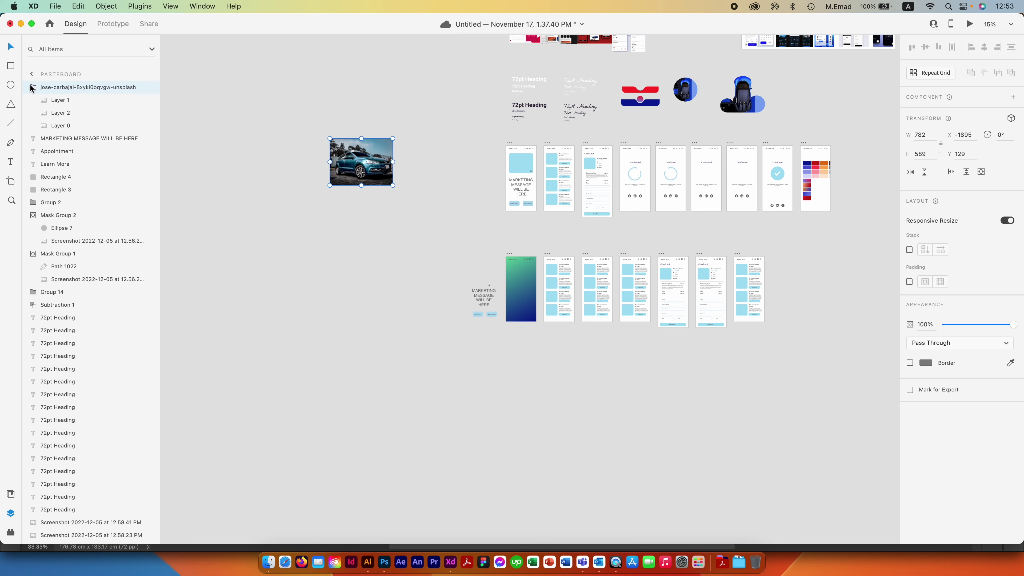
click(69, 101)
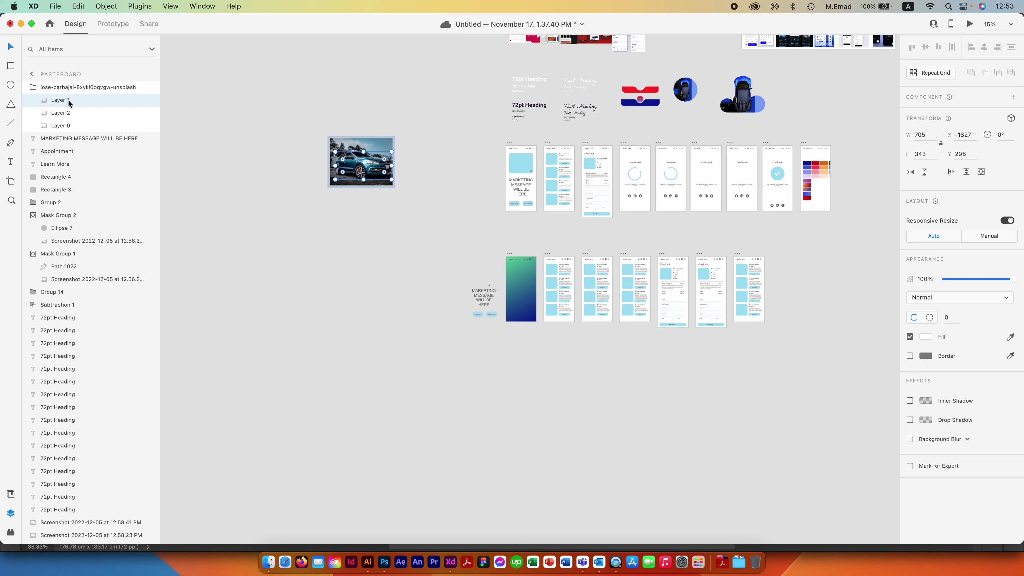
key(super+3)
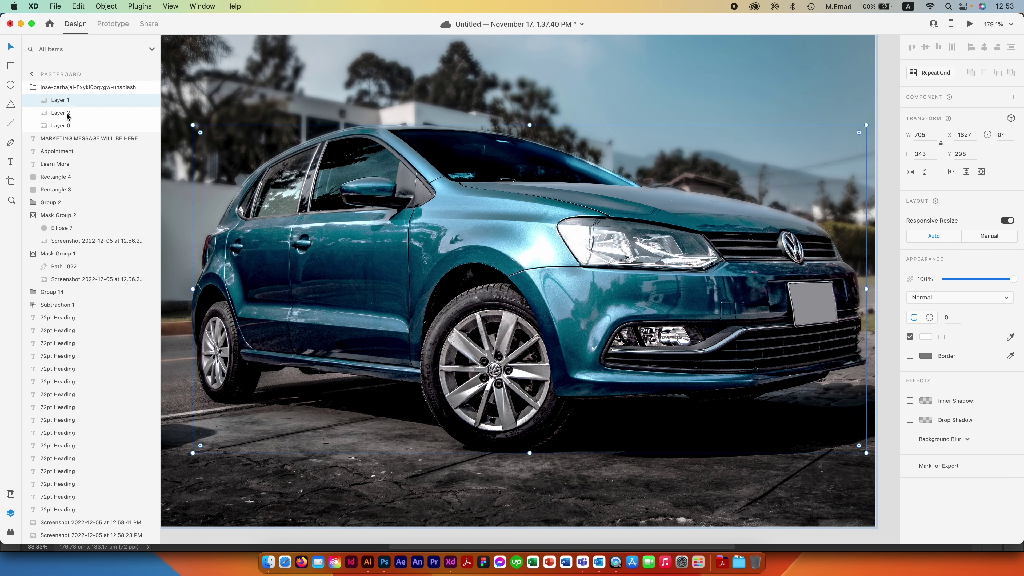
Step: Rename Layer 2 to Shadow
click(66, 115)
right_click(66, 115)
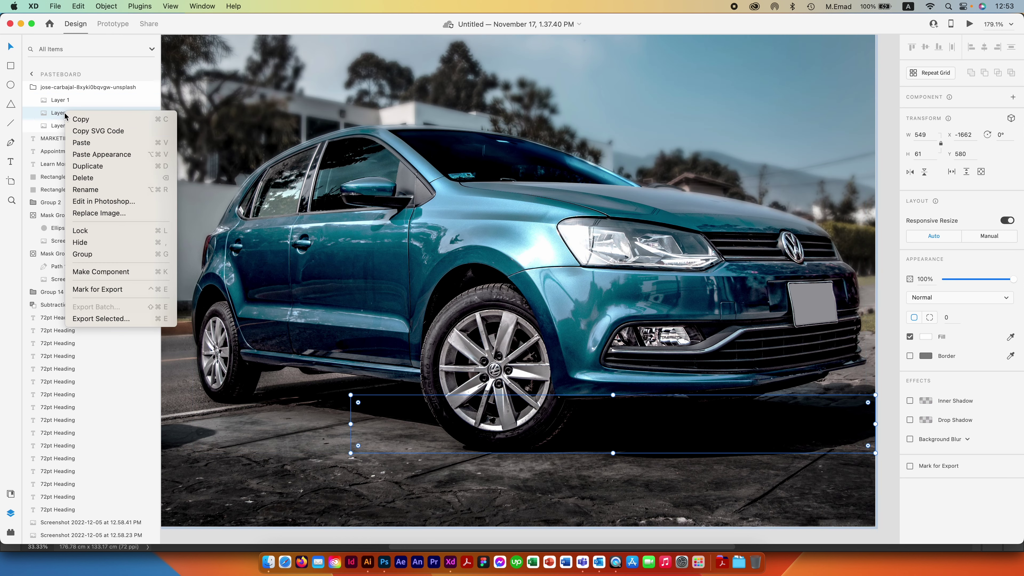
click(88, 193)
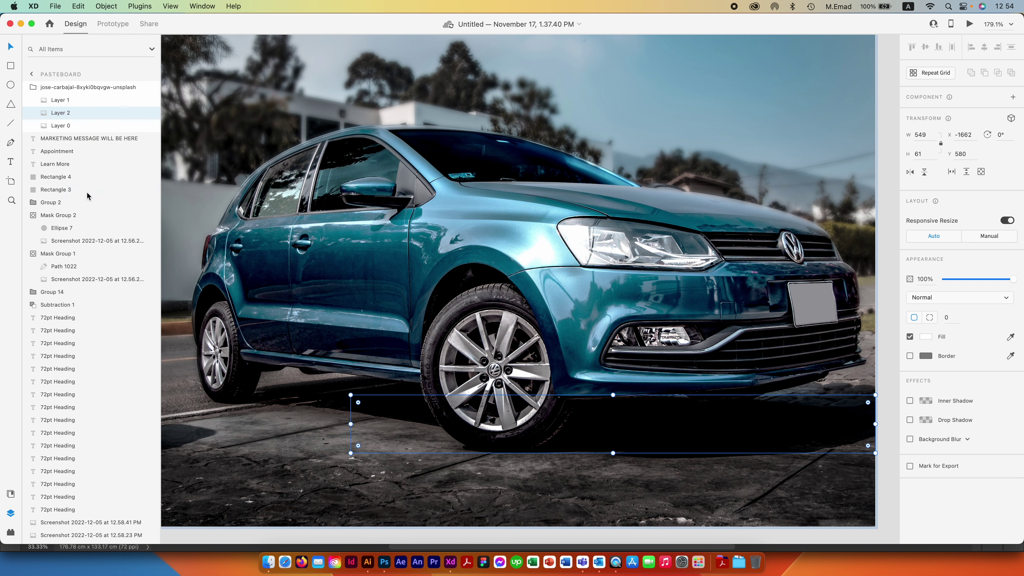
text(Shadow)
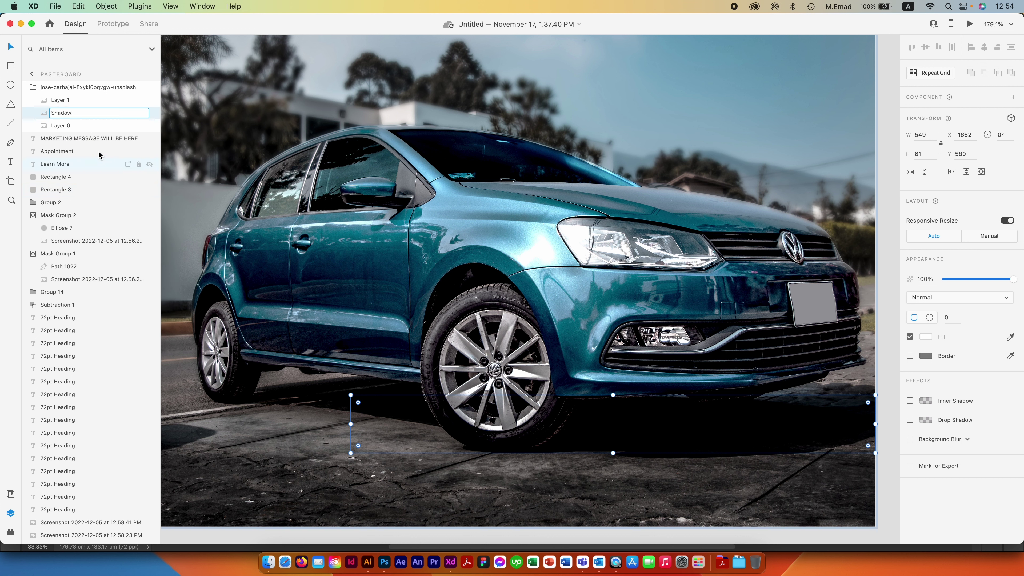
click(68, 102)
Step: Rename Layer 1 to Car and Layer 0 to BG
right_click(66, 102)
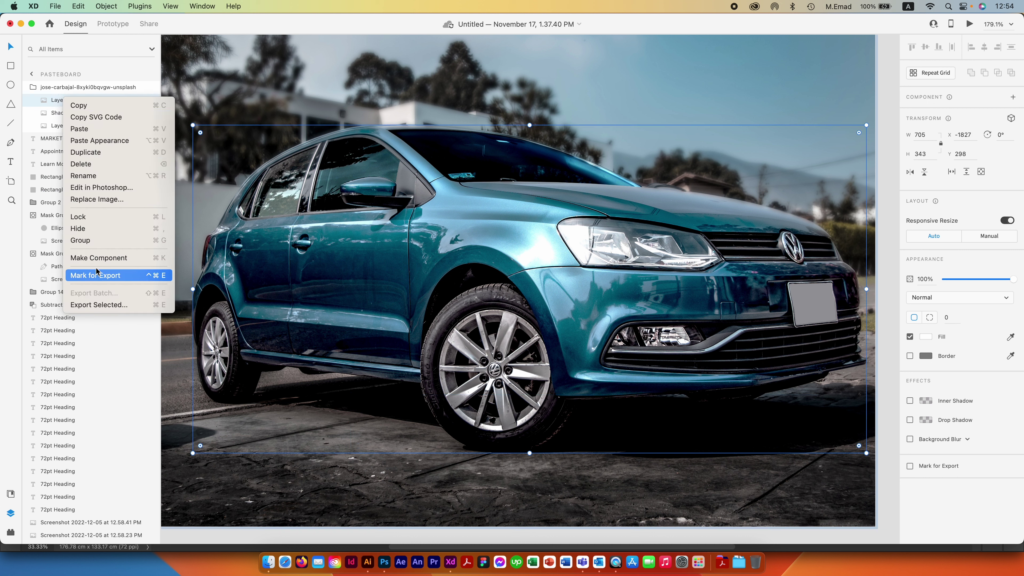
click(91, 180)
text(Car)
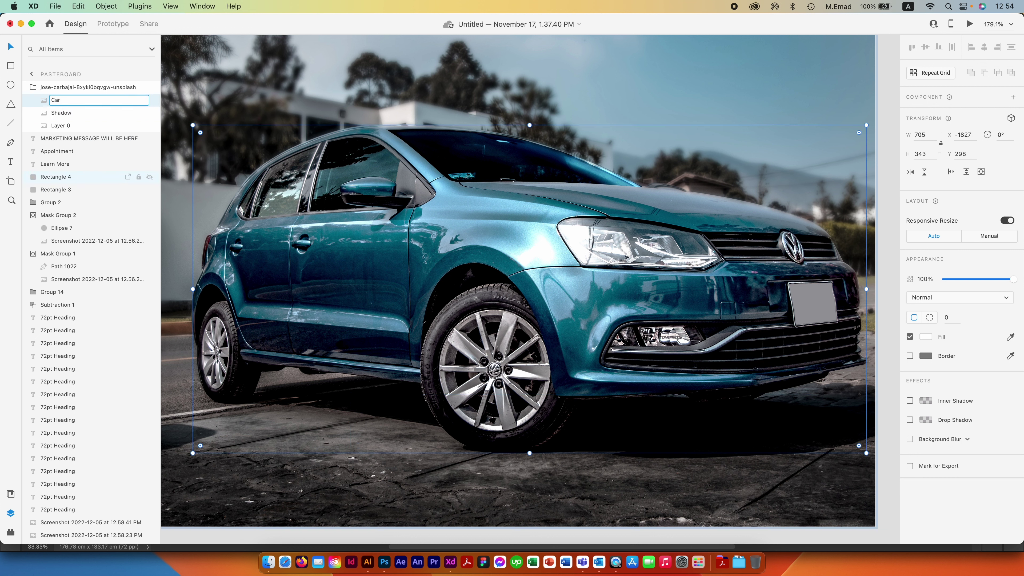
key(Return)
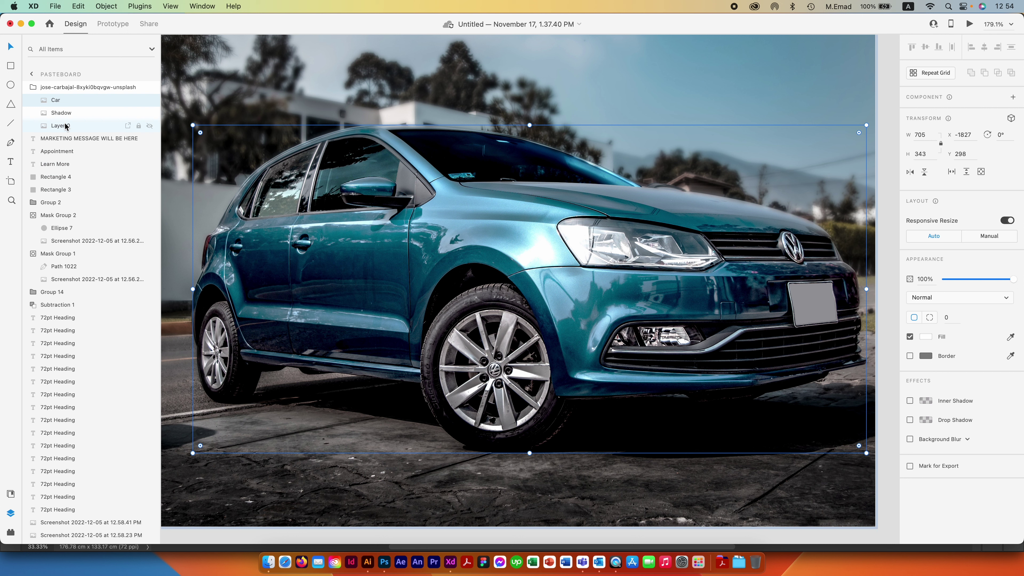
right_click(58, 126)
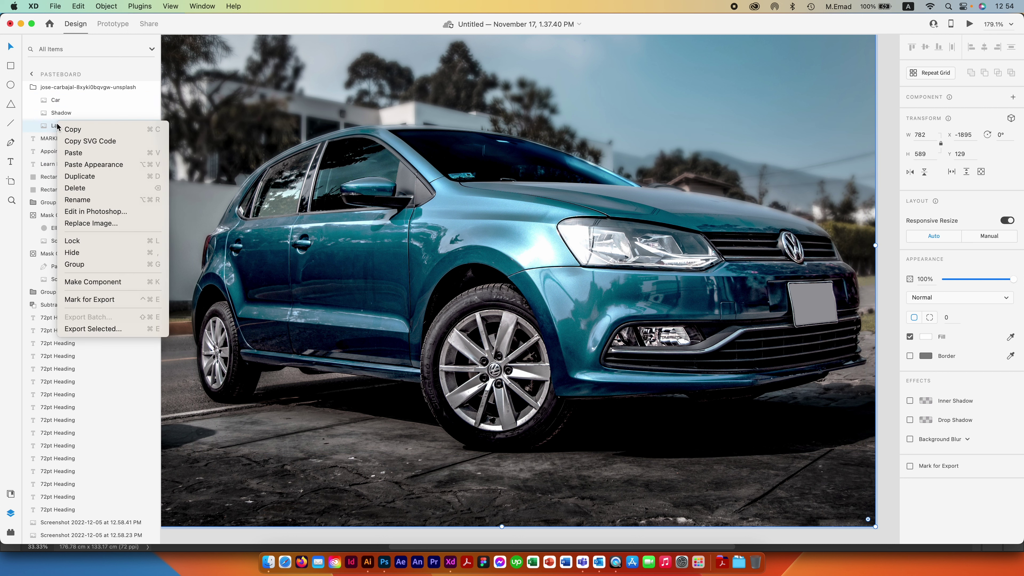
click(92, 199)
text(BG)
key(Return)
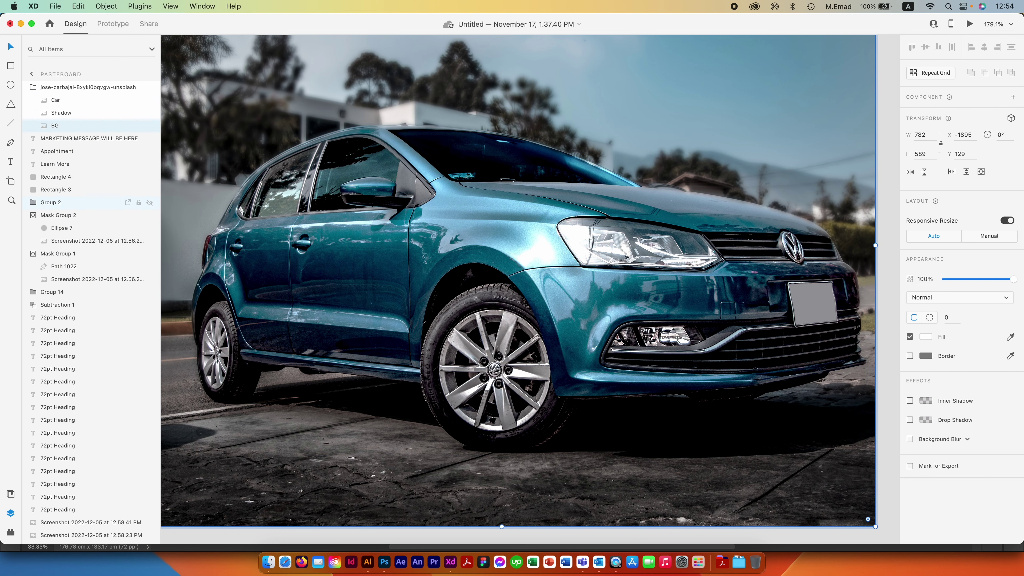
key(super+minus)
key(super+minus)
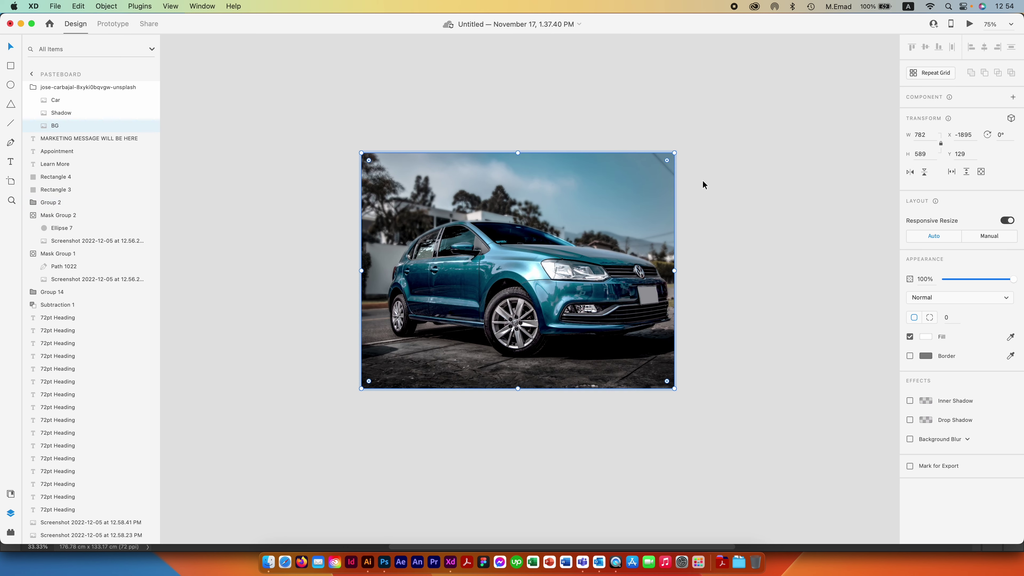
Step: Scale the car image group down to a smaller size
click(685, 188)
click(670, 162)
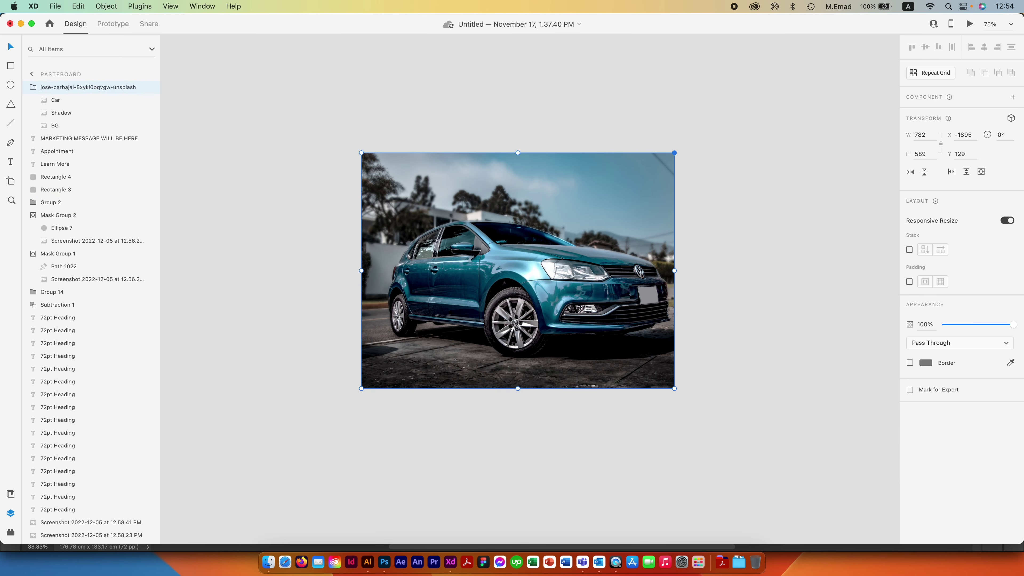
mouse_move(674, 153)
mouse_down()
mouse_move(571, 239)
mouse_move(635, 201)
mouse_up()
key(super+minus)
drag(660, 242, 459, 229)
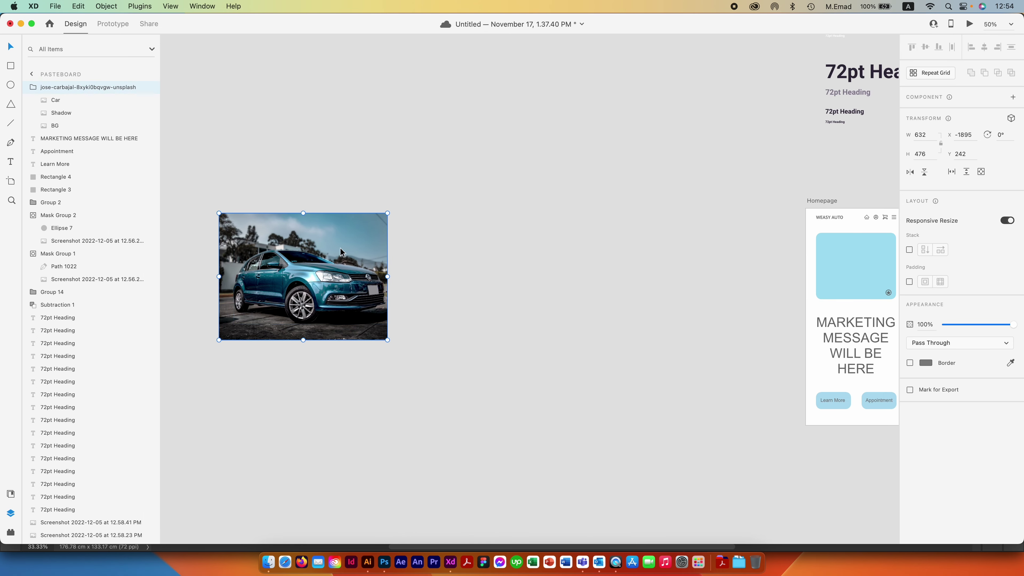
Step: Position the car image on the pasteboard beside the Homepage-HIFI artboard
mouse_move(341, 252)
mouse_down()
mouse_move(543, 388)
mouse_move(520, 357)
mouse_up()
scroll(494, 206, down, 5)
scroll(493, 205, right, 3)
key(super+equal)
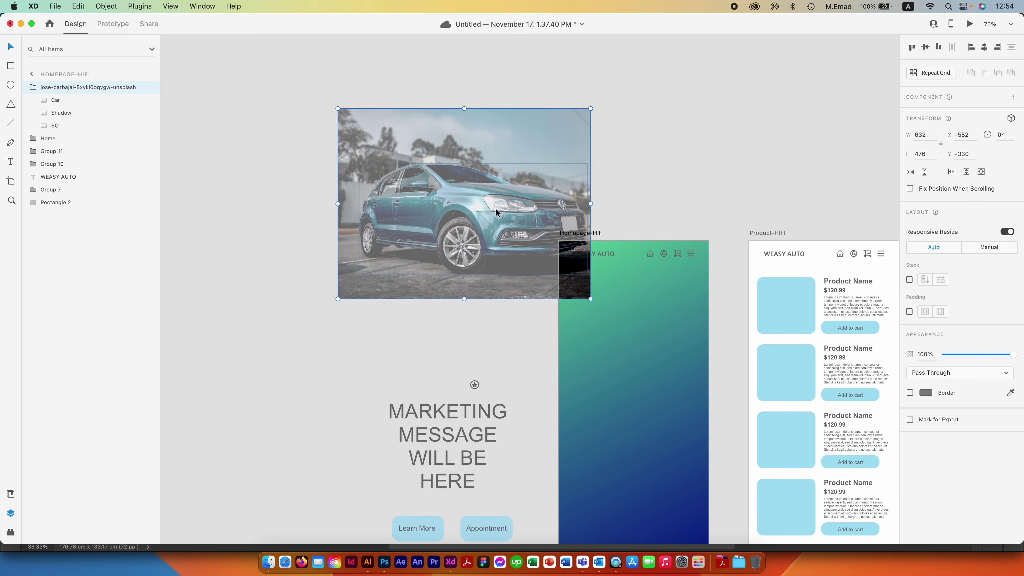
drag(496, 213, 426, 196)
click(569, 178)
scroll(562, 150, down, 3)
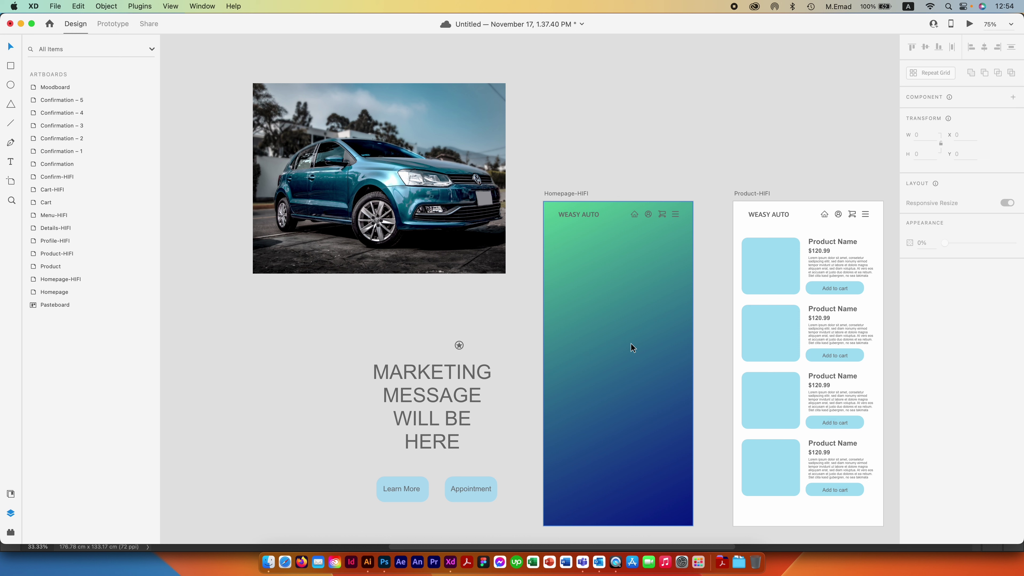
Step: Ungroup the car image into separate Car, Shadow and BG layers
click(360, 182)
right_click(344, 216)
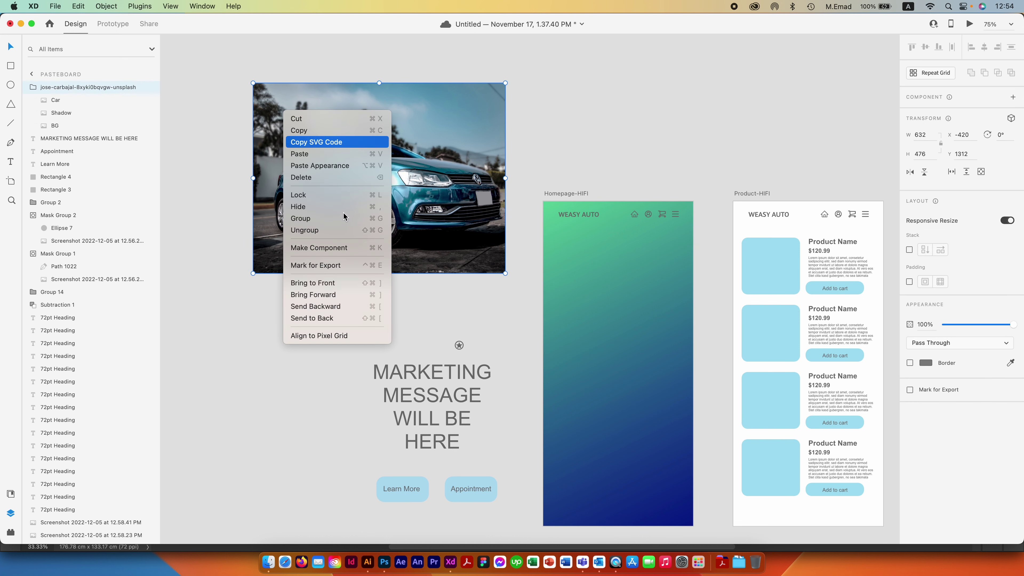
click(340, 231)
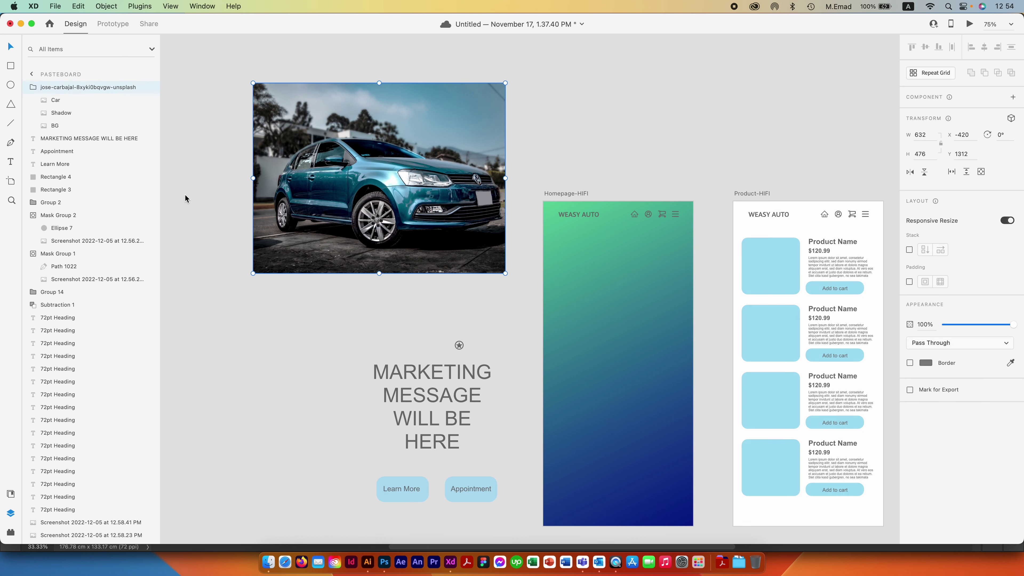
click(194, 178)
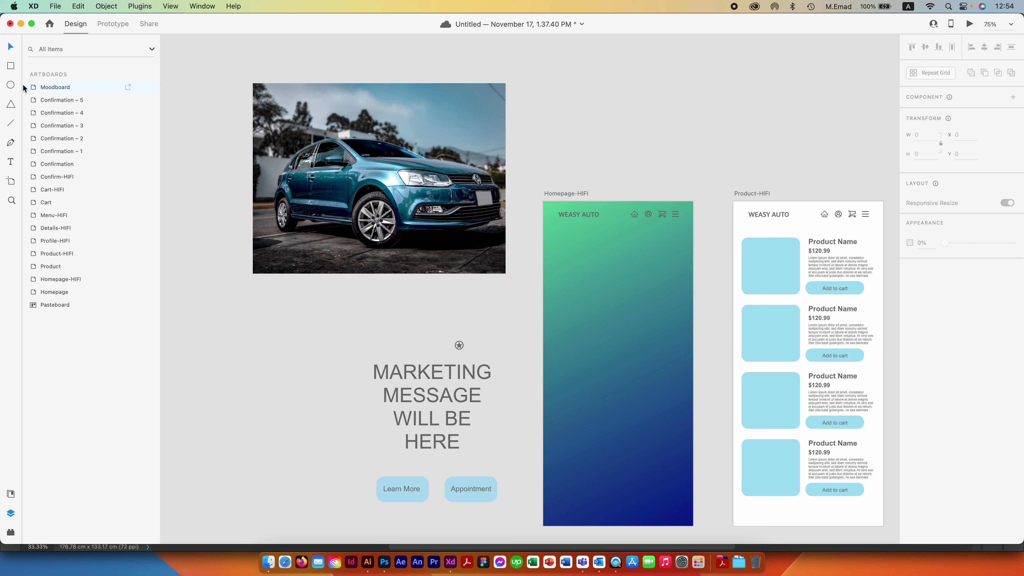
Step: Draw a white circle over the car photo on the pasteboard
click(10, 84)
mouse_move(286, 137)
mouse_down()
mouse_move(357, 209)
mouse_move(397, 275)
mouse_move(277, 128)
mouse_up()
drag(79, 93, 79, 121)
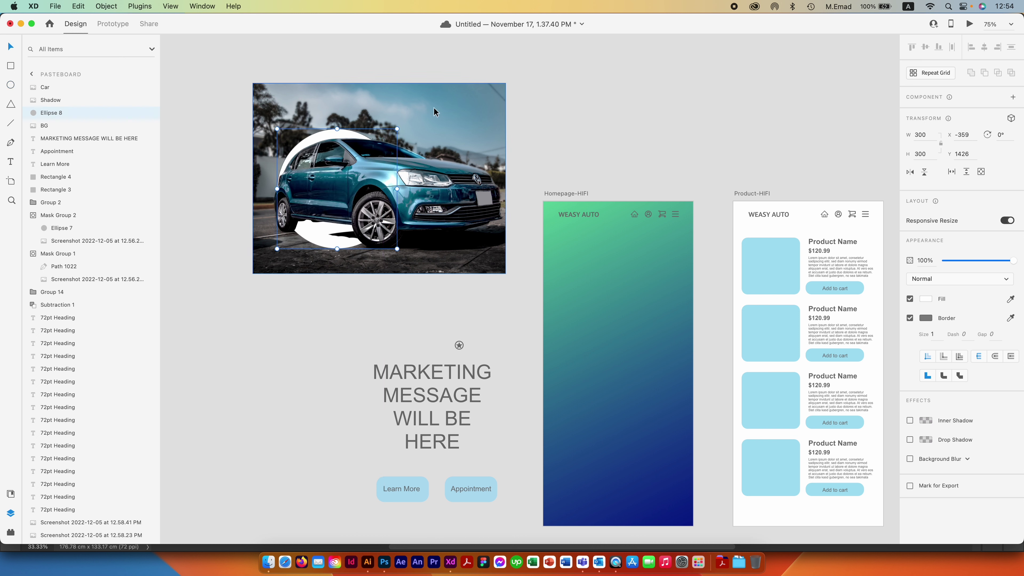
shift+click(73, 129)
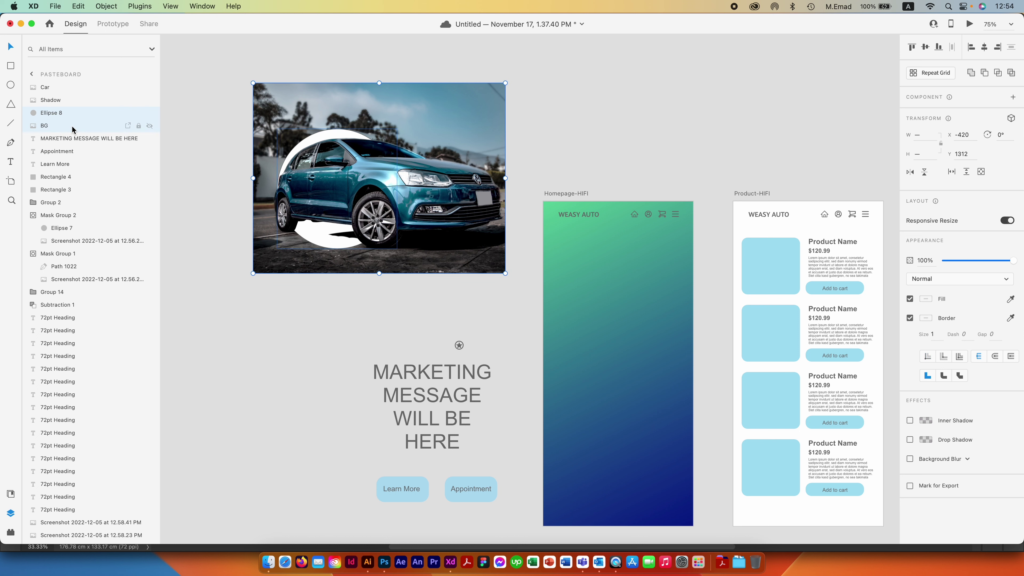
click(172, 126)
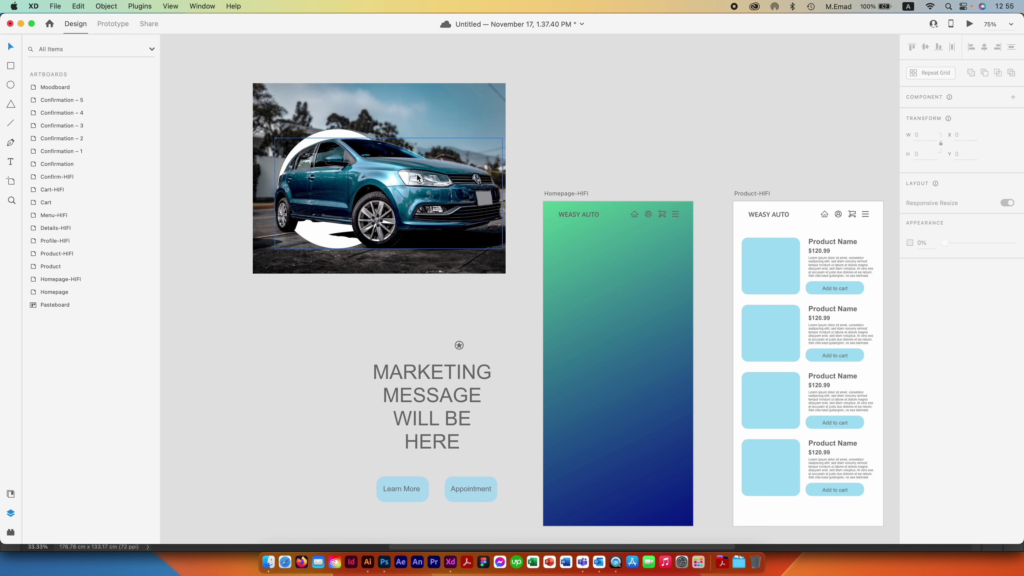
Step: Move Ellipse 8 above the car layers and mask Car, Shadow and BG with it
click(323, 143)
mouse_move(80, 113)
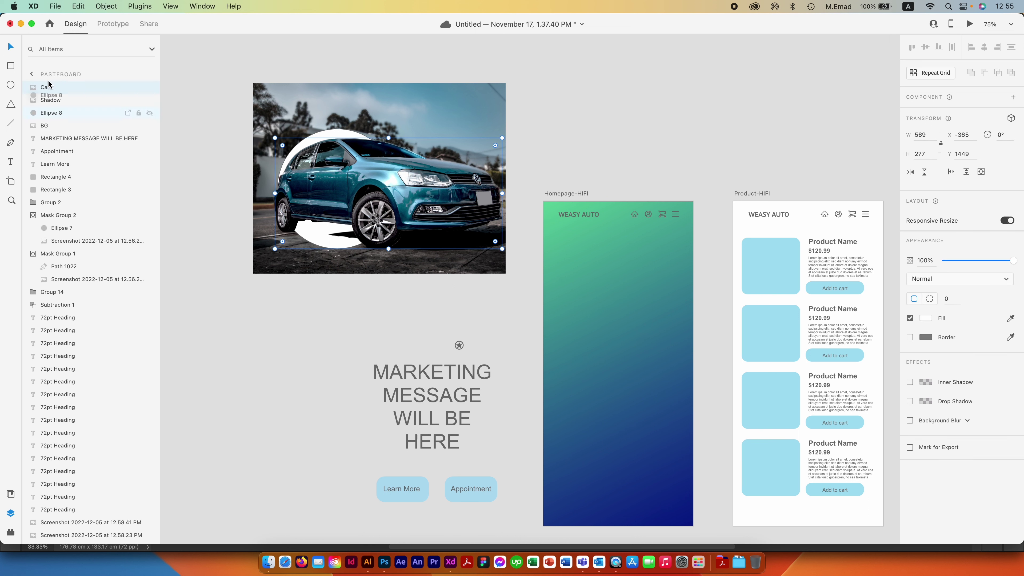
drag(47, 91, 46, 89)
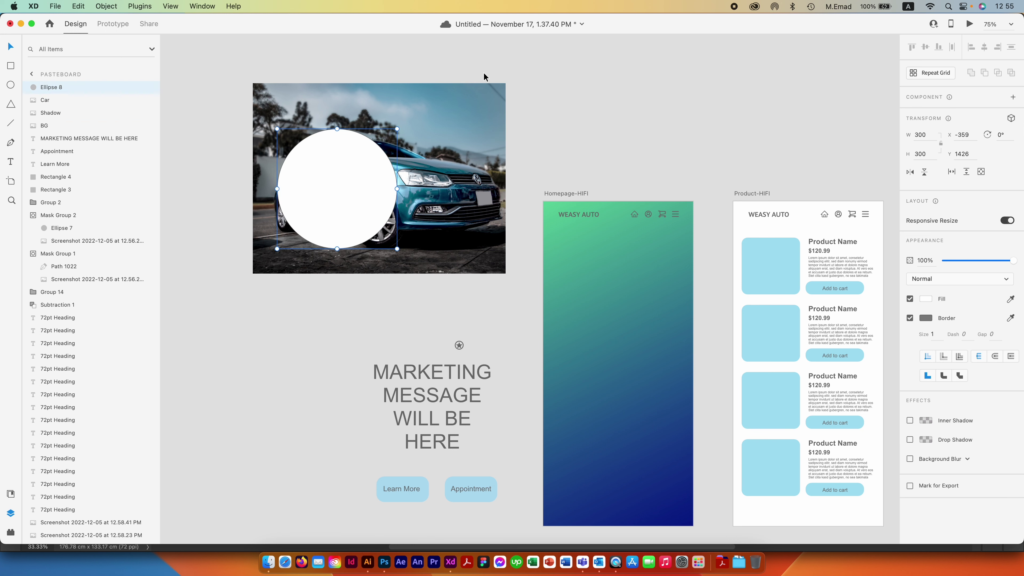
drag(509, 72, 333, 267)
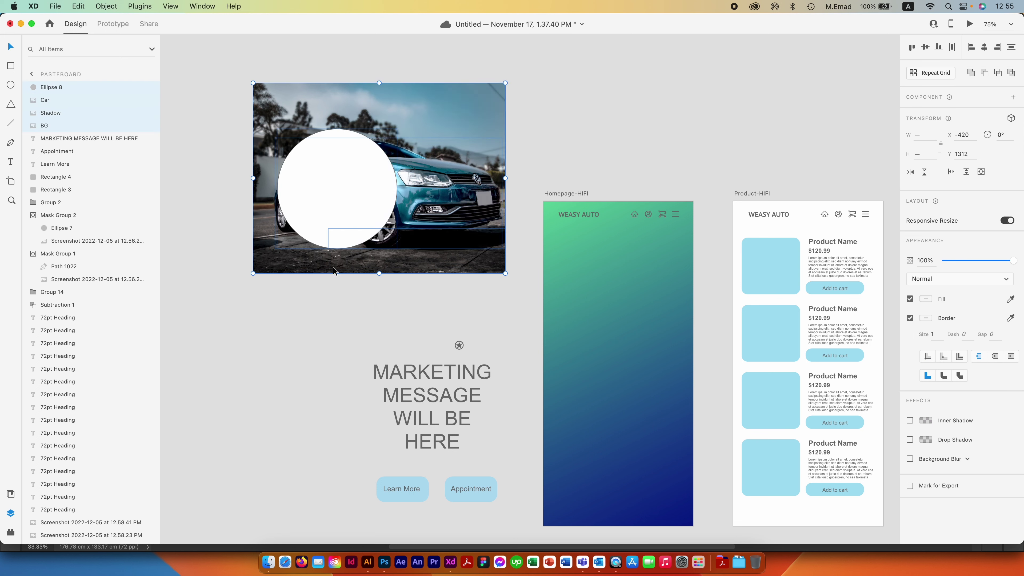
key(super+shift+m)
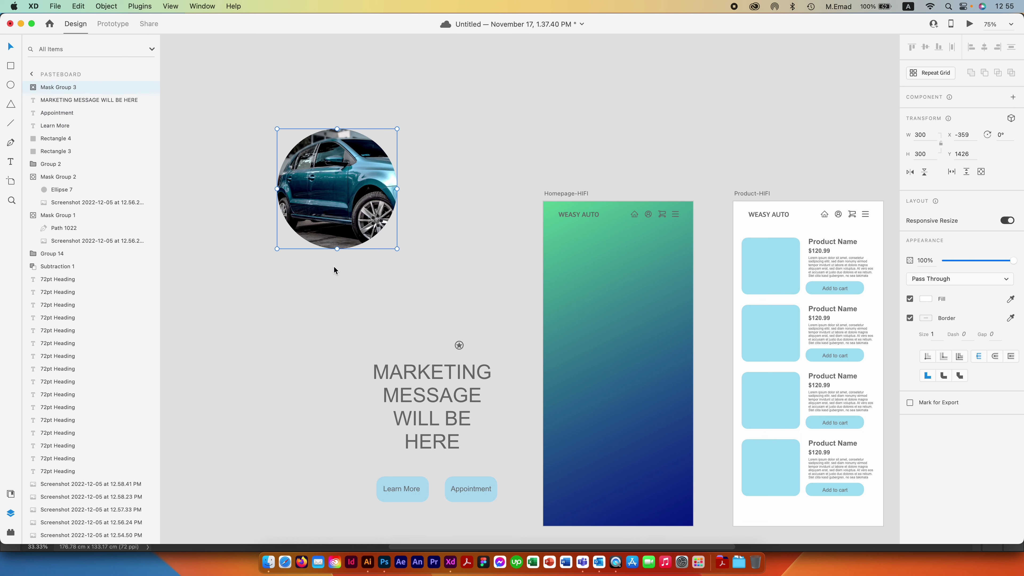
Step: Copy the Car and Shadow layers from inside the mask and paste them above the cutout
click(446, 161)
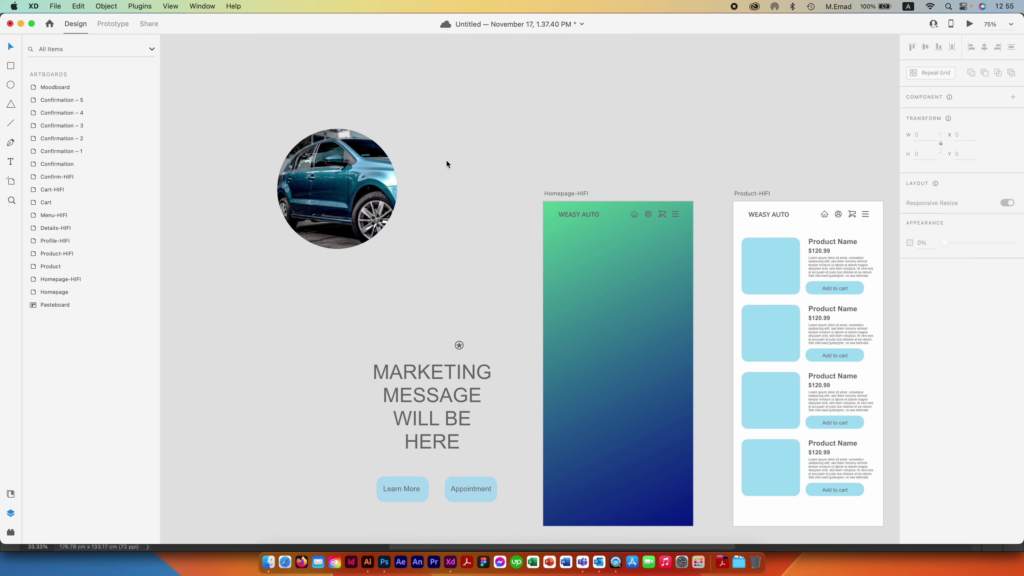
click(360, 187)
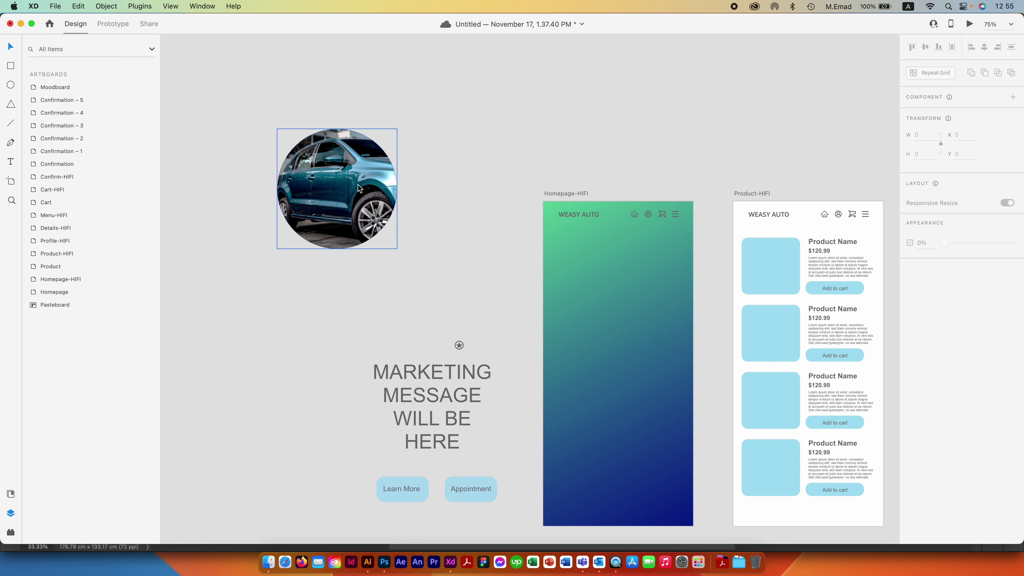
double_click(360, 188)
click(360, 180)
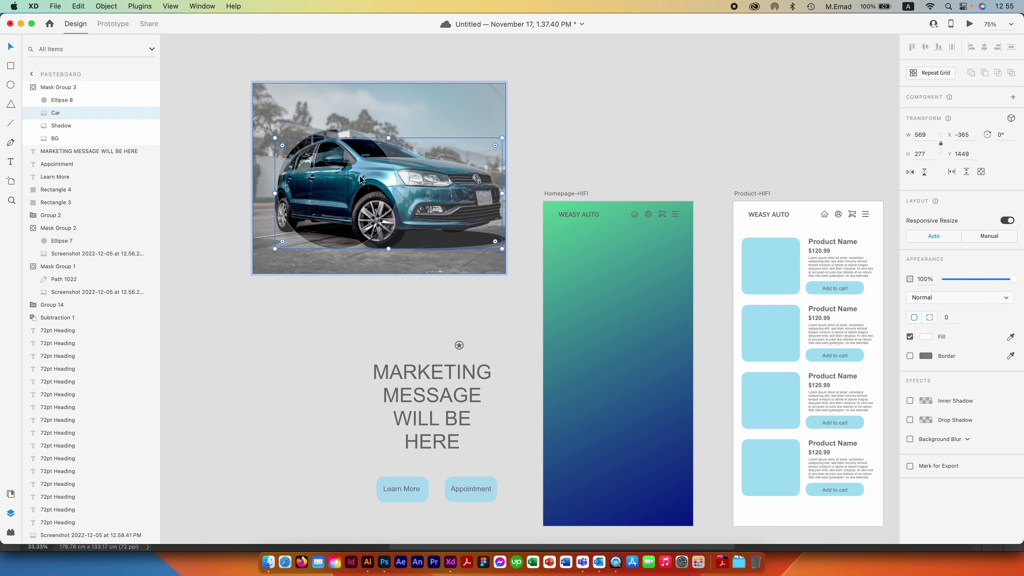
shift+click(72, 125)
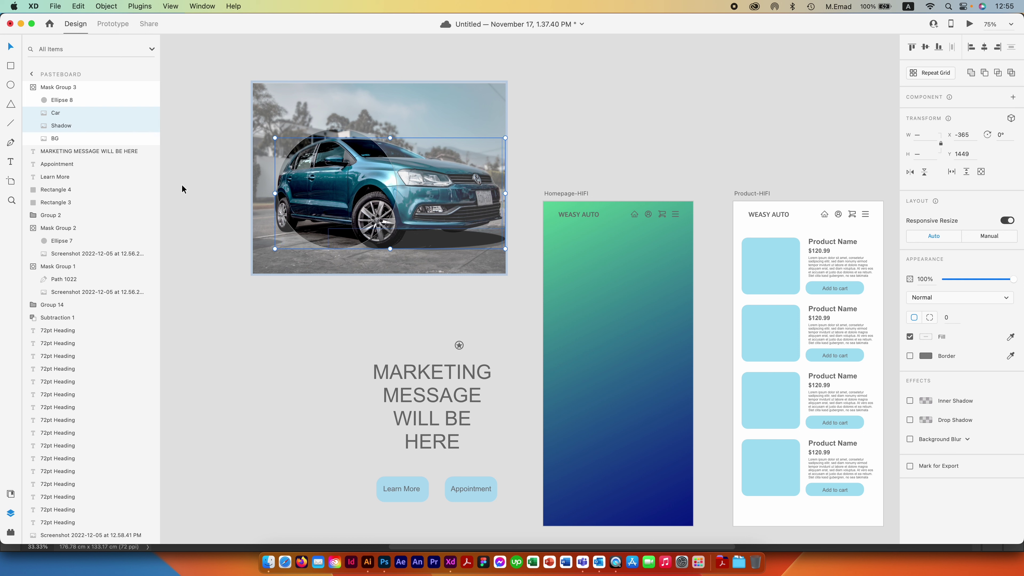
click(337, 322)
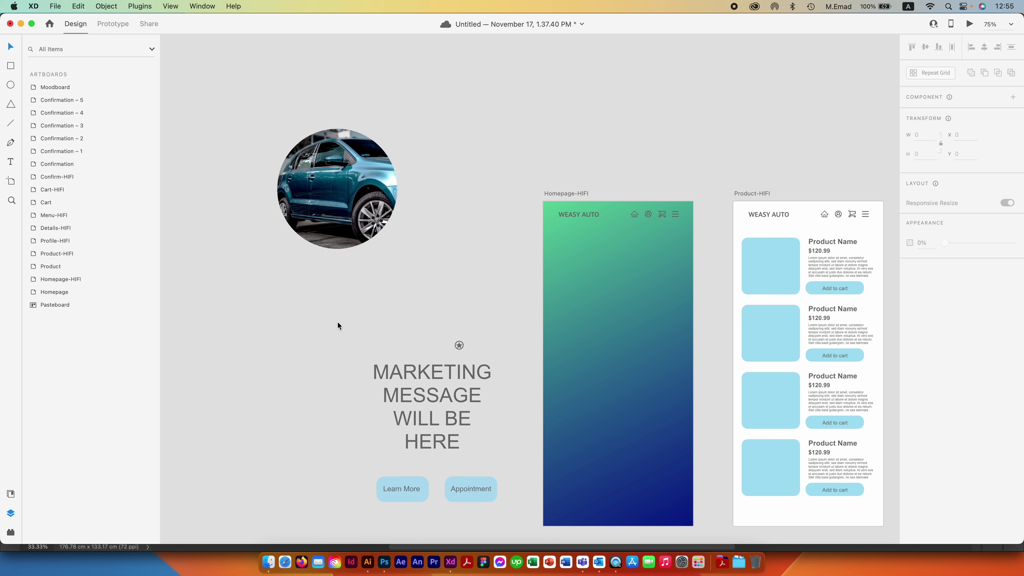
key(super+v)
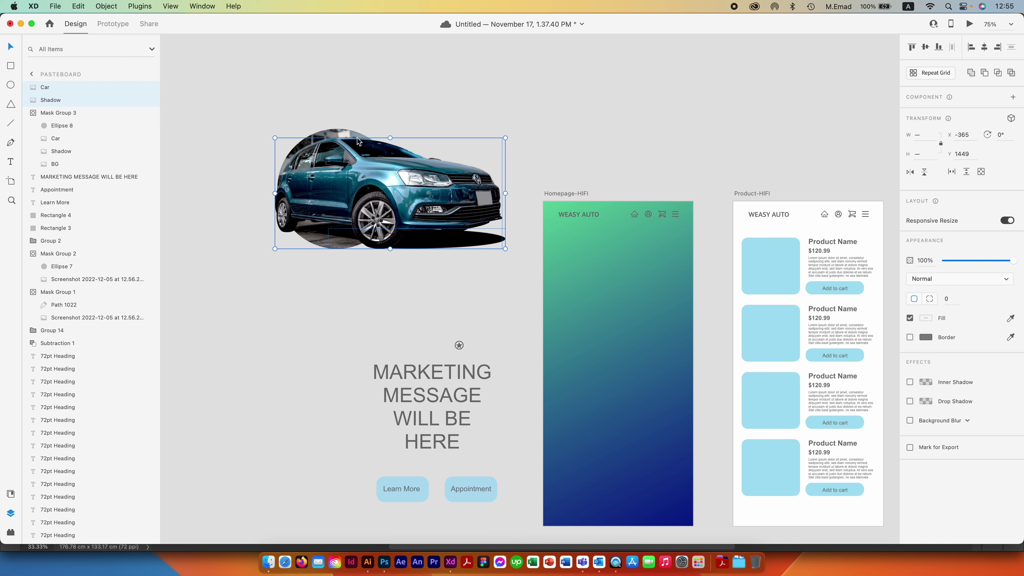
Step: Scale the pasted car and round cutout down together proportionally
click(361, 97)
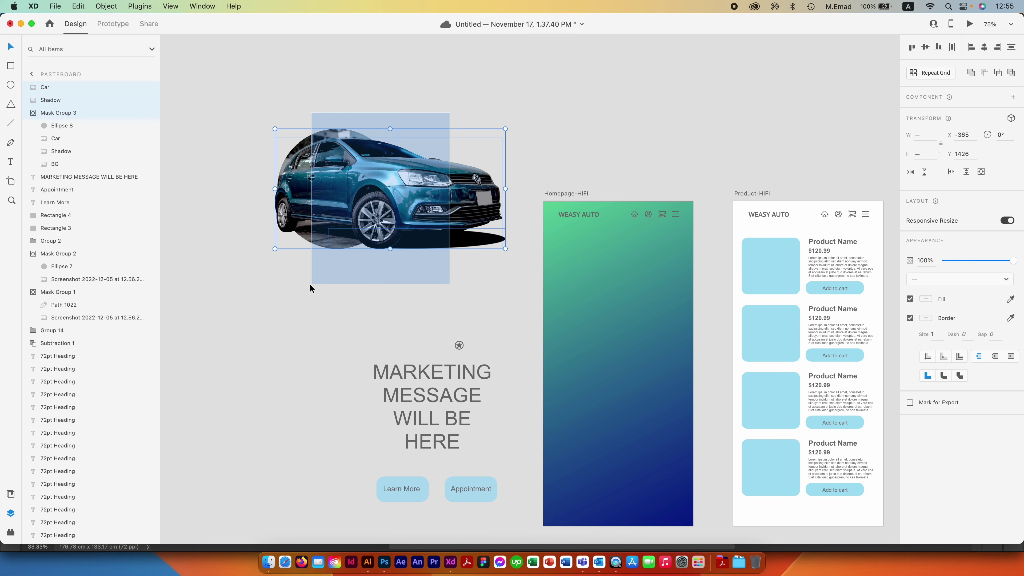
drag(450, 113, 310, 288)
drag(506, 129, 431, 178)
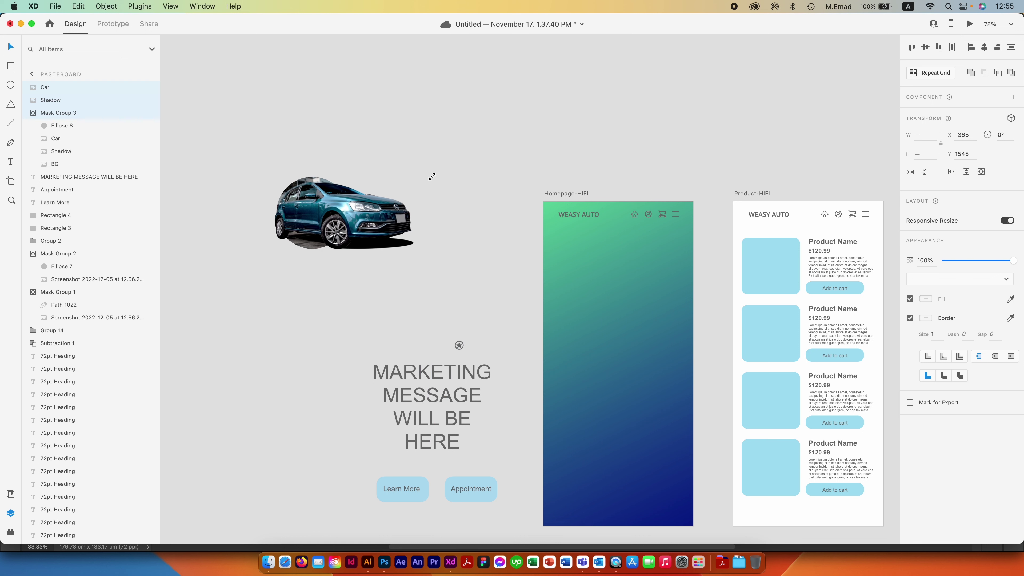
Step: Move the car cutout onto Homepage-HIFI, enlarge its circle mask to about 273 px and remove its border
drag(392, 204, 644, 314)
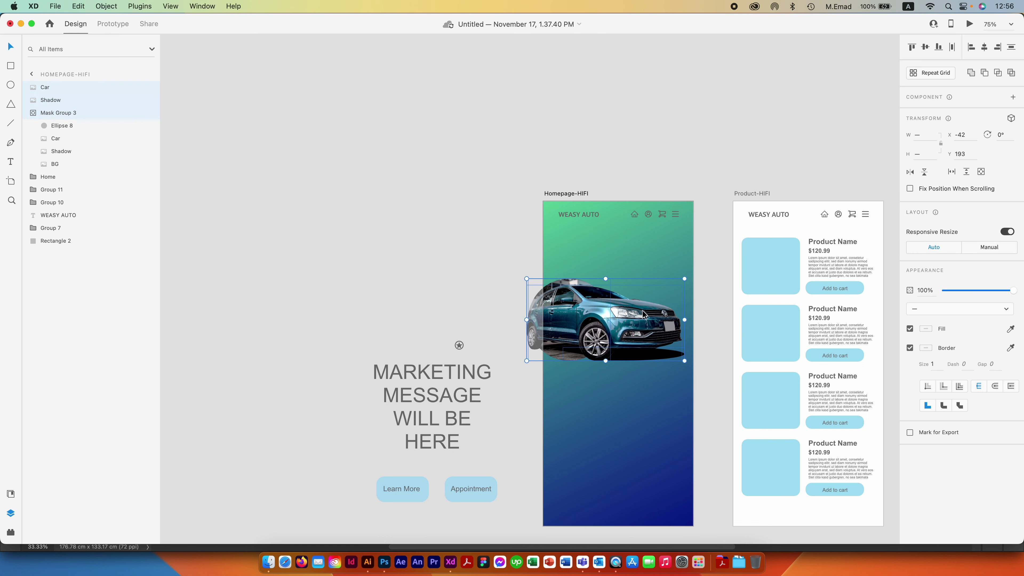
key(Escape)
double_click(568, 281)
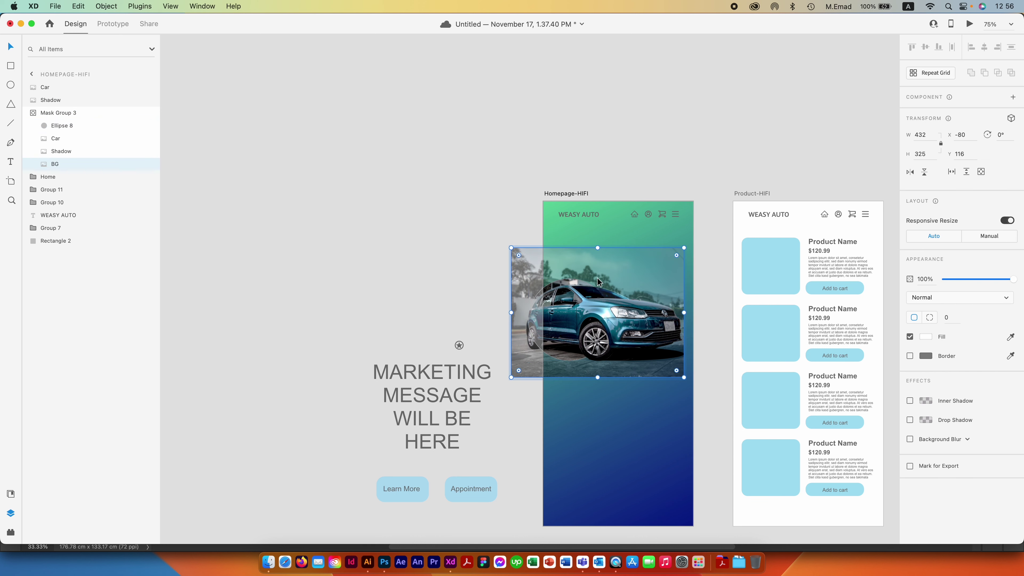
mouse_move(610, 279)
mouse_down()
mouse_move(652, 252)
mouse_move(620, 269)
mouse_move(644, 266)
mouse_up()
key(super+z)
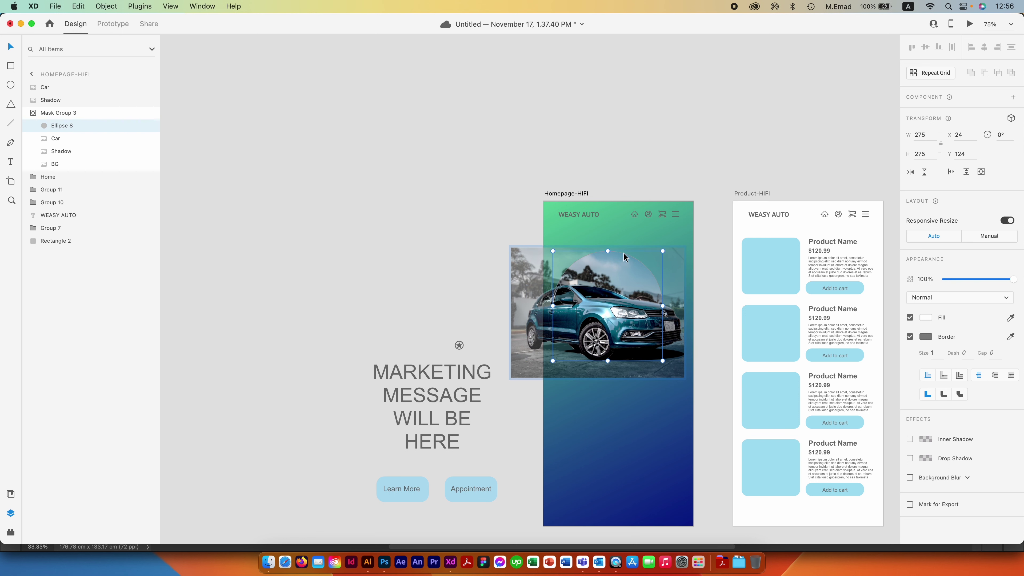
click(910, 337)
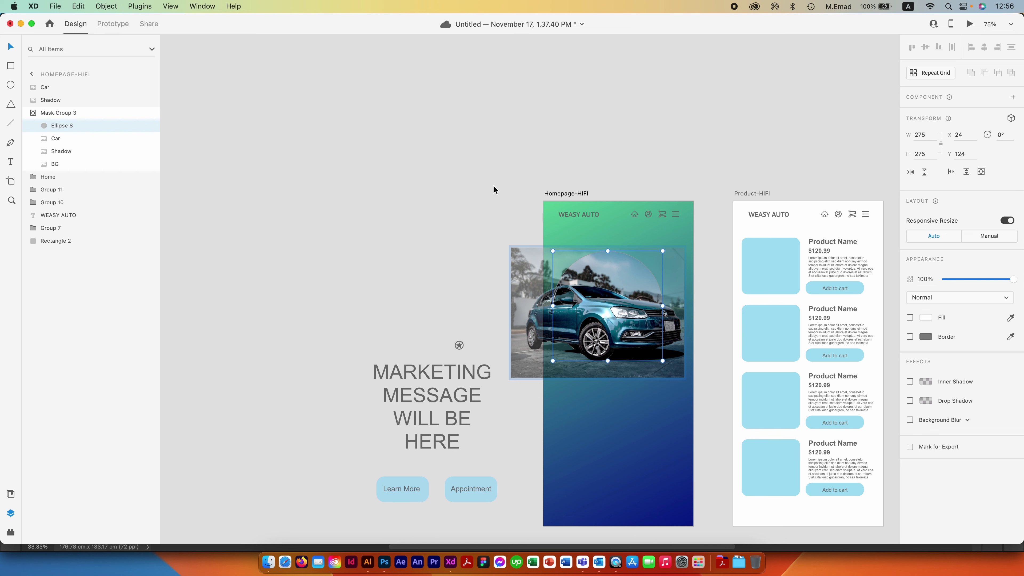
click(483, 188)
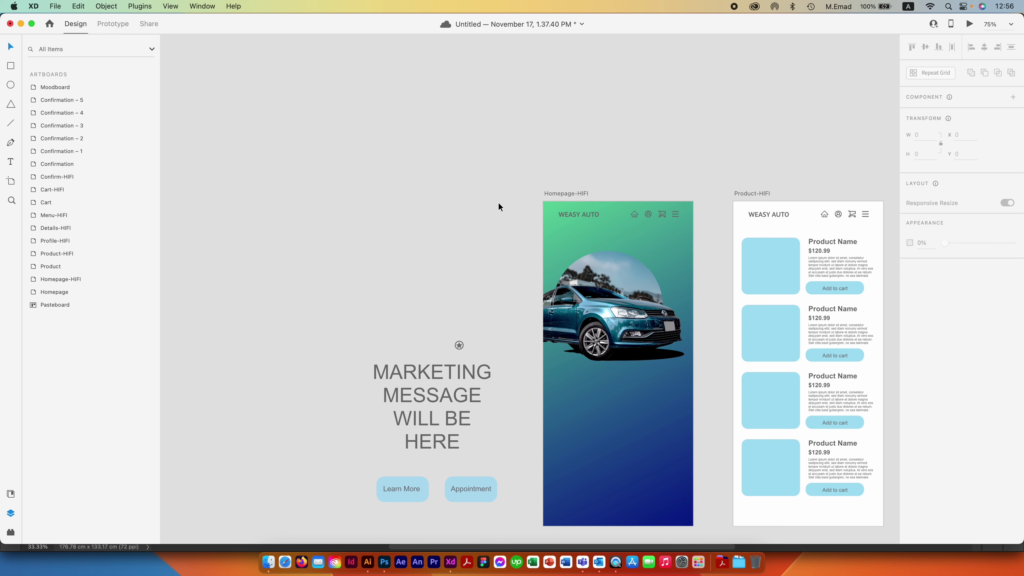
Step: At 150% zoom, drag the Ellipse 8 circle mask in Mask Group 3 slightly left
key(super+equal)
scroll(464, 378, right, 5)
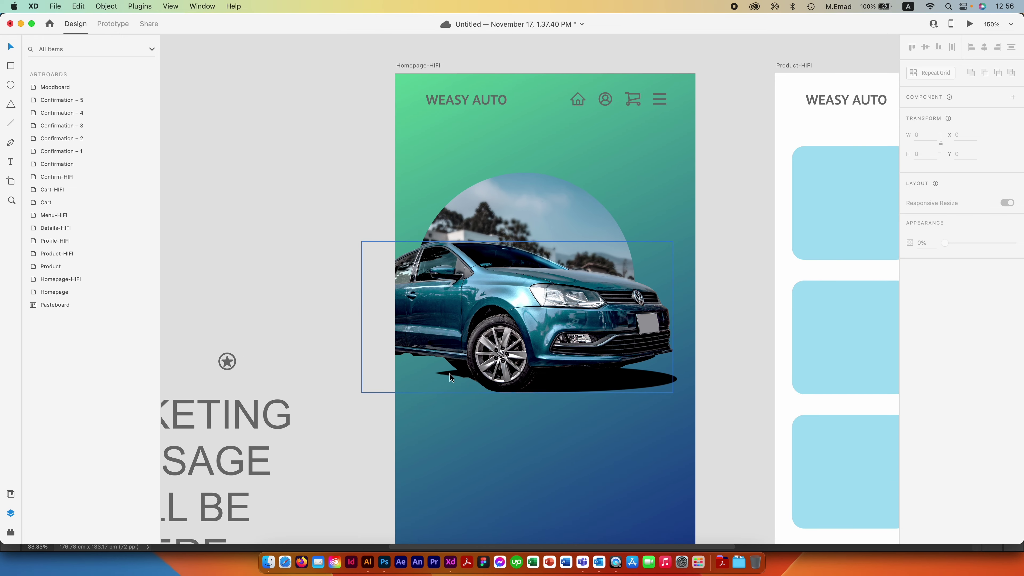
double_click(508, 212)
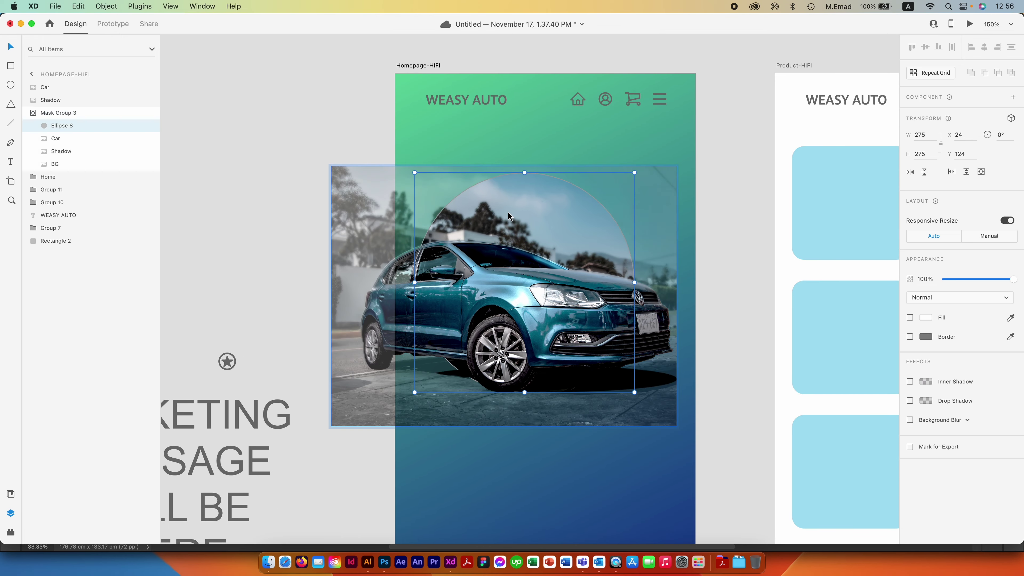
click(527, 214)
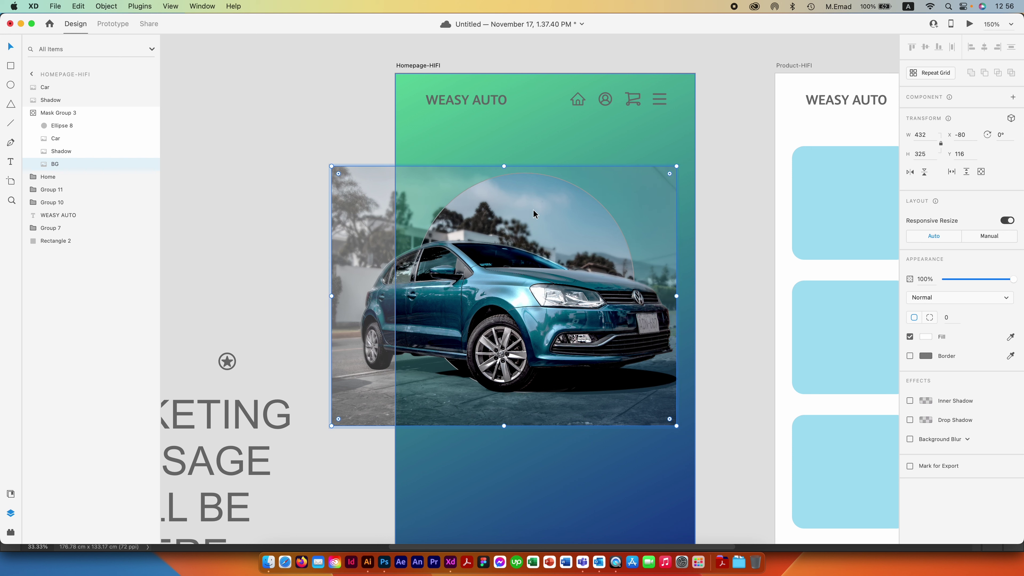
click(553, 176)
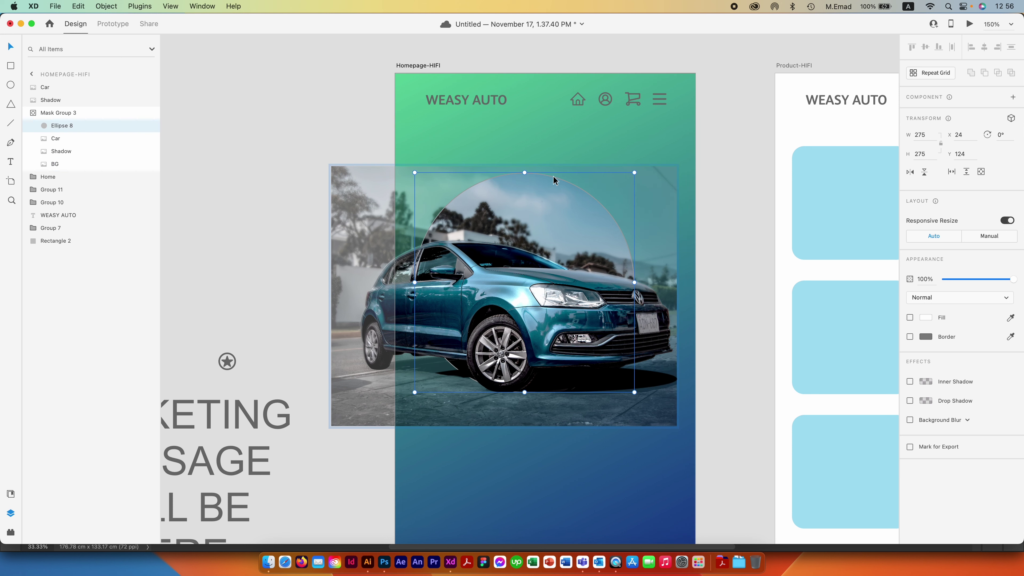
drag(553, 176, 523, 179)
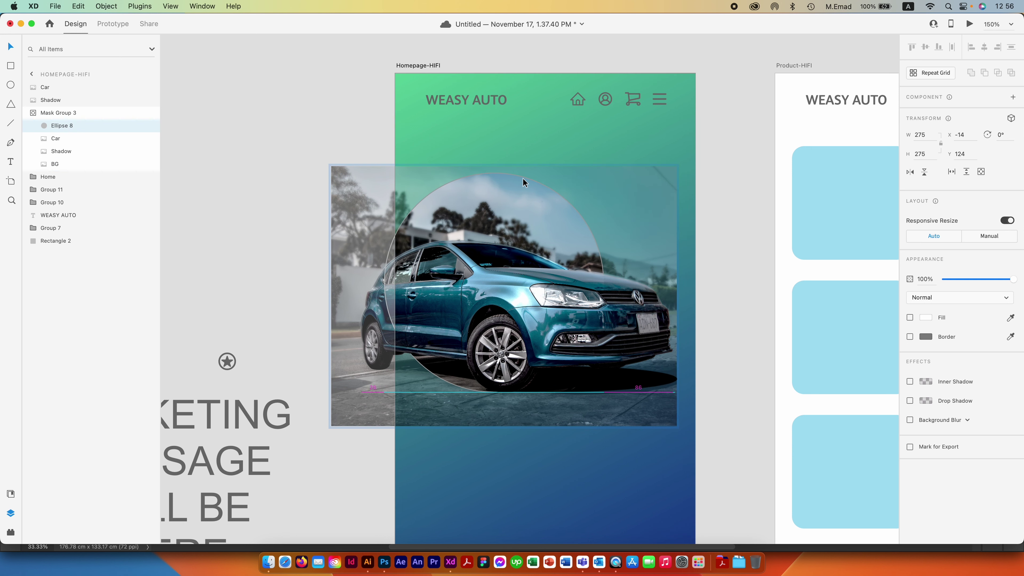
drag(523, 178, 520, 179)
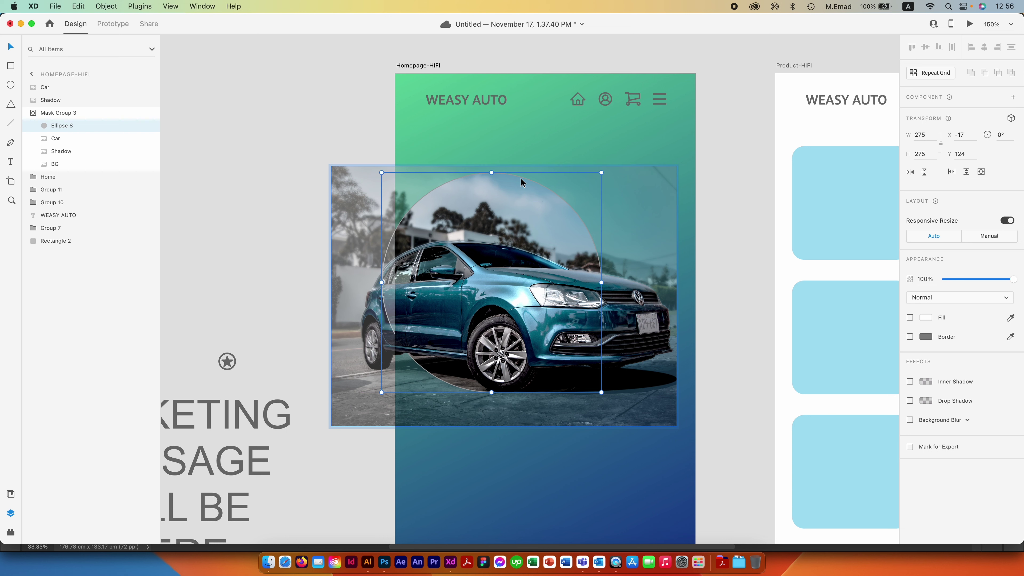
Step: Nudge the masked car cutout slightly up and right, and return to the overview zoom
key(Escape)
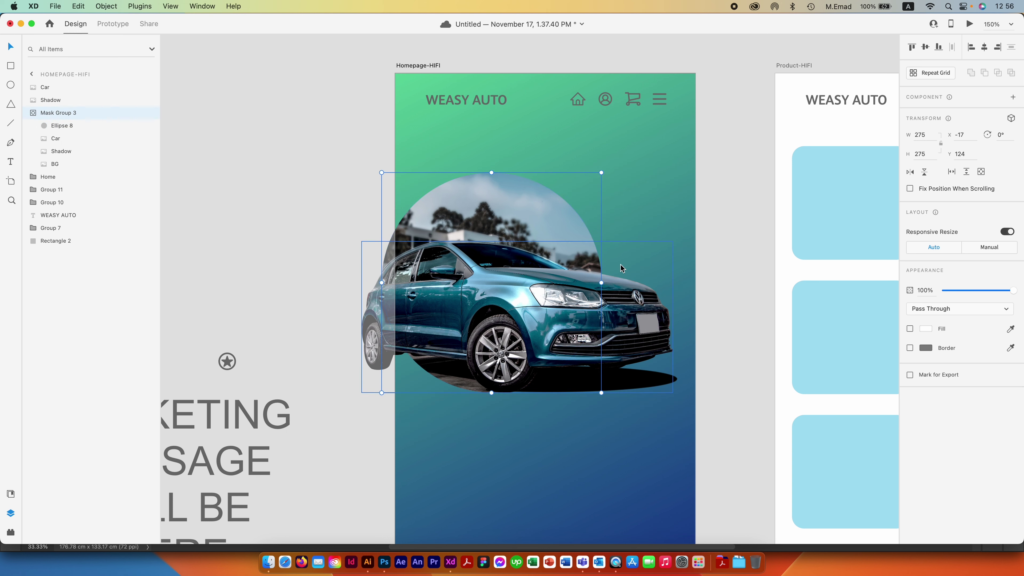
key(Right)
key(Right)
key(Up)
key(Up)
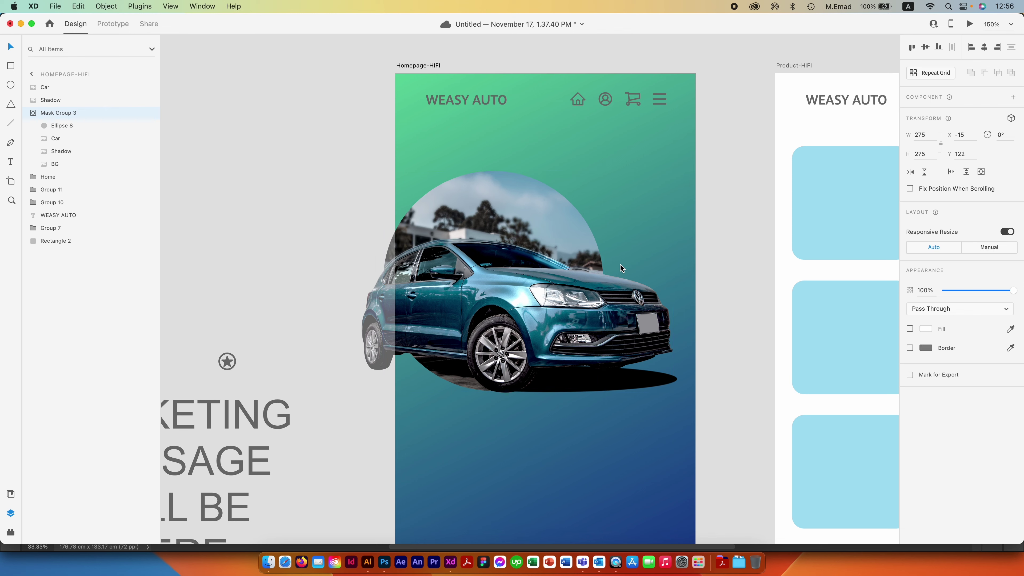
key(Escape)
scroll(620, 265, down, 5)
scroll(579, 66, up, 2)
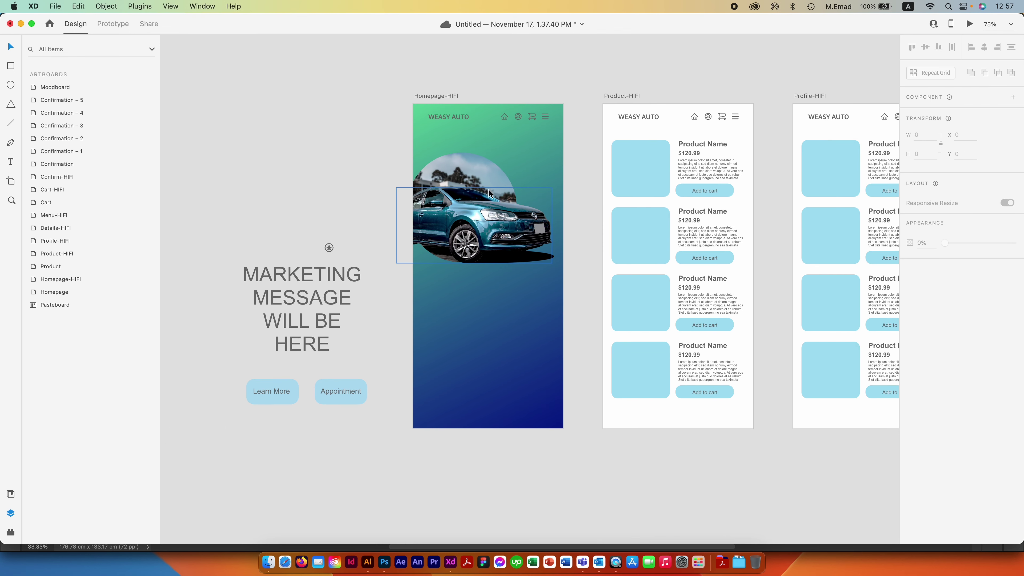
double_click(489, 174)
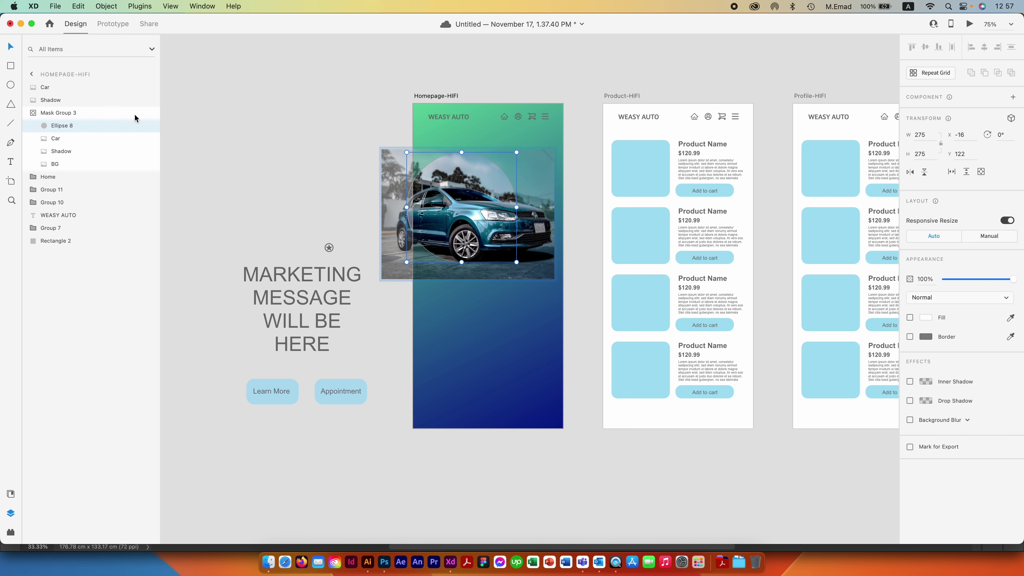
Step: Draw a tall rectangle over the car and delete the circular Ellipse 8 mask
key(r)
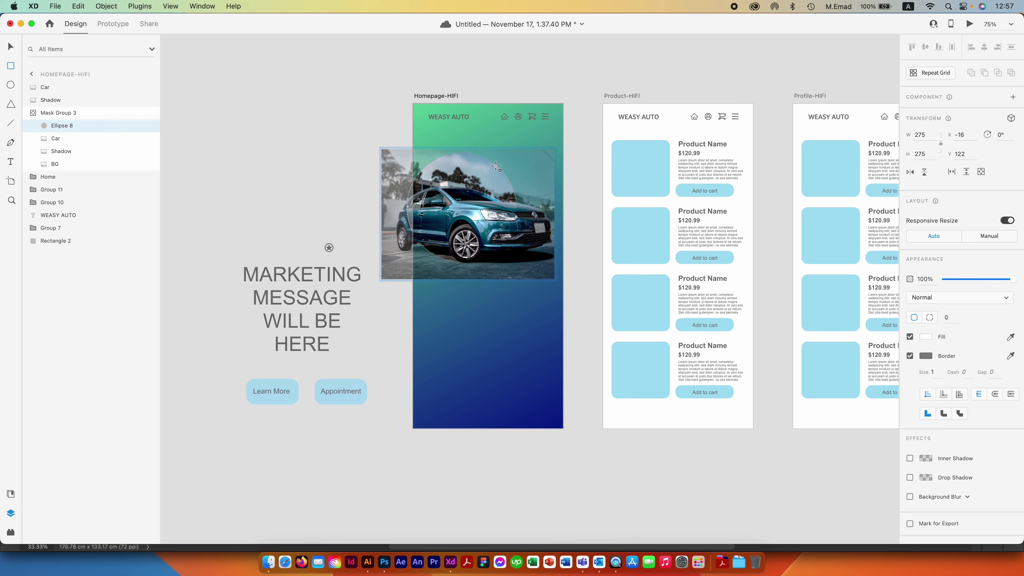
drag(509, 143, 429, 280)
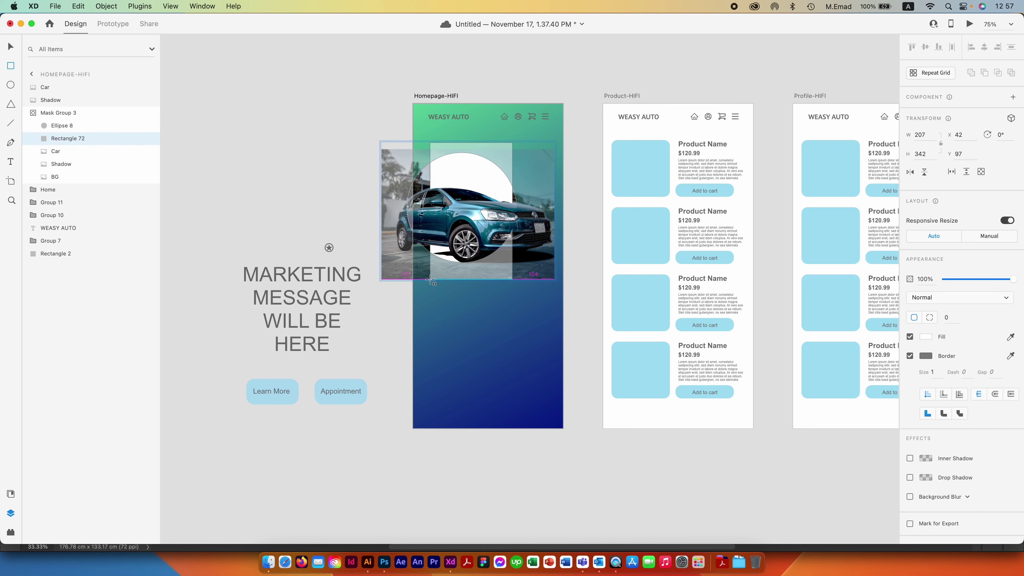
click(81, 126)
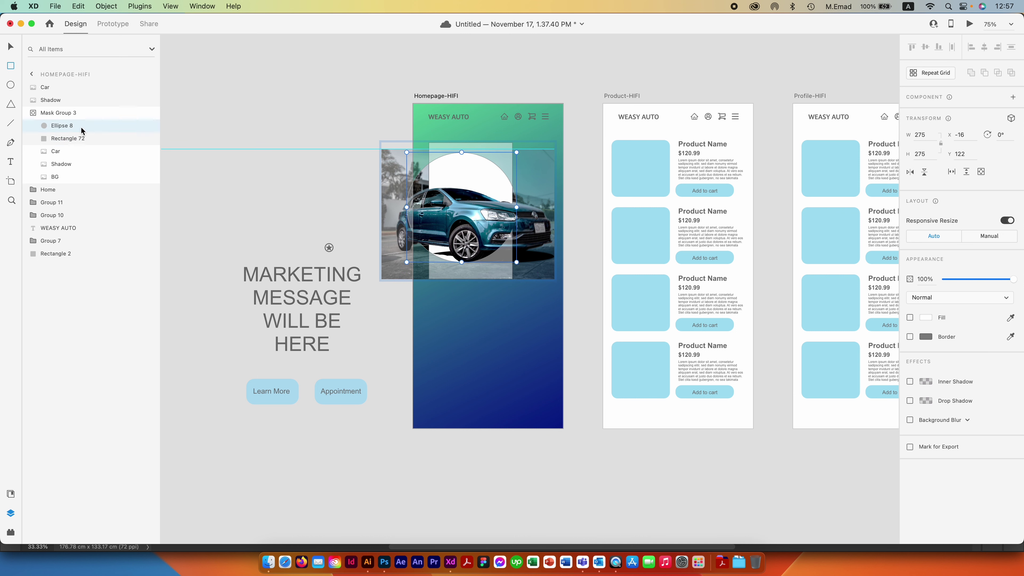
key(Delete)
Step: Mask the car, shadow and BG photo layers with the white rectangle
click(73, 139)
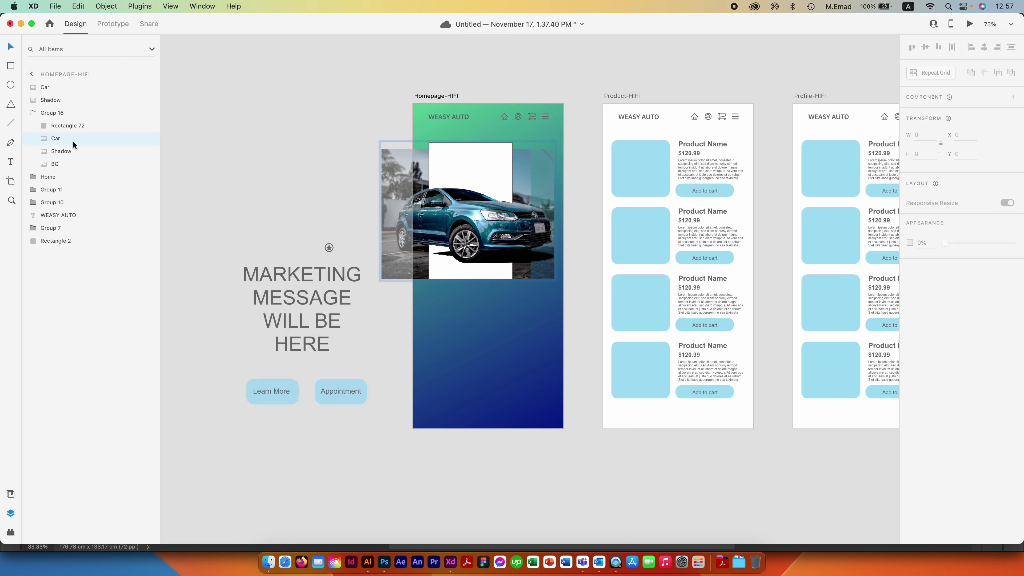
shift+click(66, 162)
shift+click(73, 125)
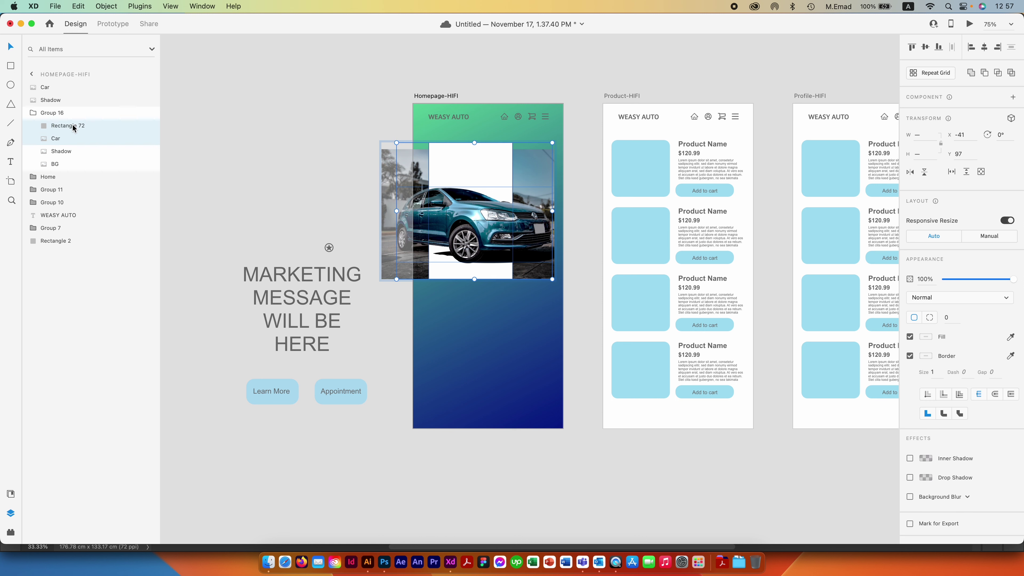
click(106, 5)
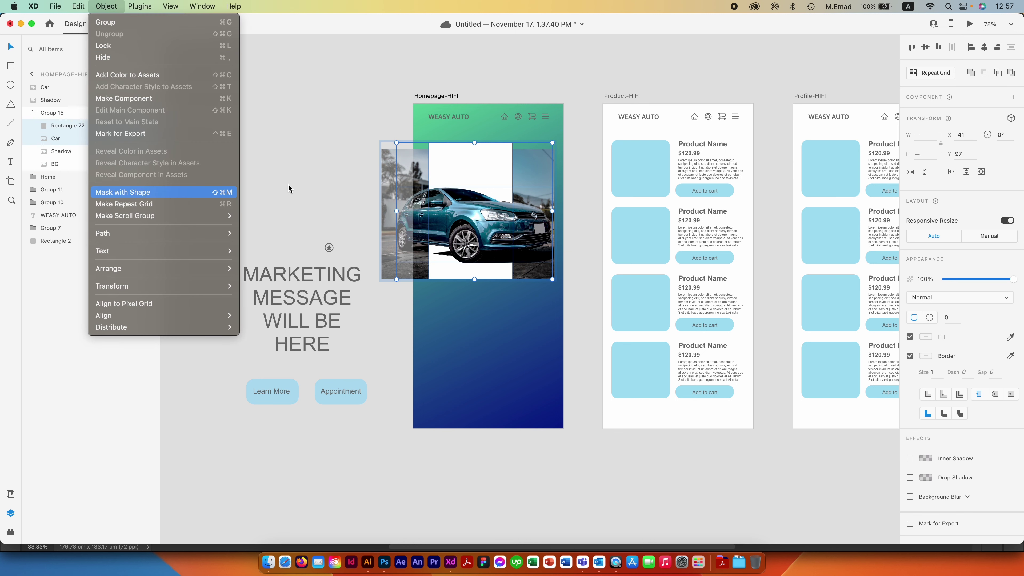
key(Return)
Step: Ungroup the new mask group and release the mask into separate layers
click(472, 177)
right_click(471, 166)
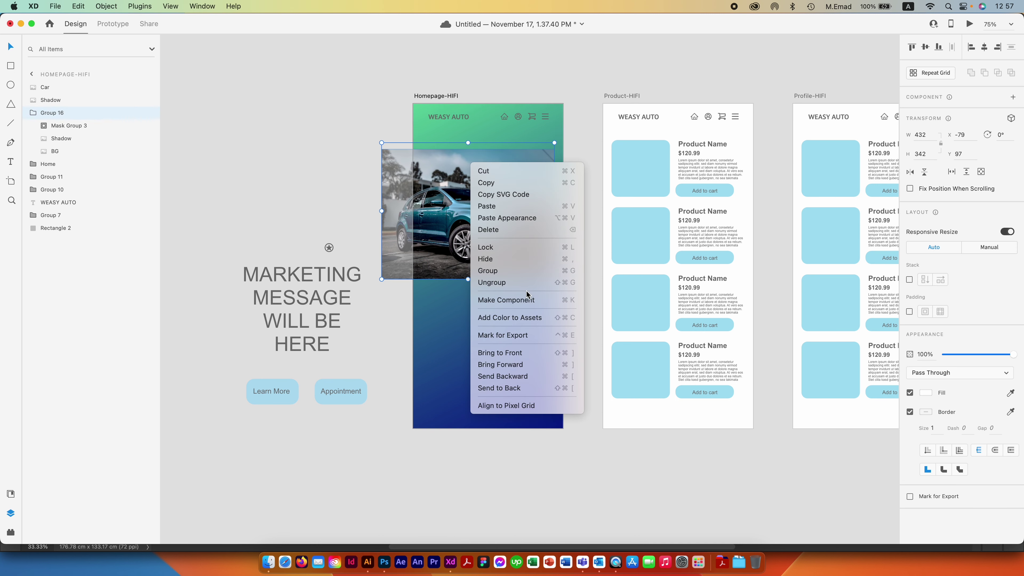
click(492, 282)
right_click(67, 114)
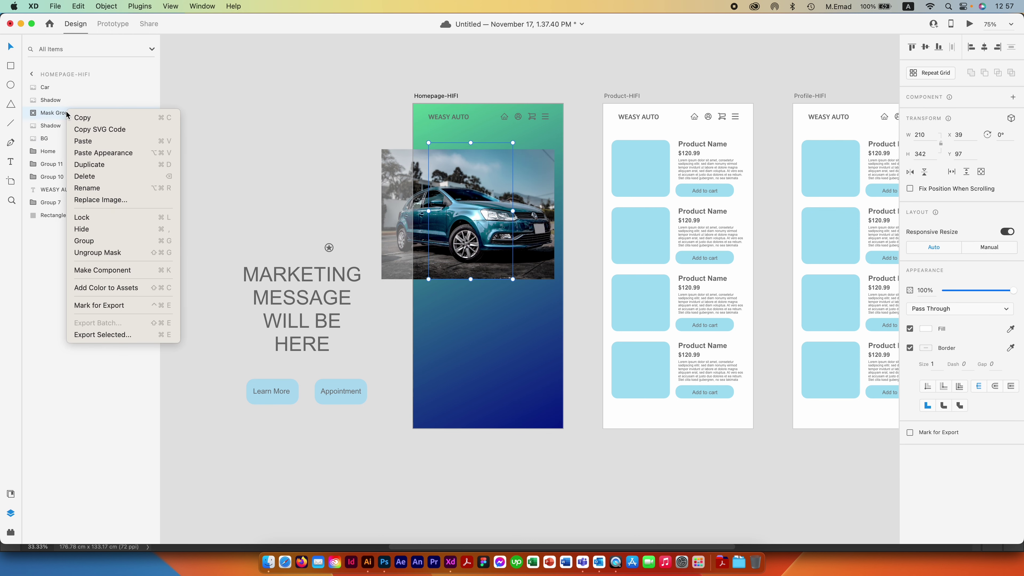
click(97, 252)
Step: Lower the rectangle's top edge and mask the car photo with the 210×325 Rectangle 72
drag(470, 142, 470, 149)
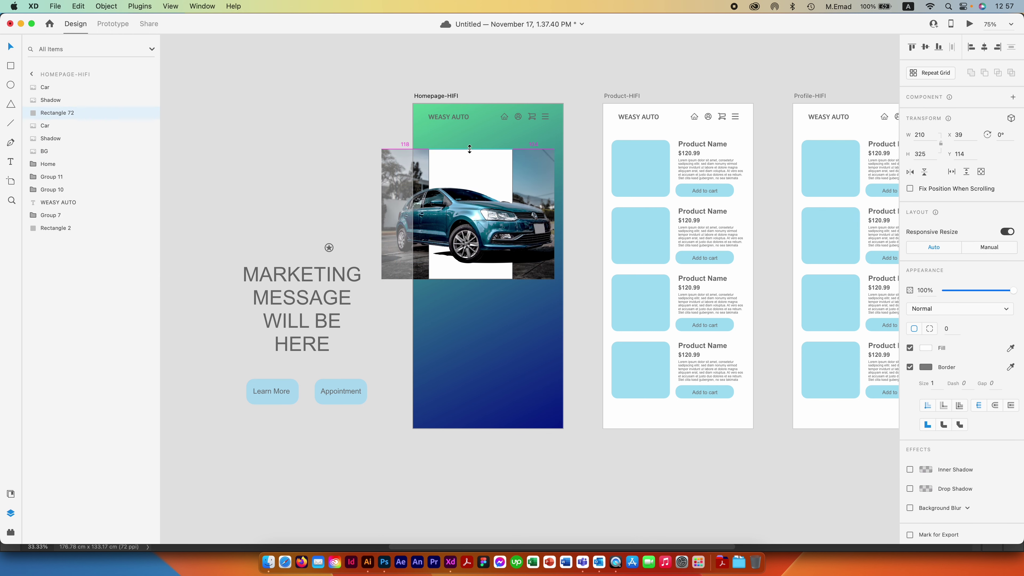
drag(564, 154, 543, 230)
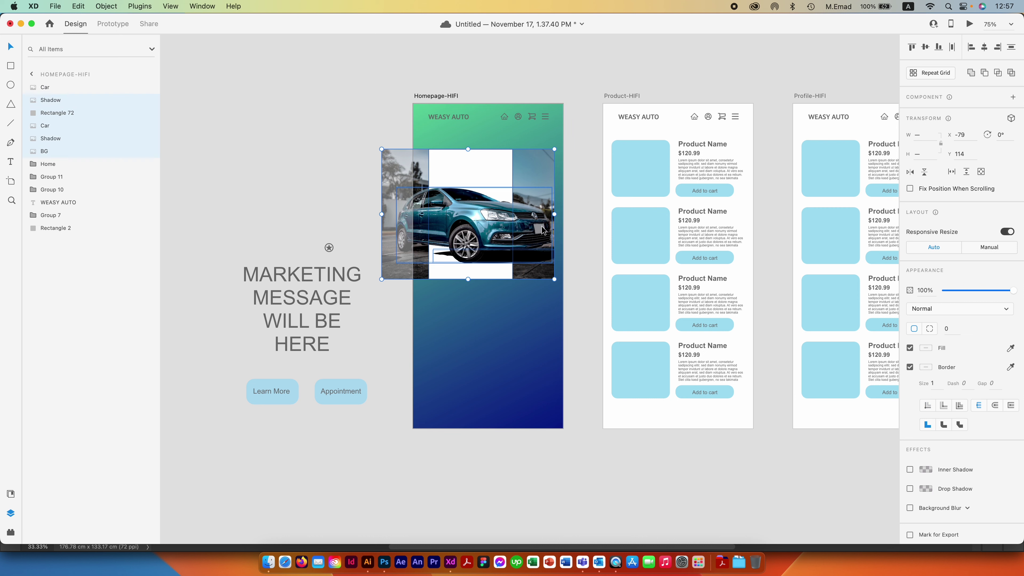
super+click(49, 103)
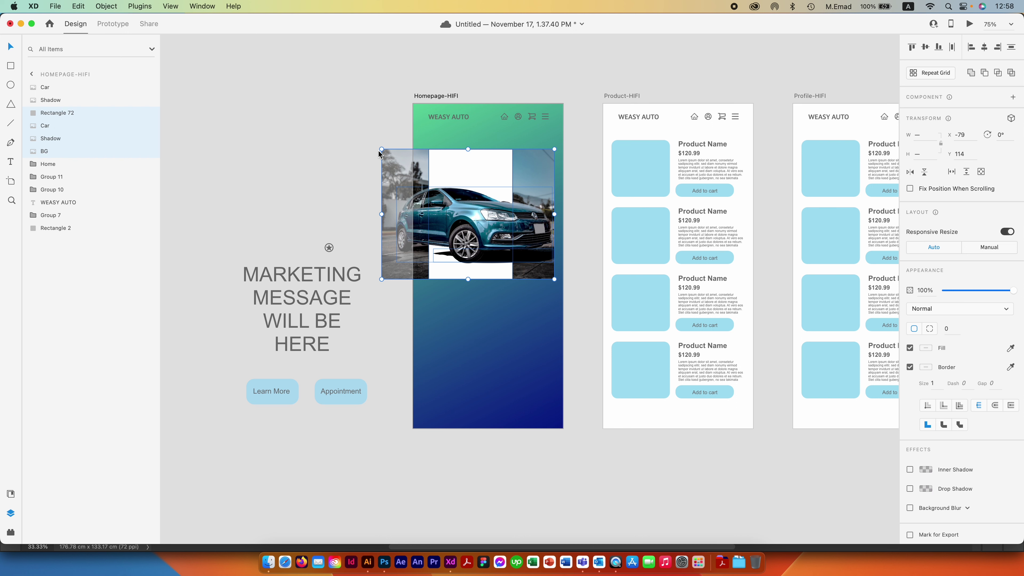
click(116, 4)
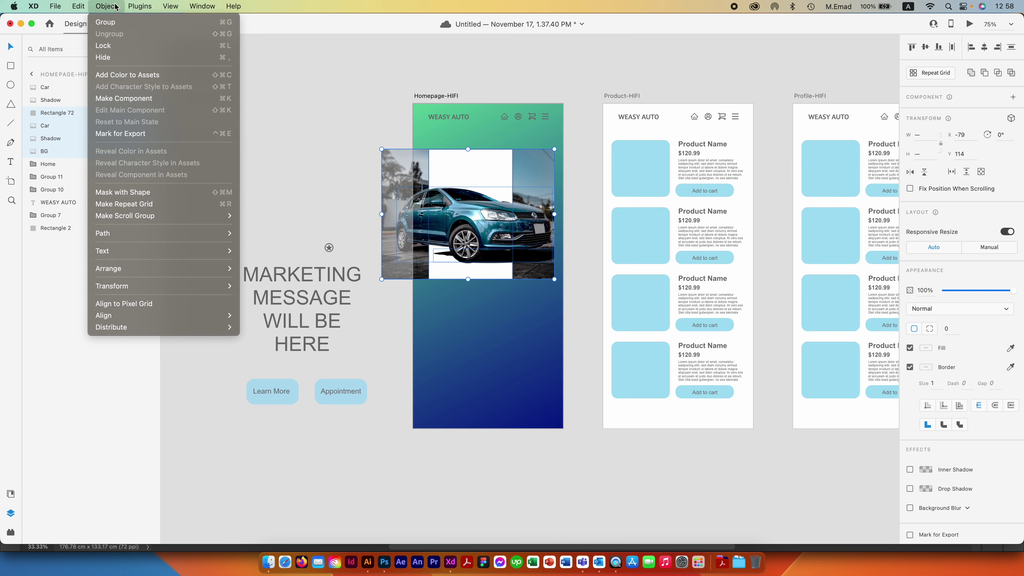
click(129, 192)
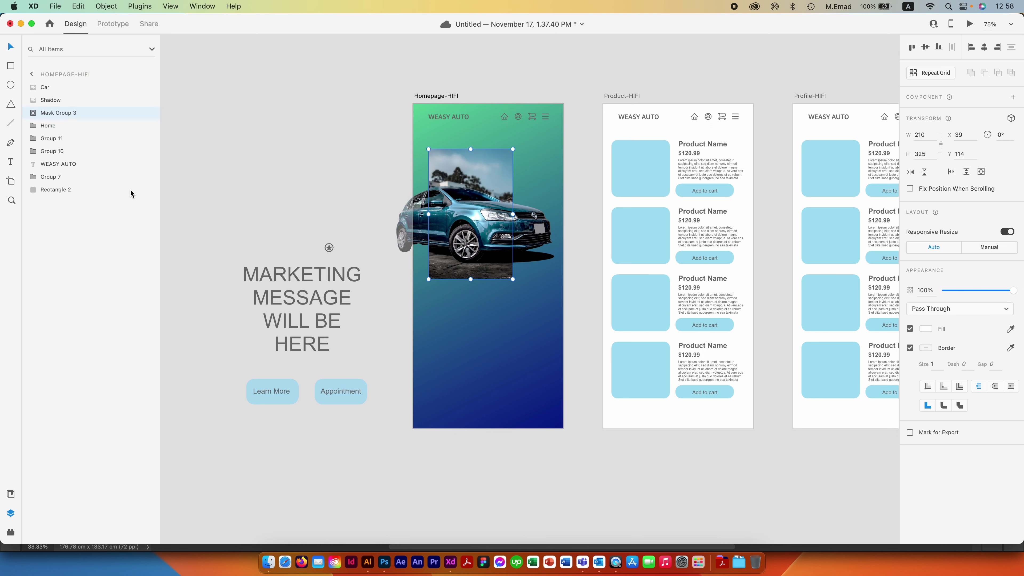
Step: Round Rectangle 72's corners to radius 40 and raise the mask to Y 74
click(274, 169)
double_click(507, 160)
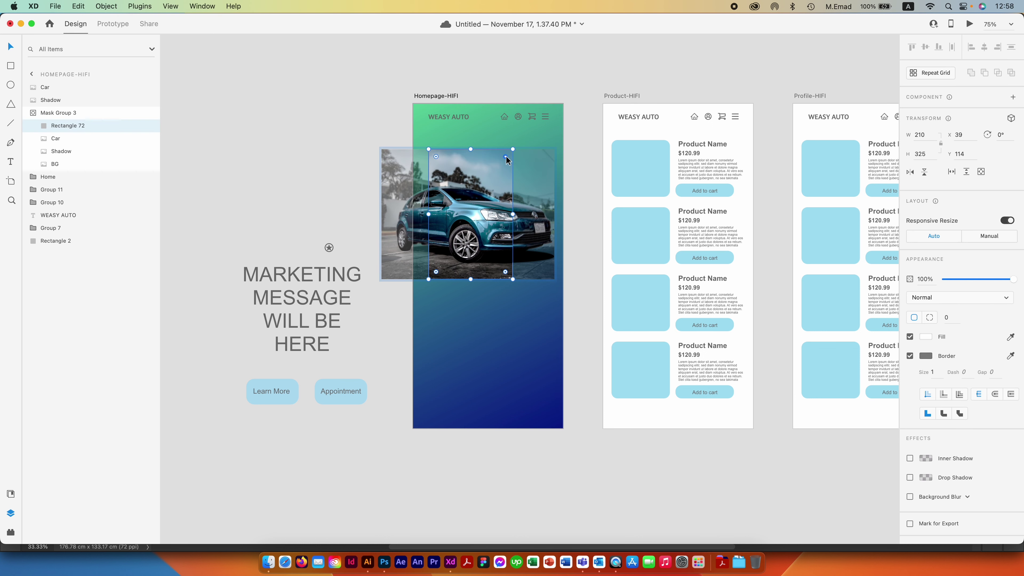
drag(505, 157, 504, 159)
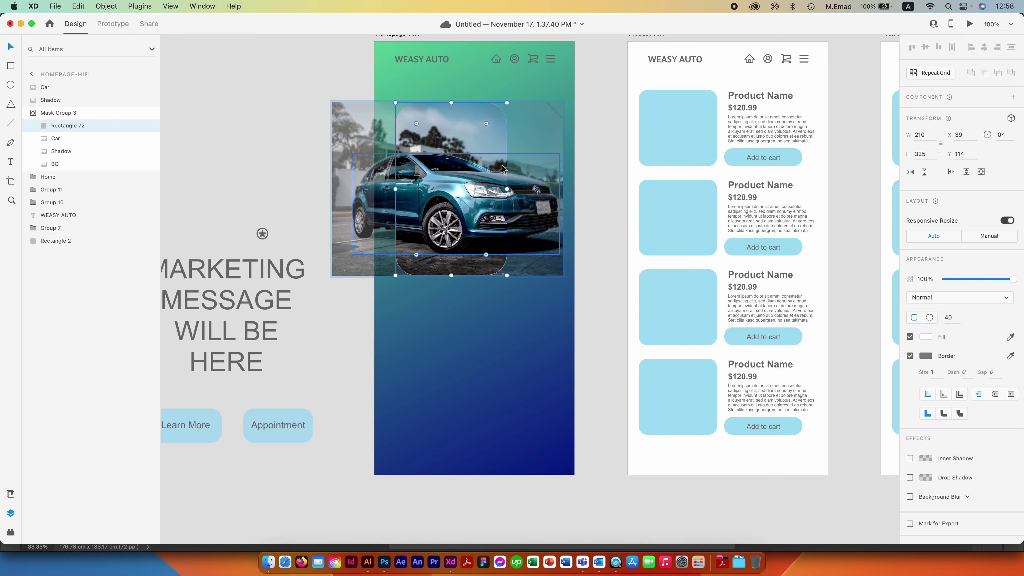
key(super+1)
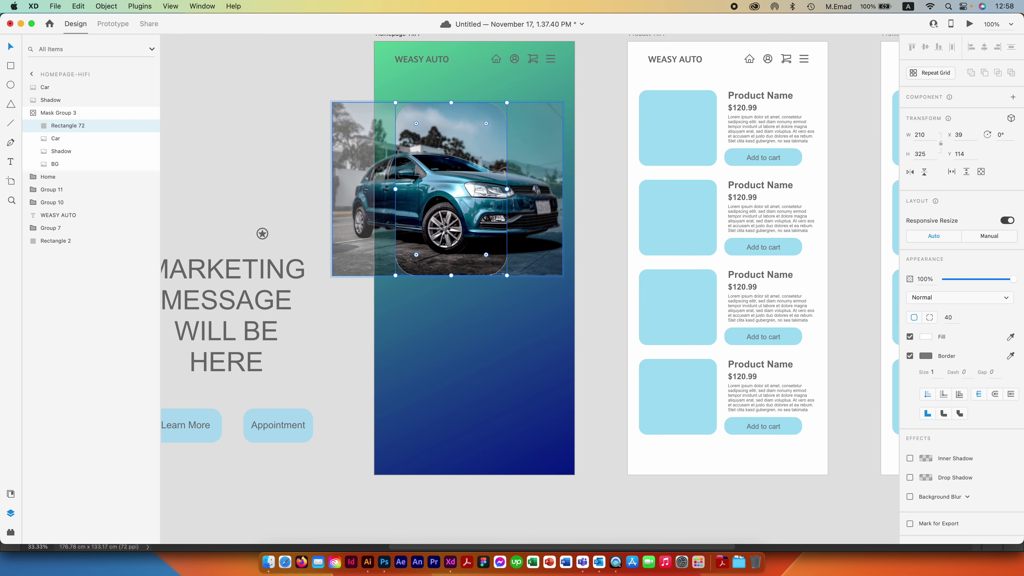
click(481, 139)
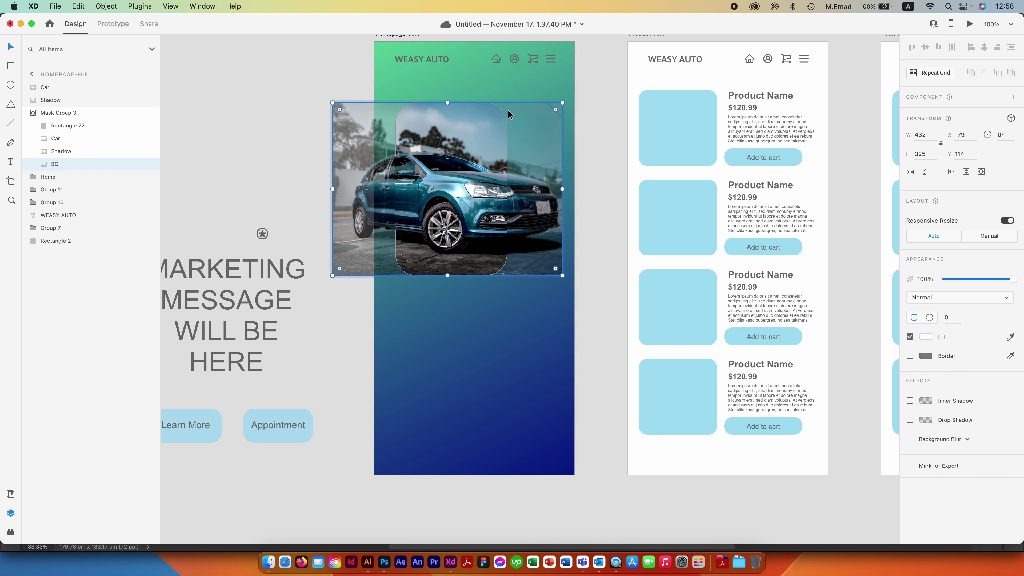
drag(503, 112, 506, 91)
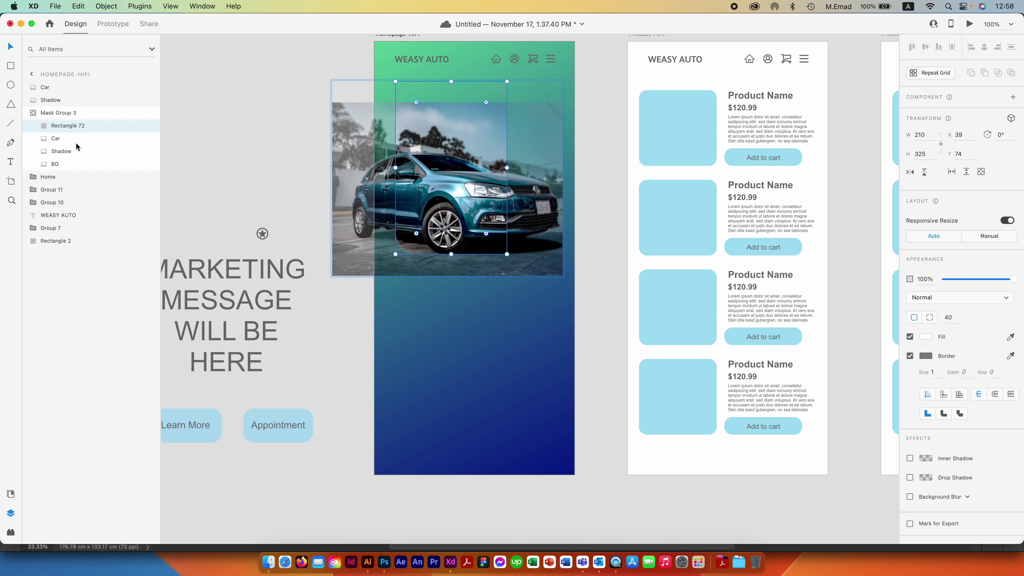
click(293, 157)
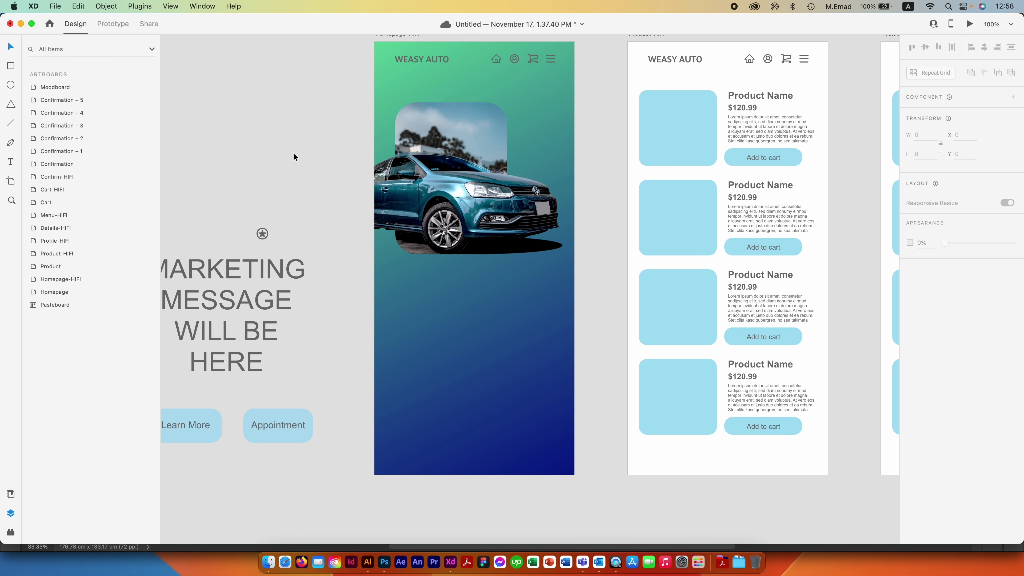
Step: Move the marketing text onto the Homepage-HIFI artboard below the car
click(453, 176)
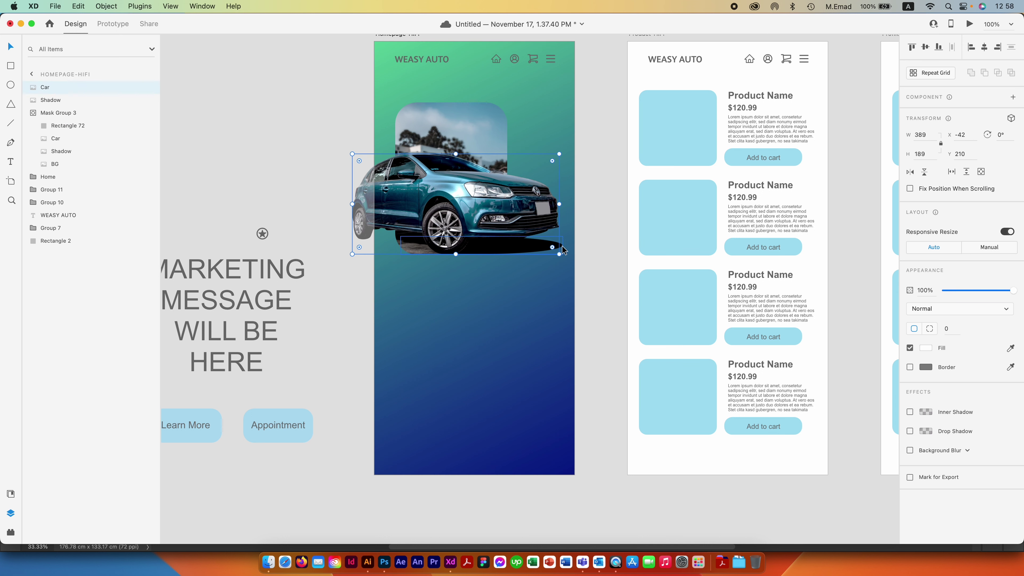
key(Escape)
key(super+minus)
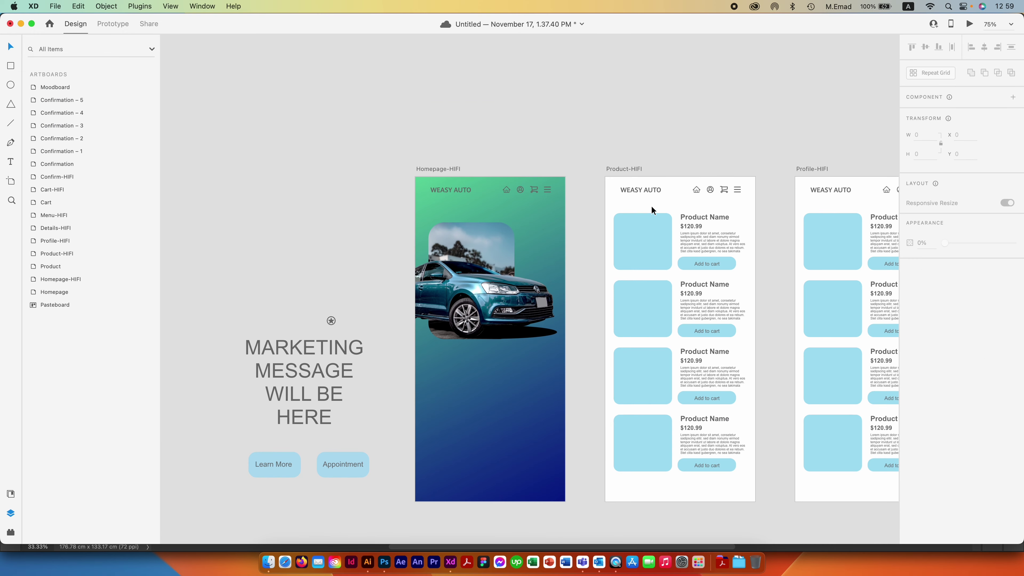
drag(558, 229, 578, 172)
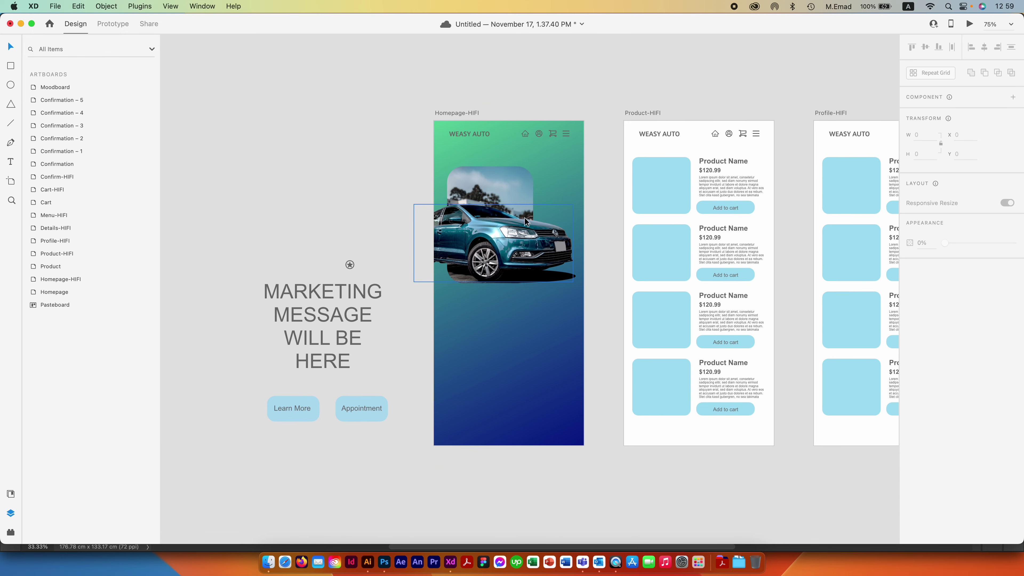
drag(300, 294, 485, 316)
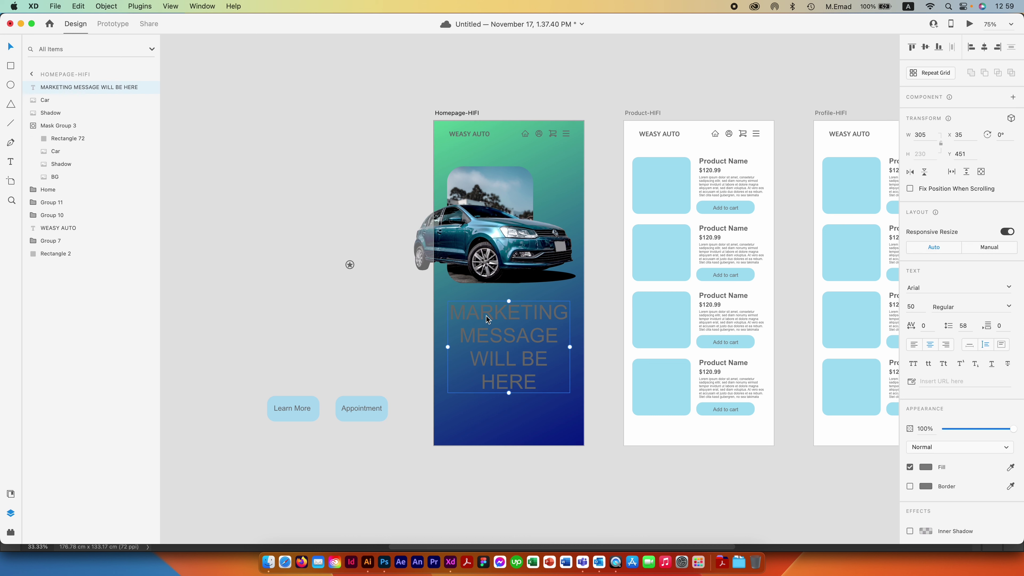
Step: Retype the marketing text as the headline 'EASY RENT'
double_click(486, 316)
click(487, 334)
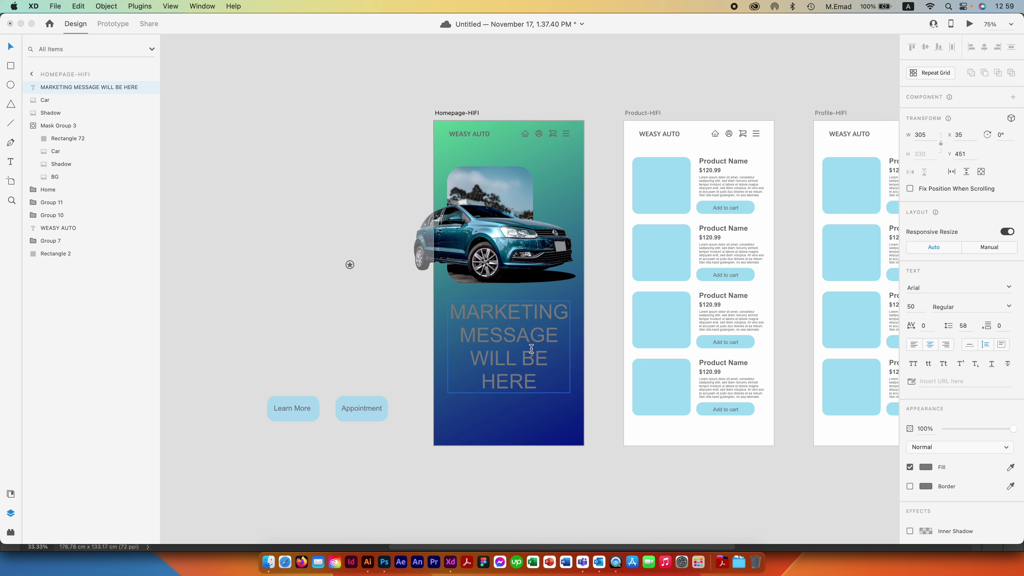
drag(524, 334, 445, 298)
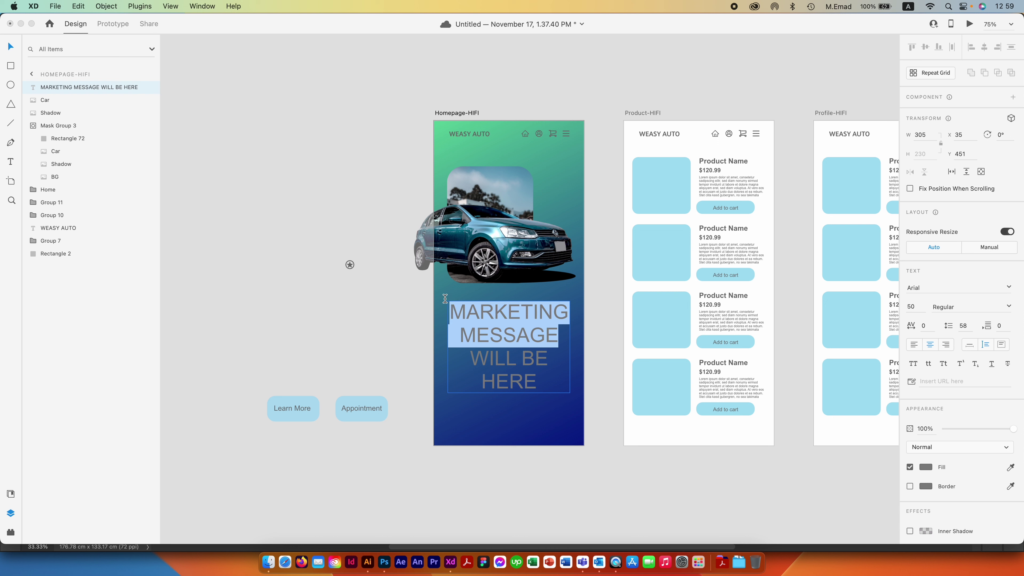
text(EAS)
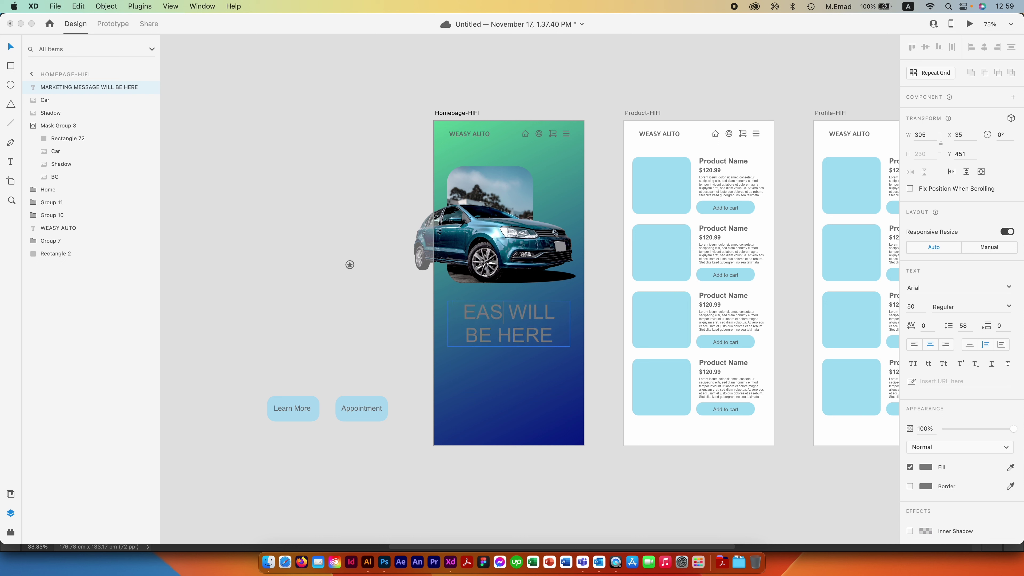
text(Y RENT)
key(shift+super+Down)
text(EASY)
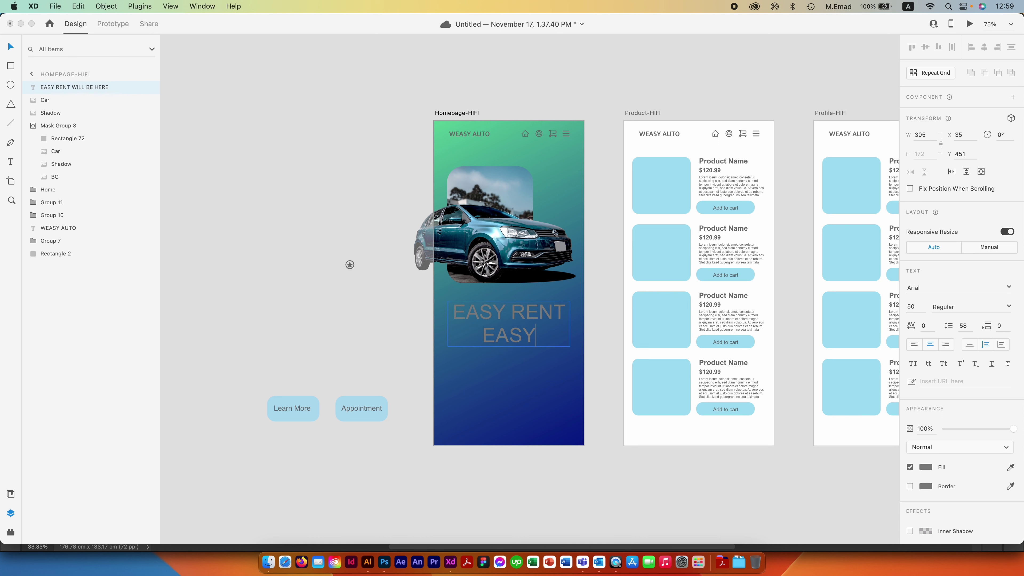
text( TO GO)
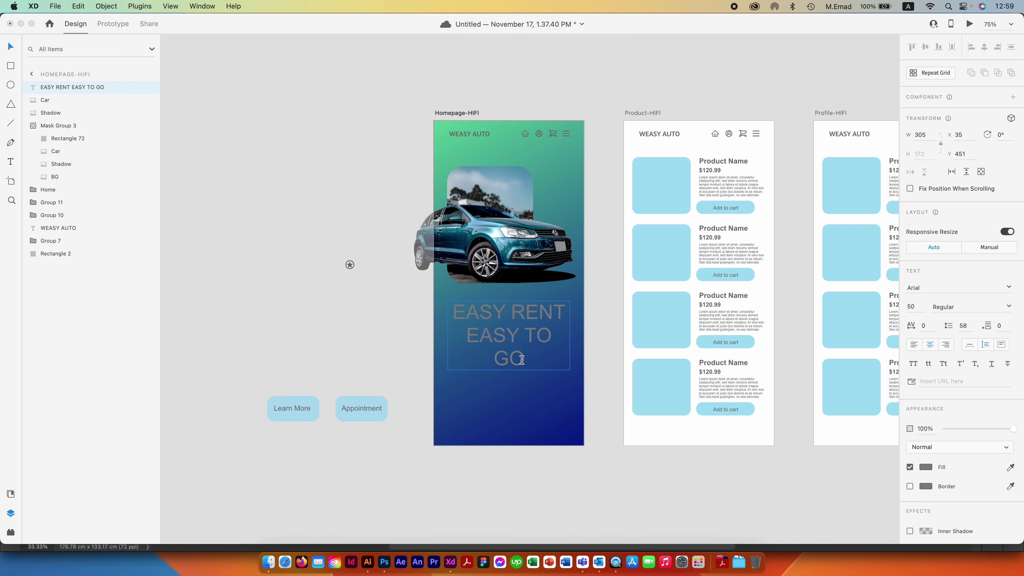
mouse_move(525, 358)
mouse_down()
mouse_move(463, 334)
mouse_move(489, 330)
mouse_move(488, 342)
mouse_up()
key(BackSpace)
Step: Duplicate the headline into a smaller 'EASY TO GO' line beneath it
key(Escape)
double_click(489, 343)
text(EASY TO GO)
key(super+a)
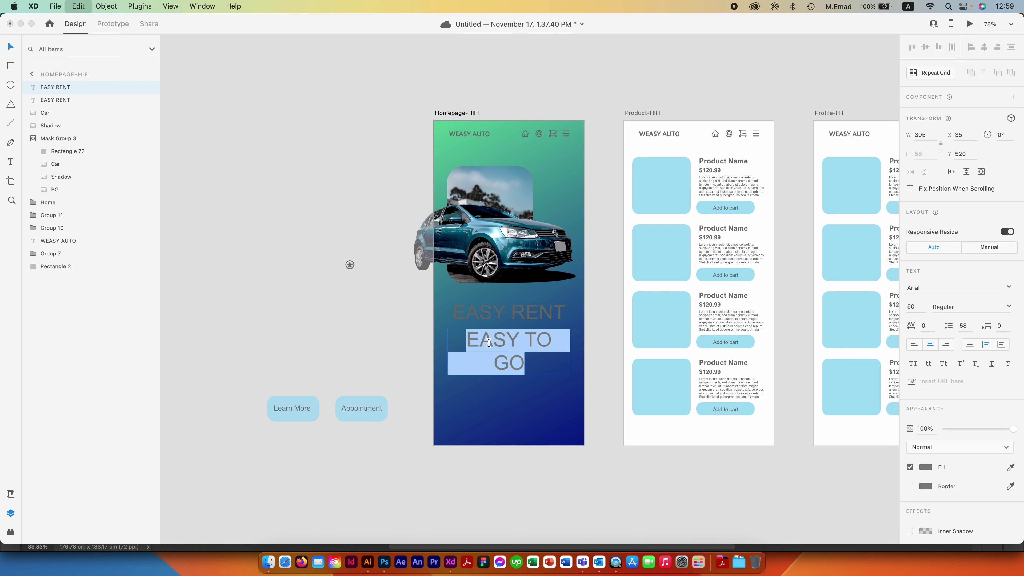
key(super+shift+comma)
key(super+shift+comma)
key(super+shift+comma)
key(super+shift+comma)
key(super+shift+comma)
key(super+shift+comma)
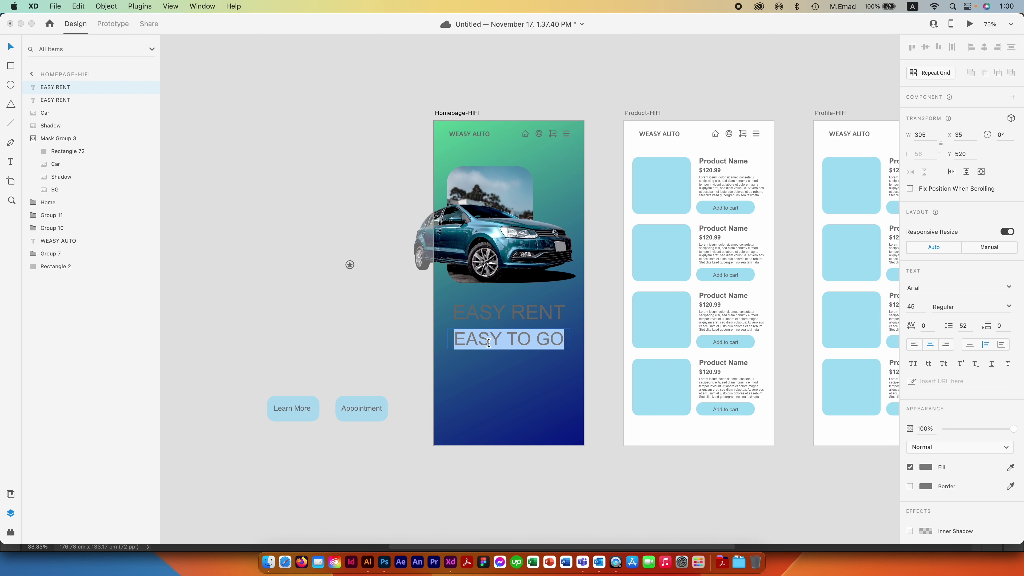
key(super+shift+comma)
key(super+shift+comma)
key(super+shift+comma)
key(super+shift+comma)
key(super+shift+comma)
key(Escape)
Step: Apply the La Belle Aurore 48pt character style from Document Assets to EASY RENT
click(382, 319)
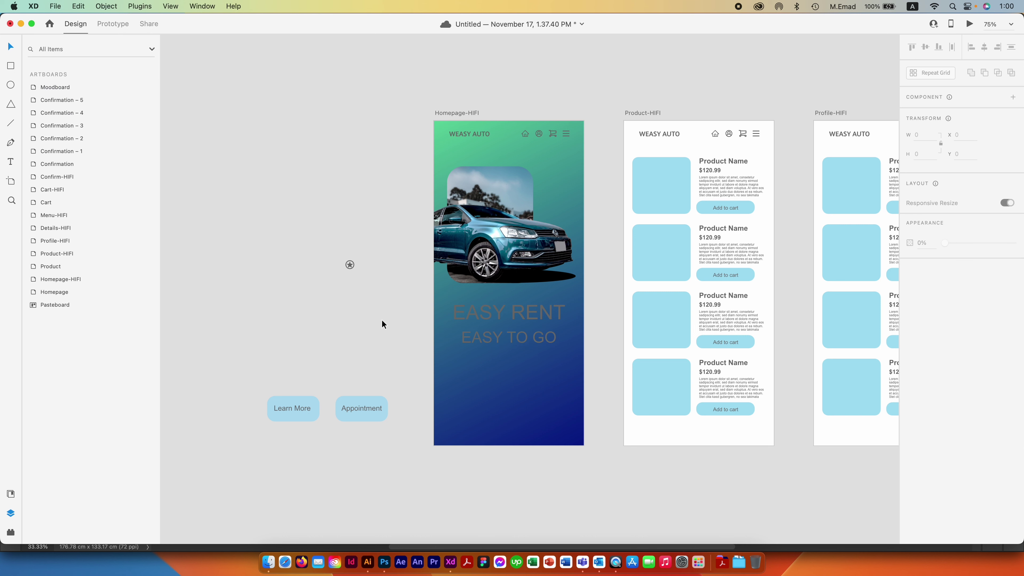
click(470, 311)
click(12, 494)
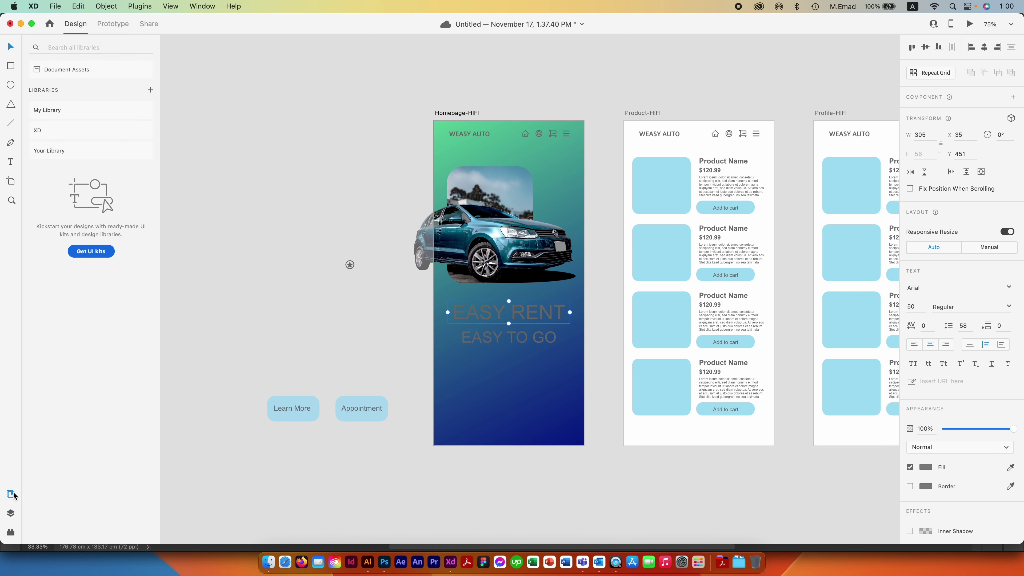
click(77, 69)
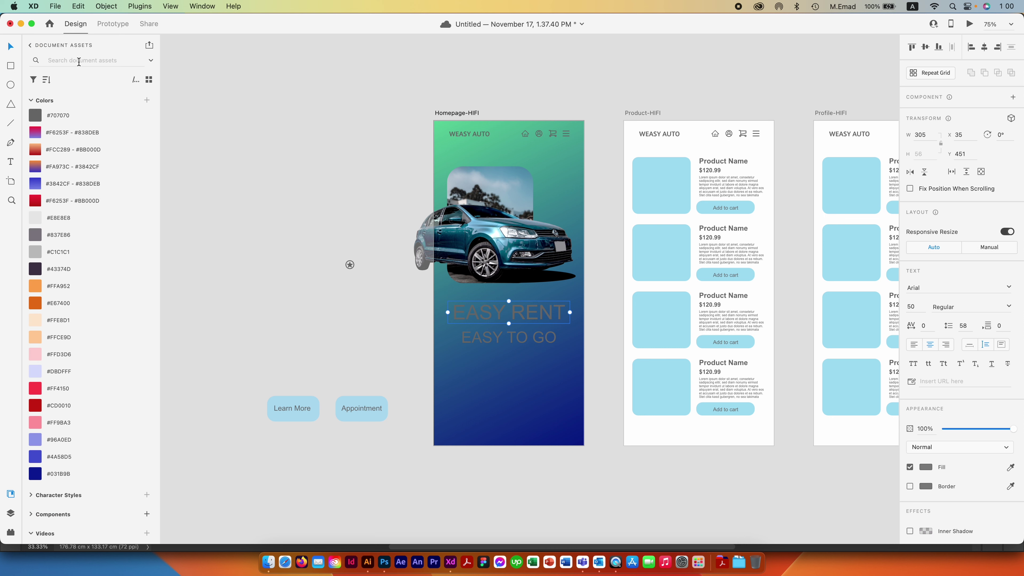
click(42, 101)
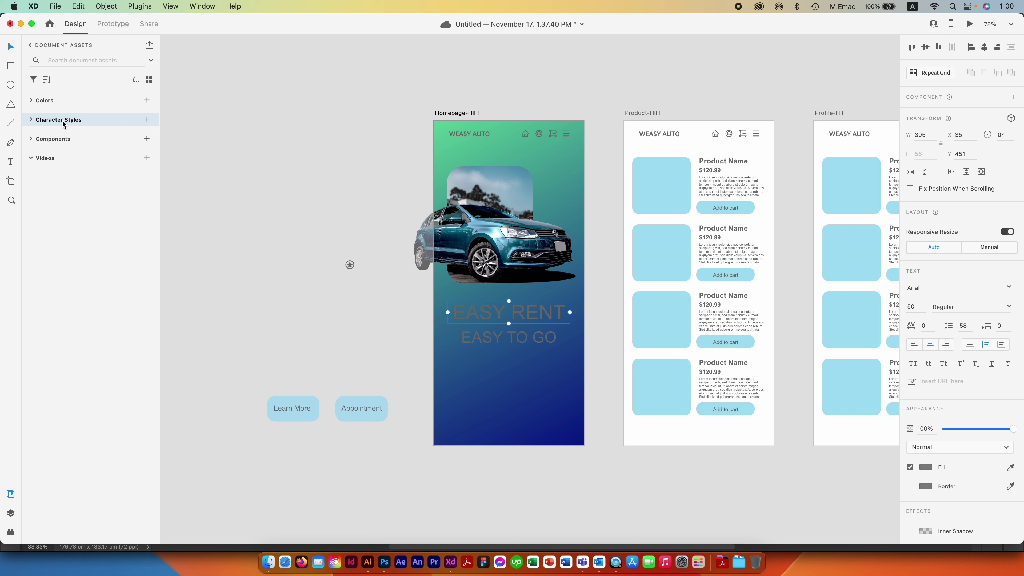
click(32, 121)
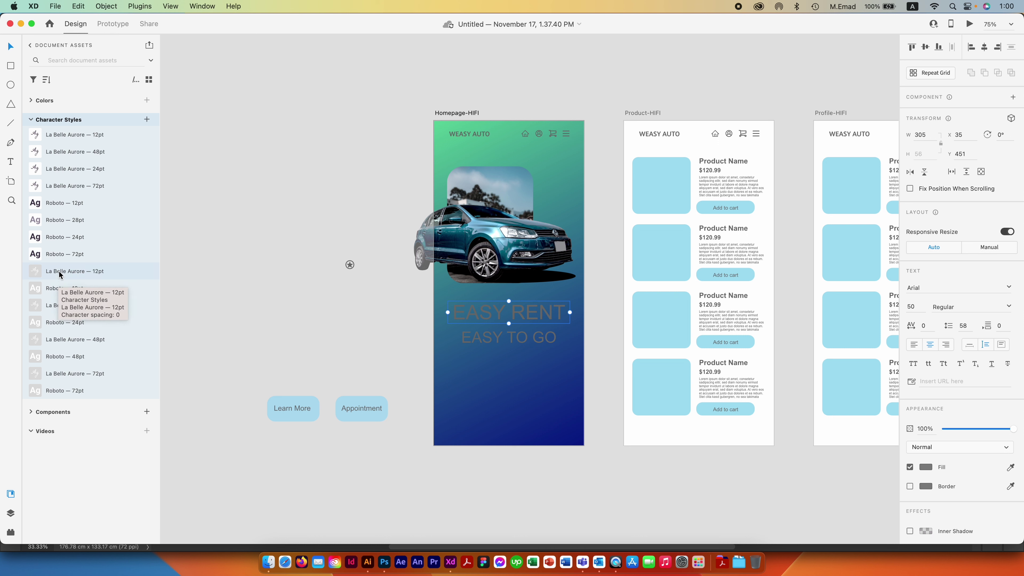
click(76, 305)
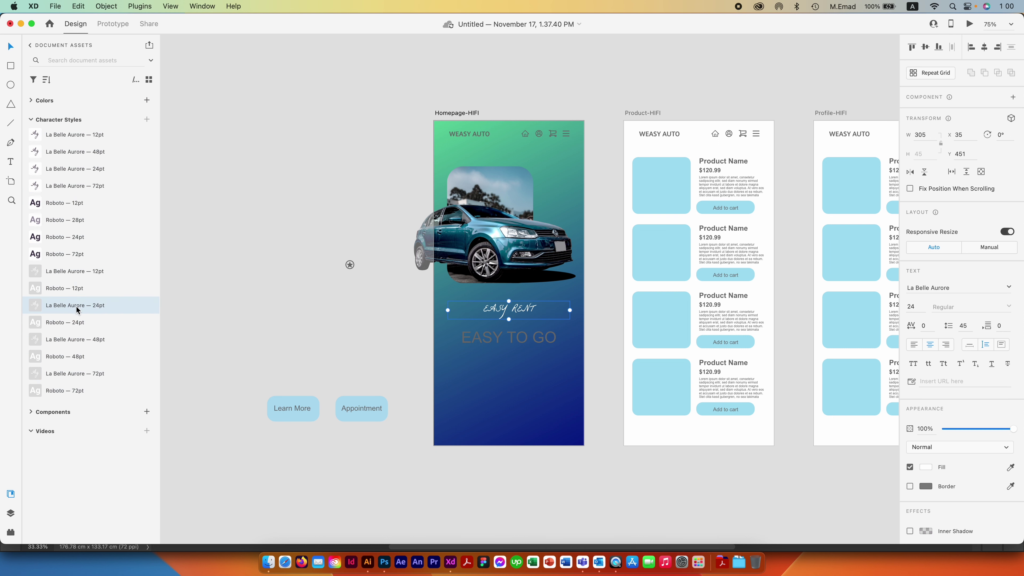
click(73, 340)
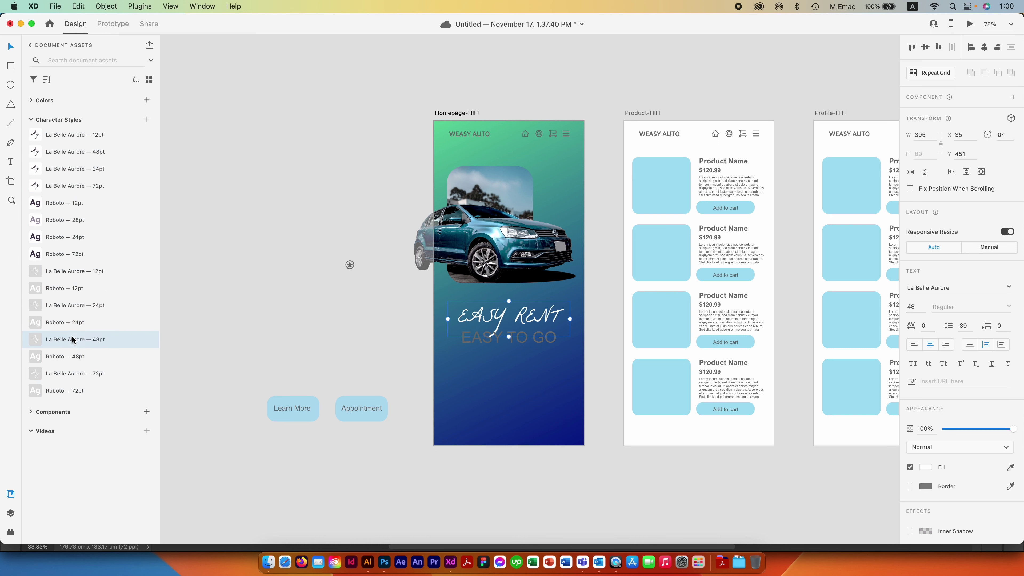
Step: Give EASY TO GO La Belle Aurore 48pt and restyle EASY RENT as Roboto Bold 48pt
click(261, 336)
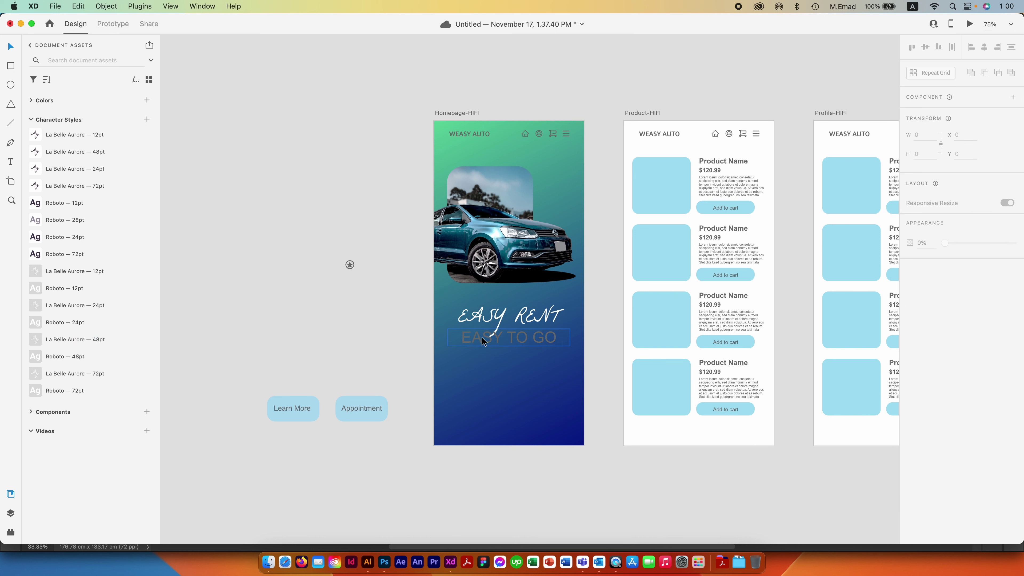
click(508, 337)
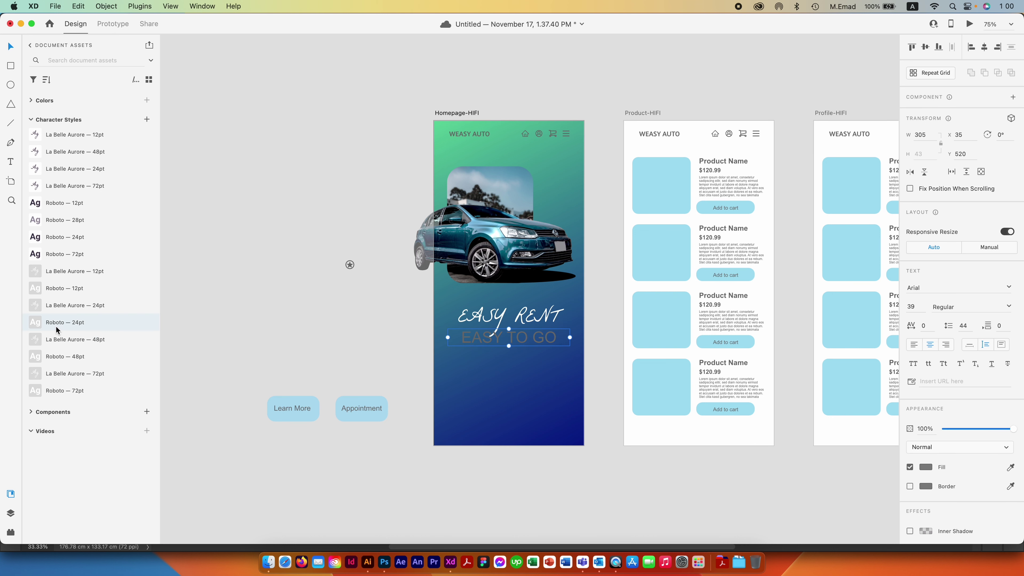
click(73, 343)
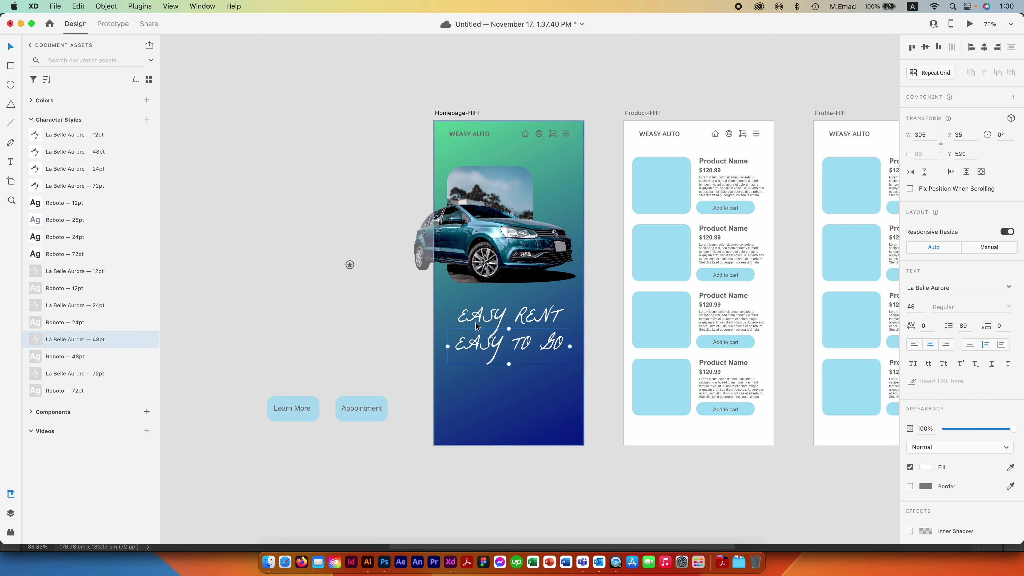
click(502, 318)
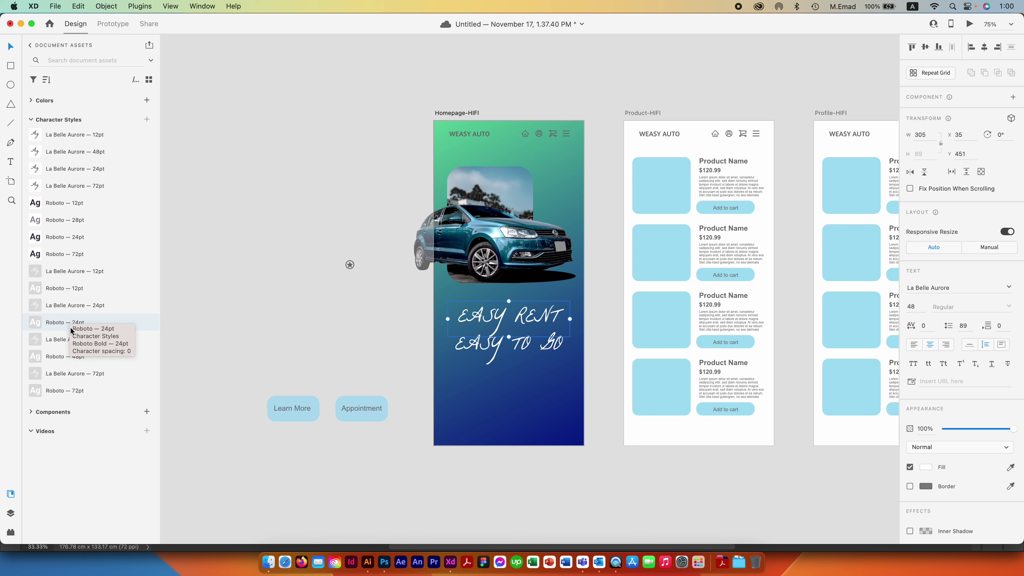
click(72, 356)
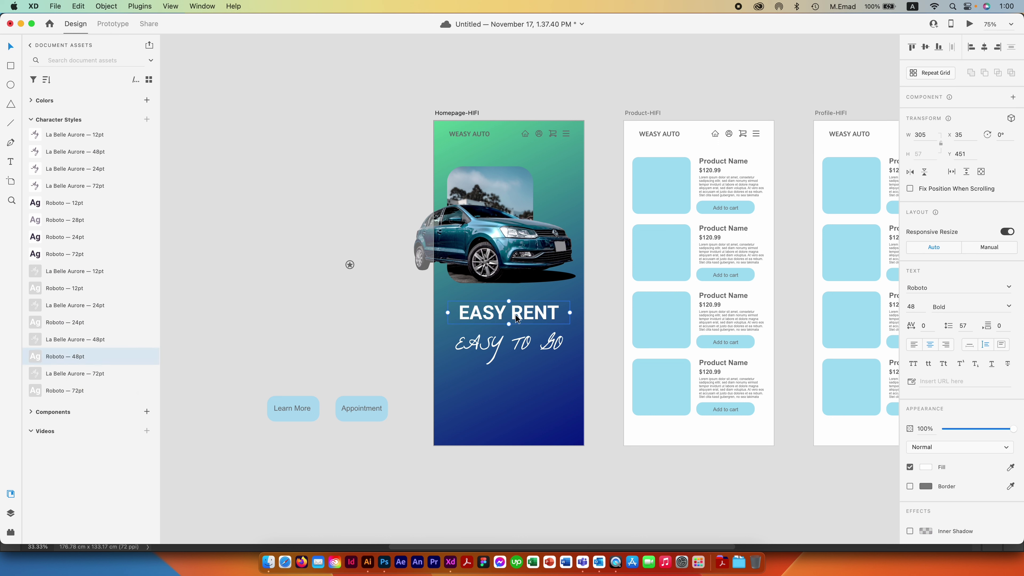
Step: Move EASY RENT down toward EASY TO GO and check the Learn More and Appointment buttons
drag(515, 318, 516, 328)
click(536, 346)
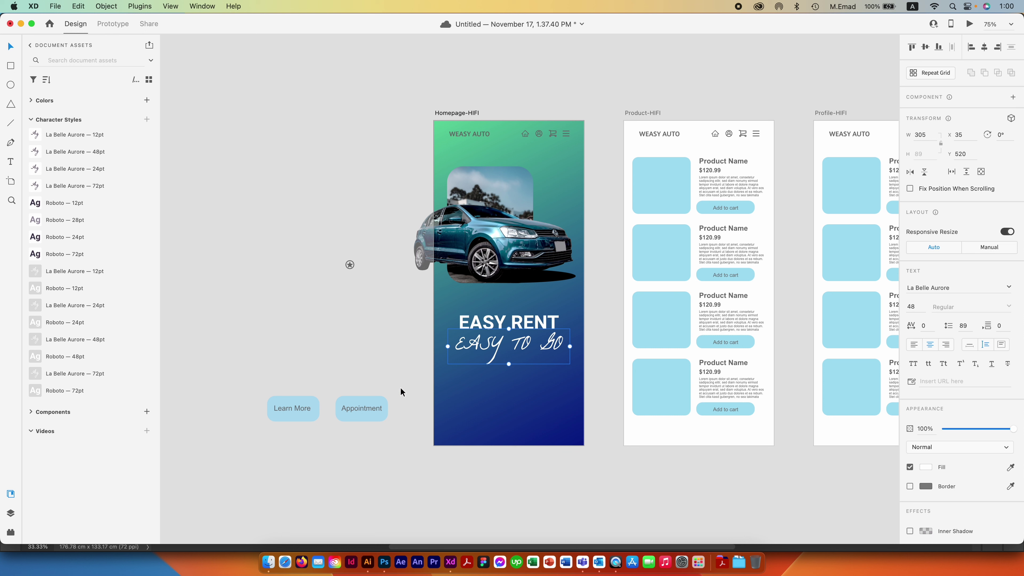
mouse_move(394, 384)
mouse_down()
mouse_move(265, 433)
mouse_move(480, 405)
mouse_up()
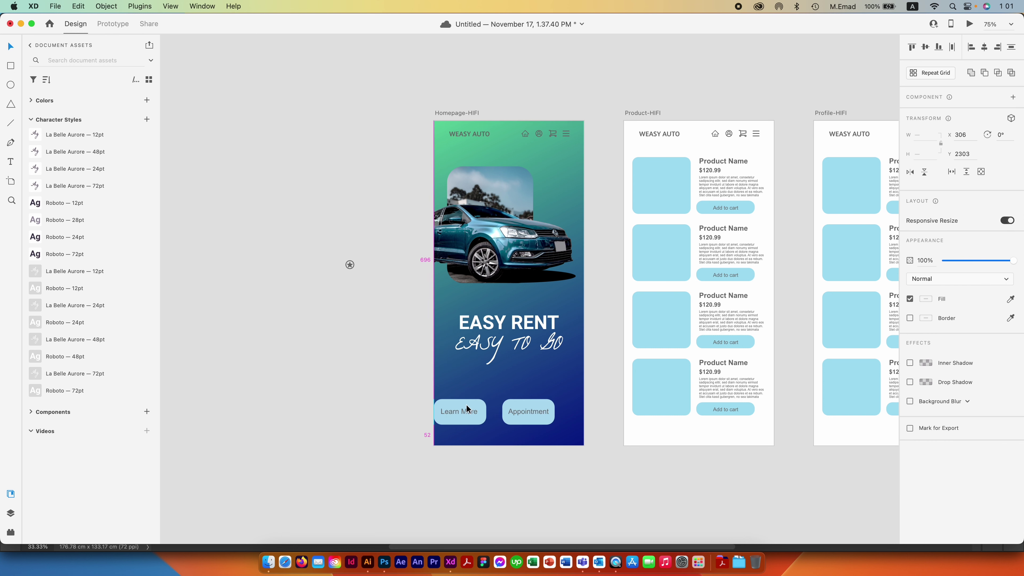
click(495, 504)
key(super+equal)
Step: Shrink both the Learn More and Appointment buttons to about 131×43, labels centred inside
scroll(454, 379, down, 3)
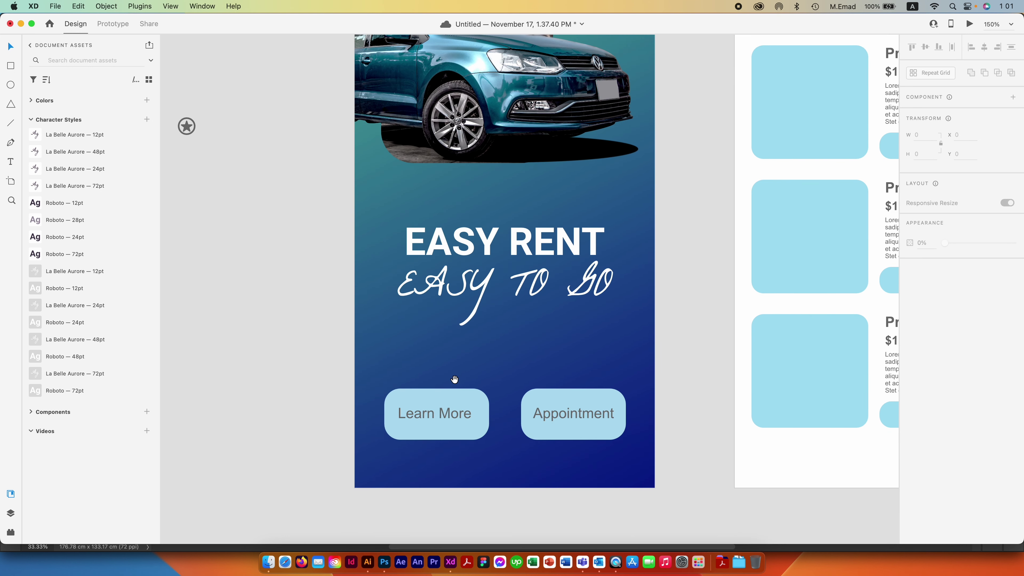
click(441, 428)
shift+click(571, 435)
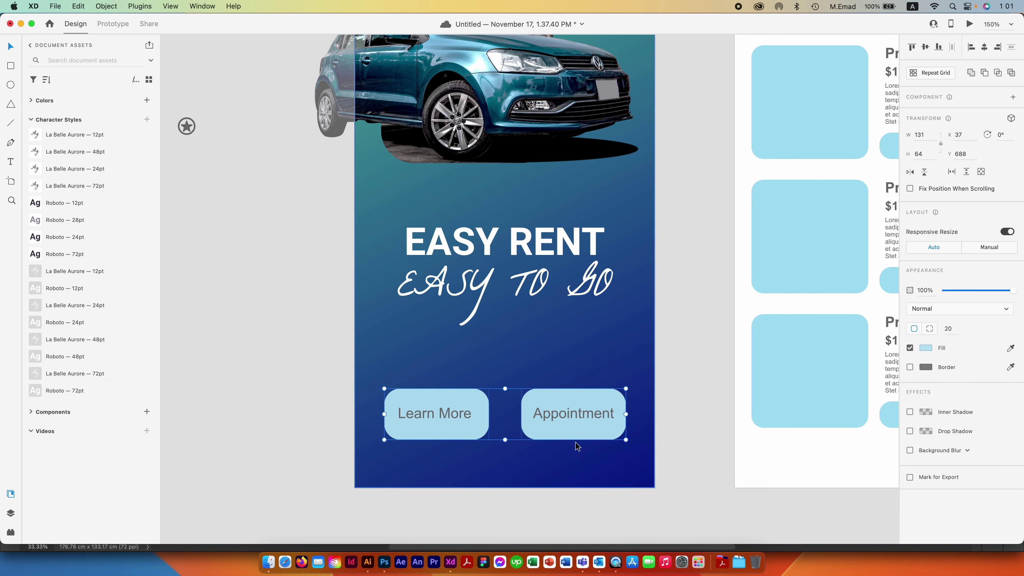
drag(505, 439, 505, 428)
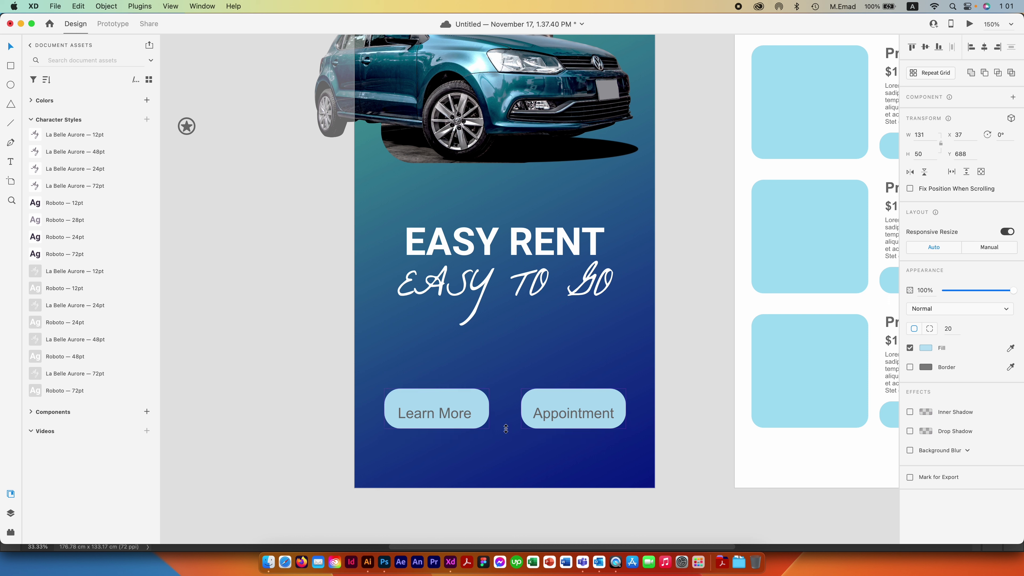
drag(504, 390, 504, 395)
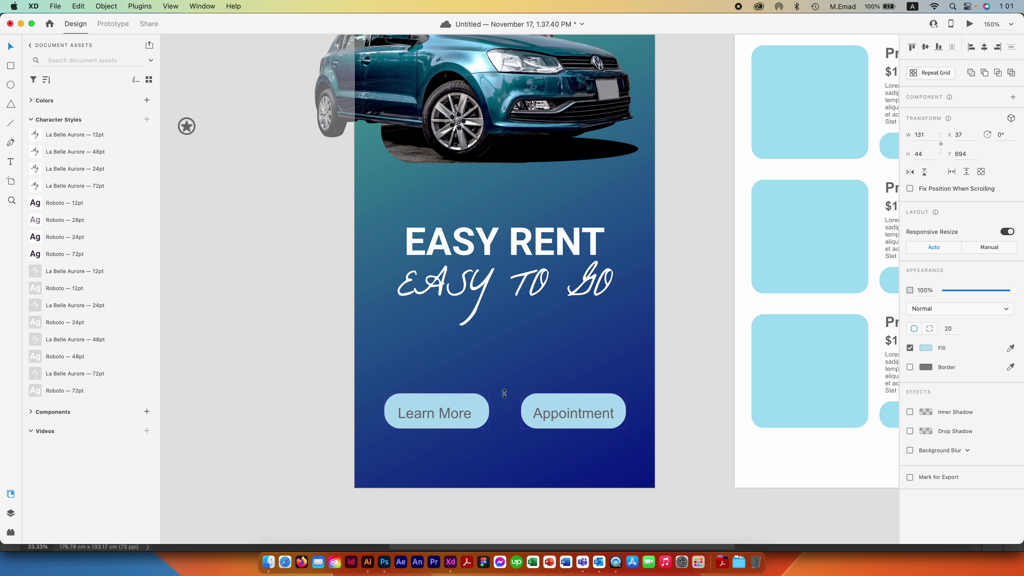
click(701, 393)
click(567, 417)
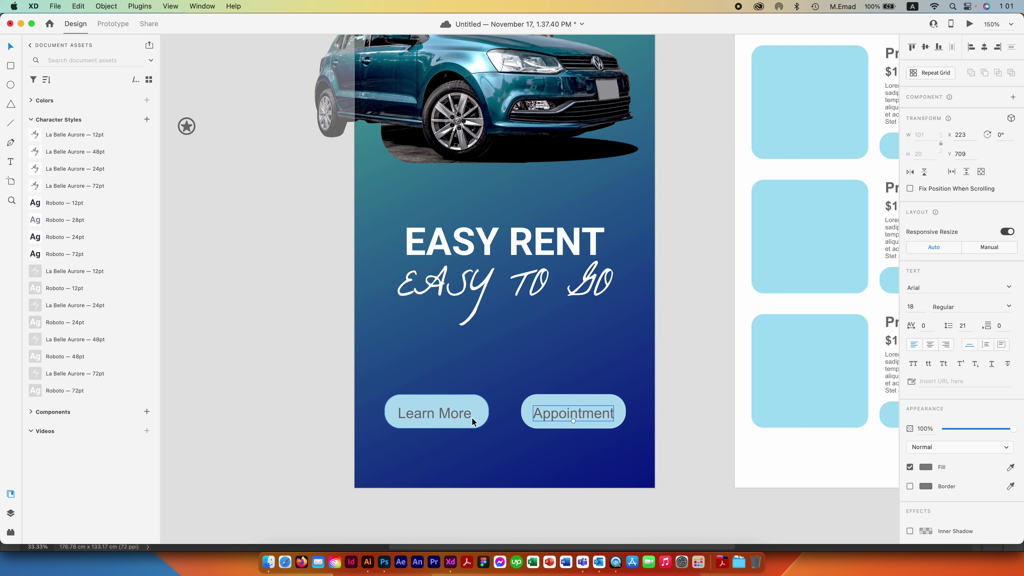
shift+click(456, 415)
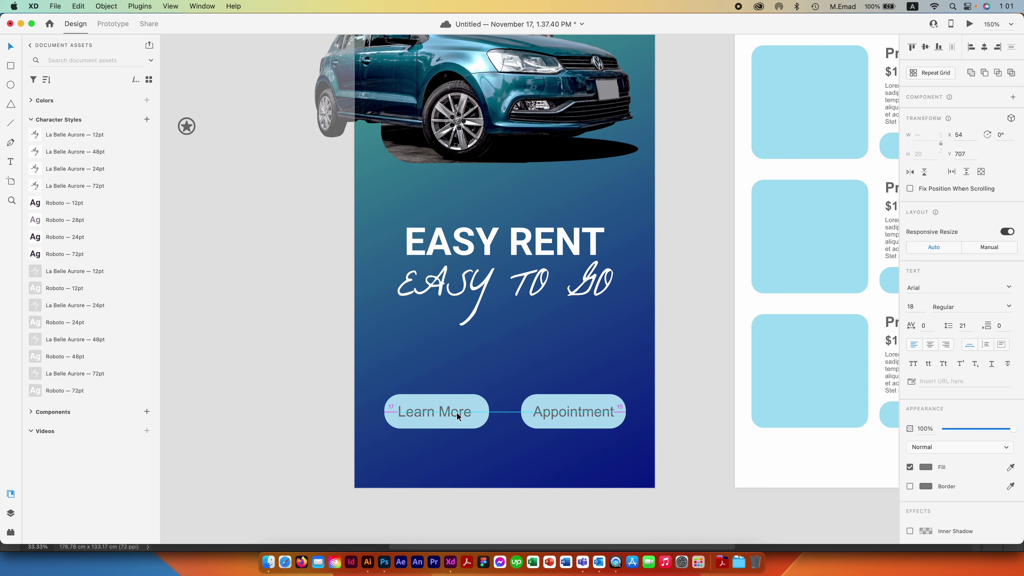
click(669, 373)
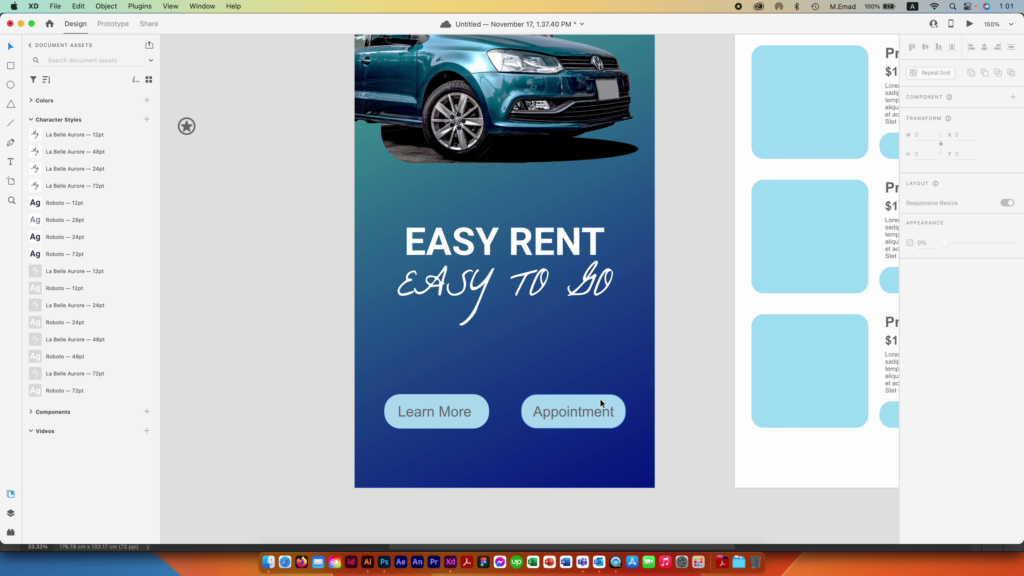
click(600, 398)
key(super+minus)
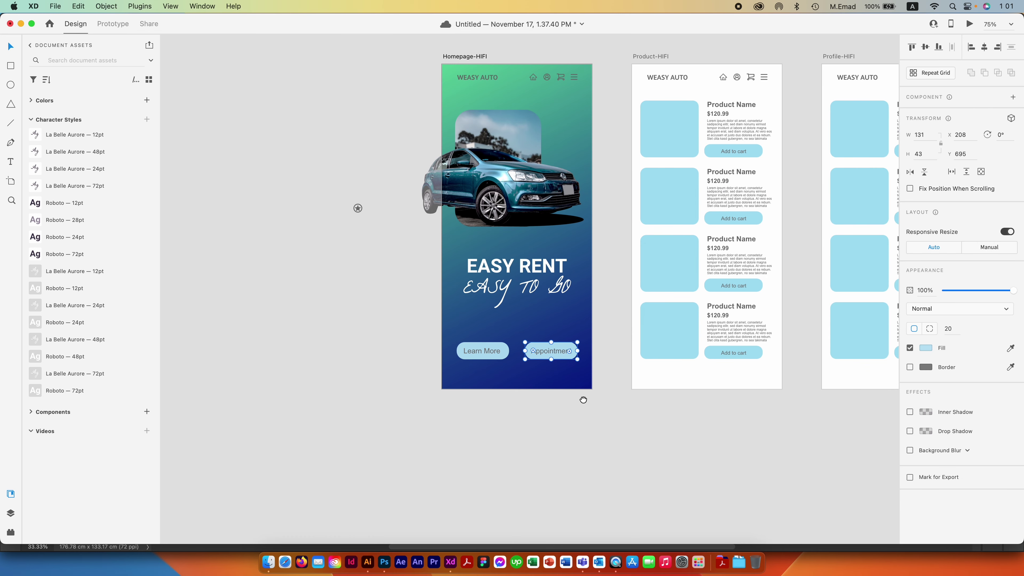
Step: Remove the Appointment button's light-blue fill and give it a pale #DBDFFF border
scroll(599, 398, right, 3)
click(910, 348)
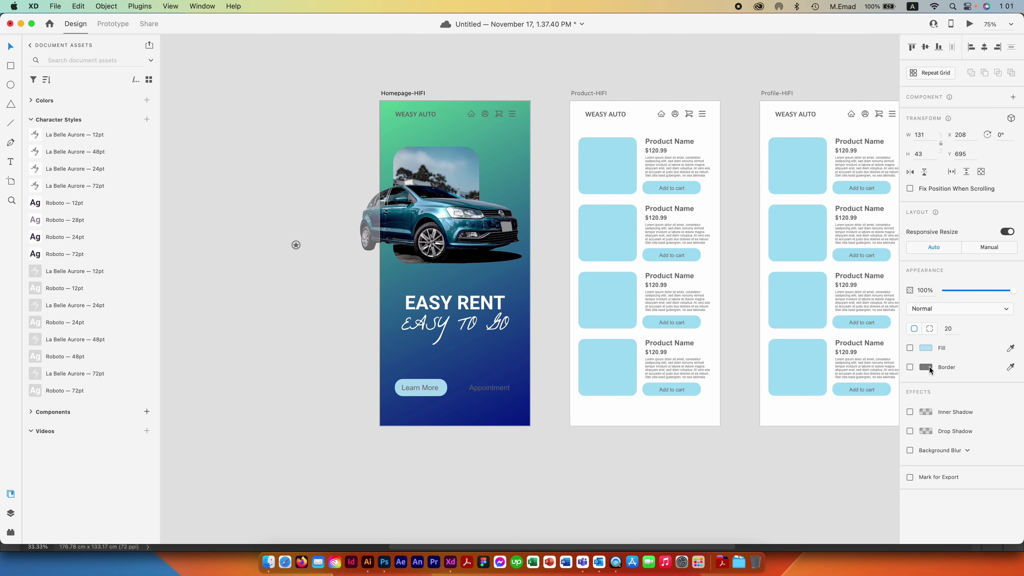
click(910, 367)
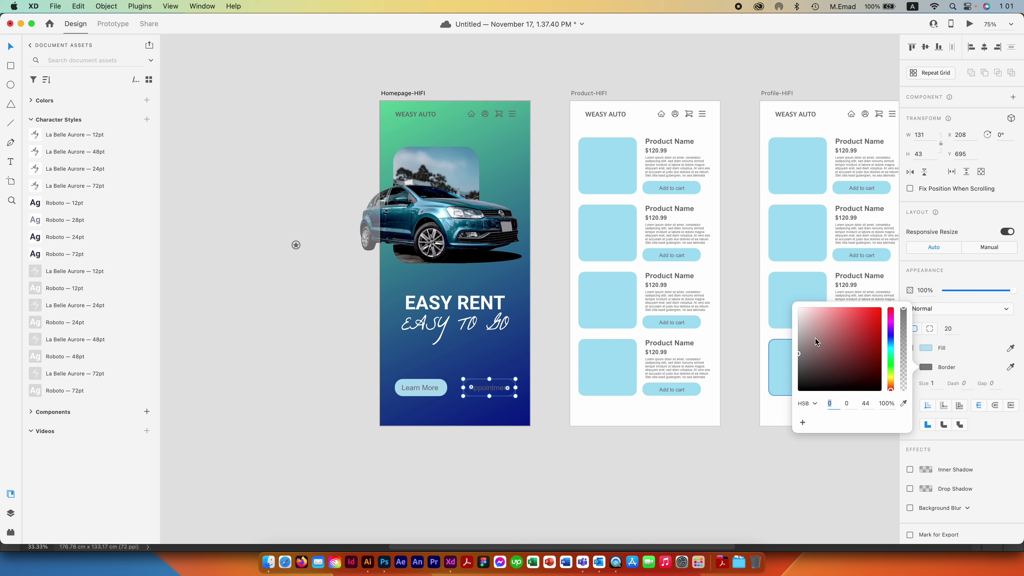
click(30, 99)
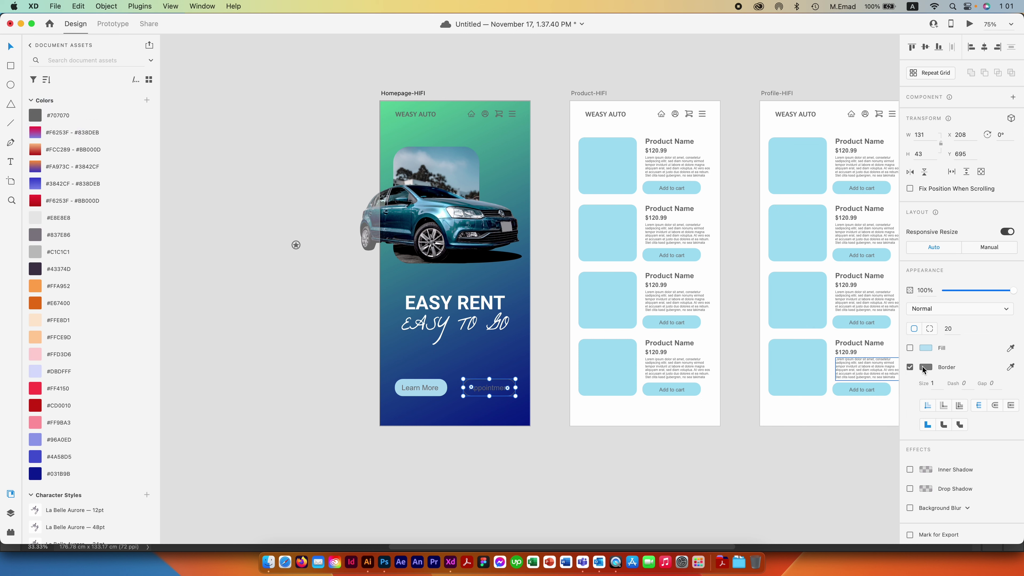
click(925, 366)
click(903, 403)
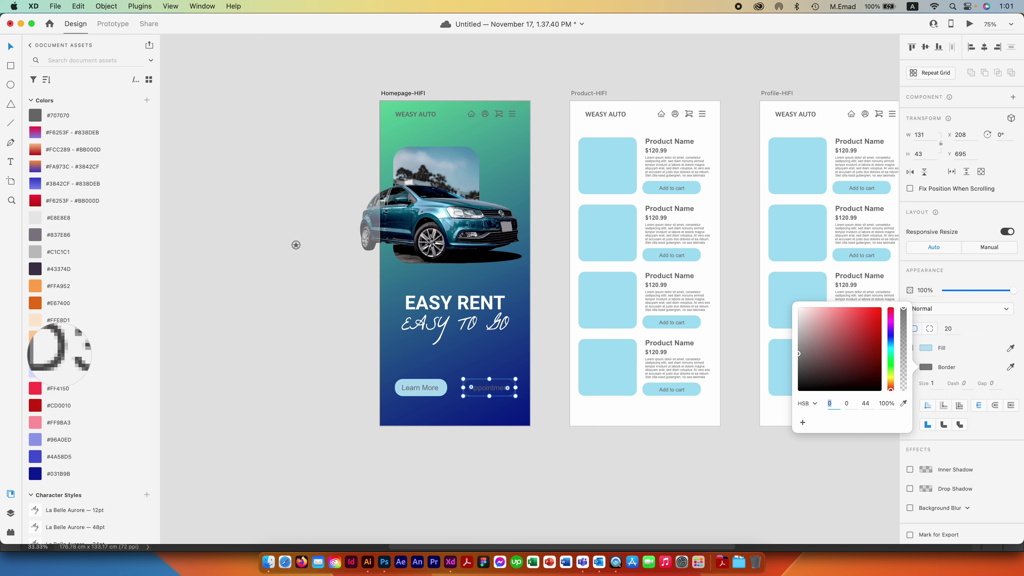
click(37, 442)
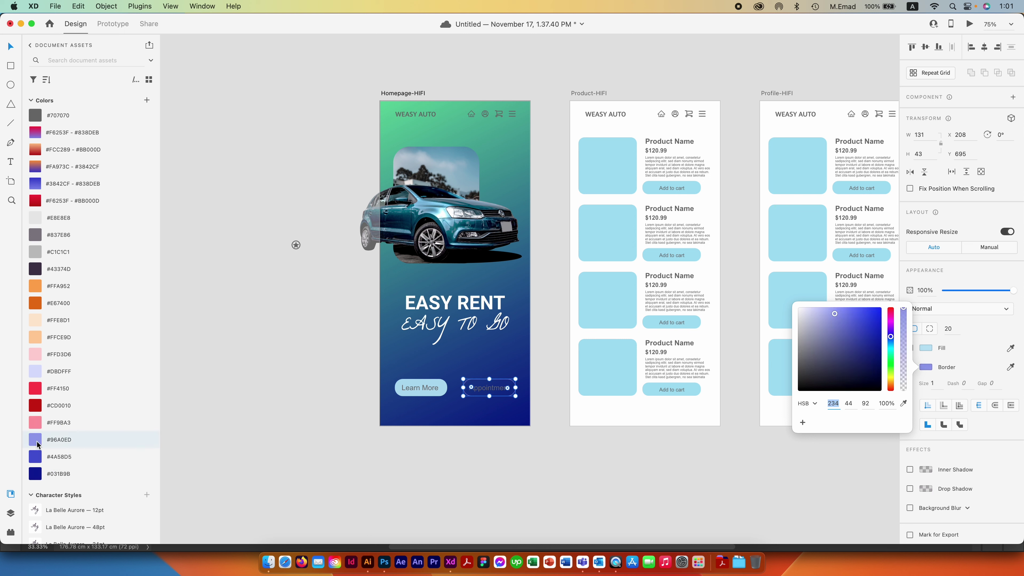
click(903, 404)
click(32, 372)
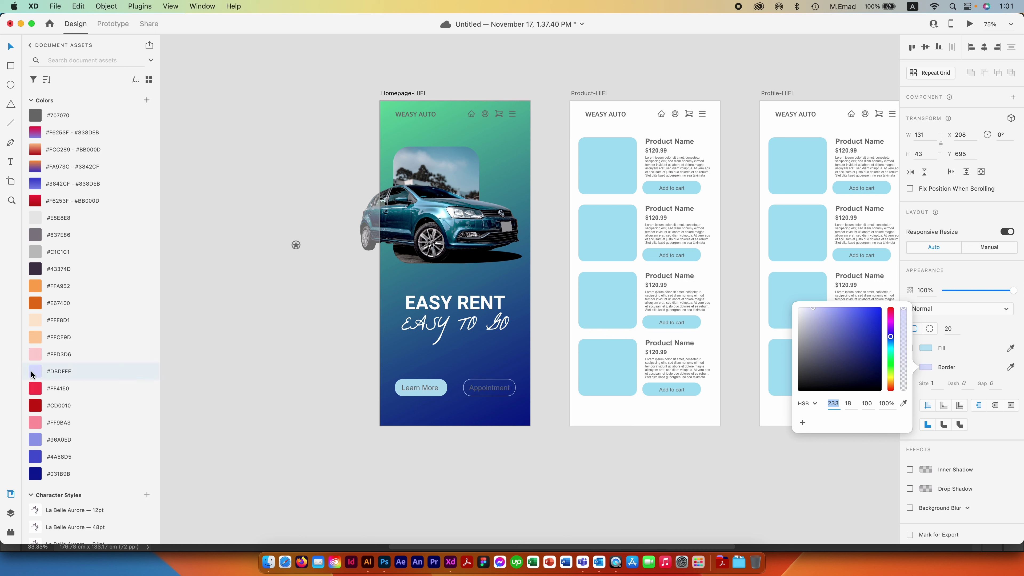
double_click(489, 389)
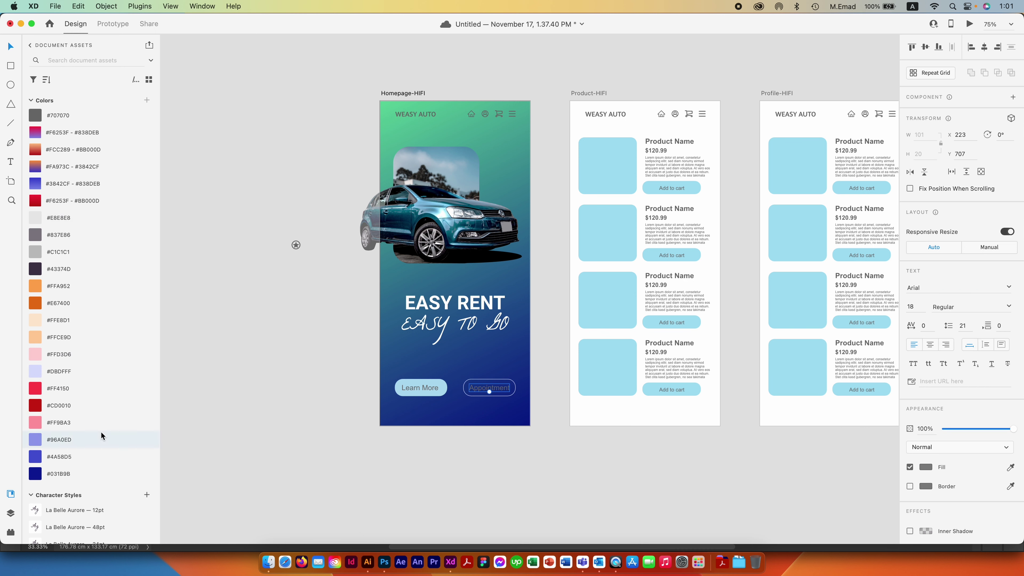
Step: Apply the Roboto 12pt style to the Appointment label and raise it to 16pt
scroll(99, 436, down, 2)
scroll(99, 436, down, 3)
scroll(100, 436, down, 2)
scroll(99, 436, down, 2)
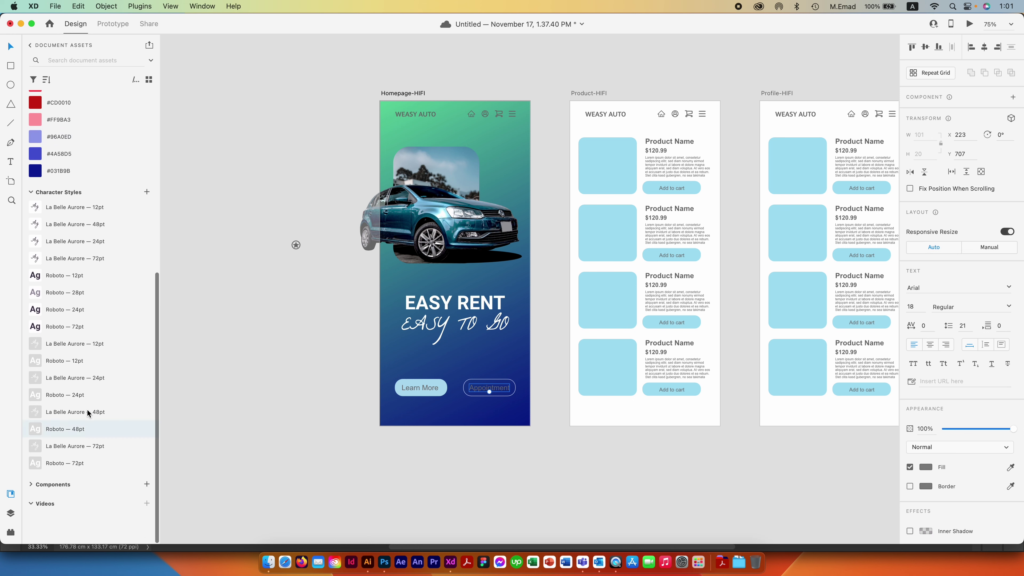
click(69, 360)
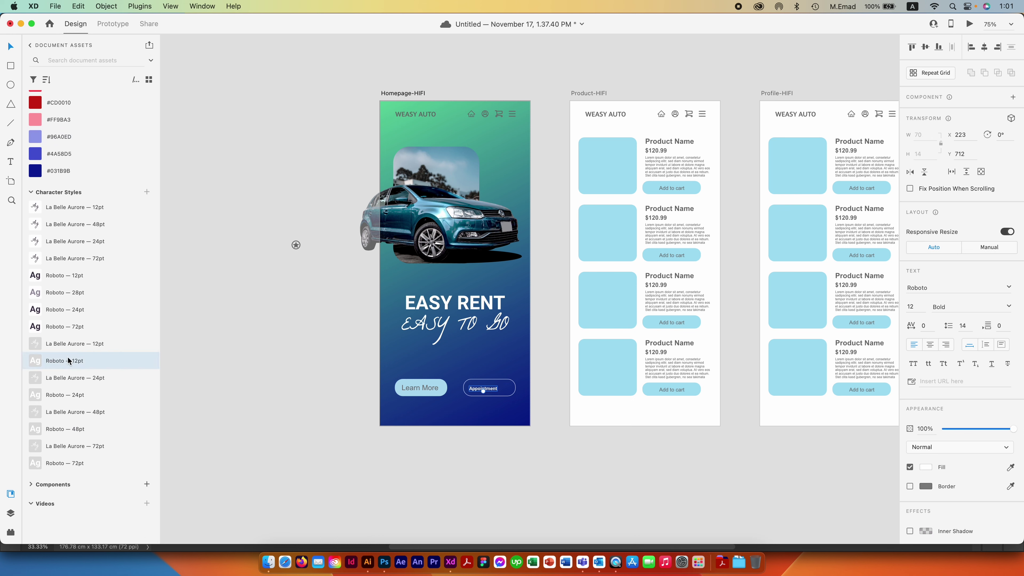
right_click(93, 365)
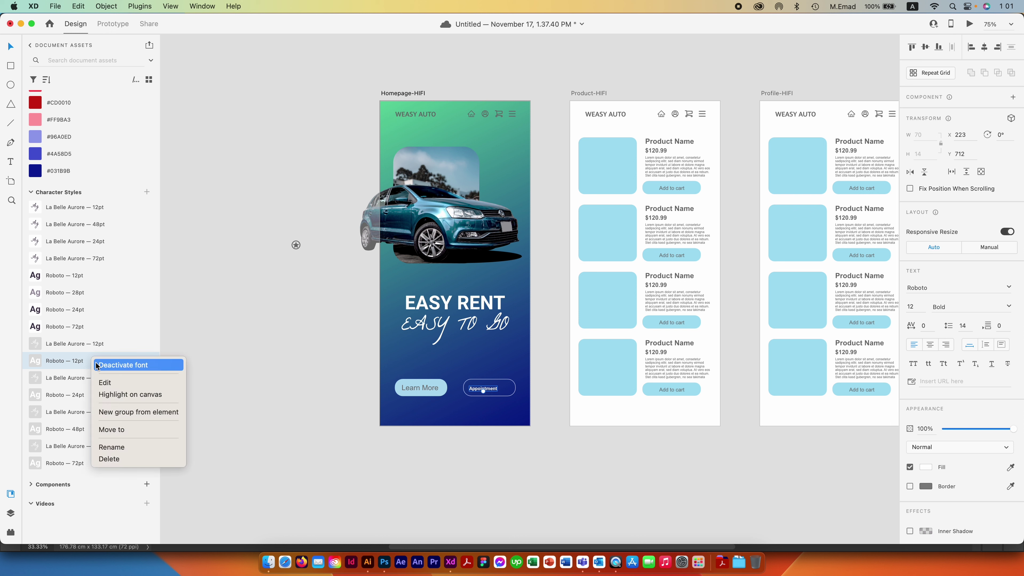
click(95, 365)
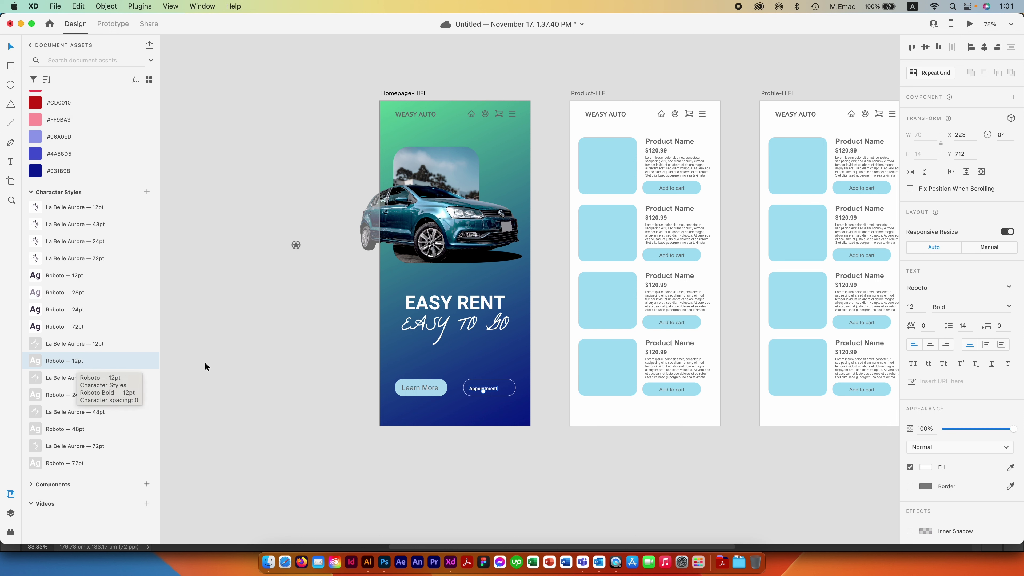
click(913, 307)
text(16)
key(Return)
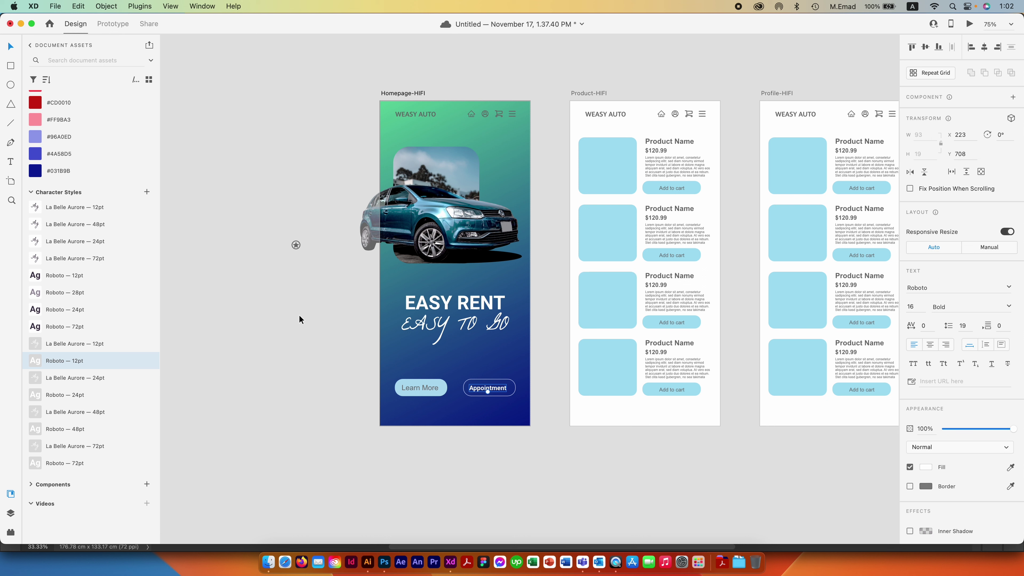
Step: Save the Appointment styling as a new Roboto — 16pt character style
right_click(498, 389)
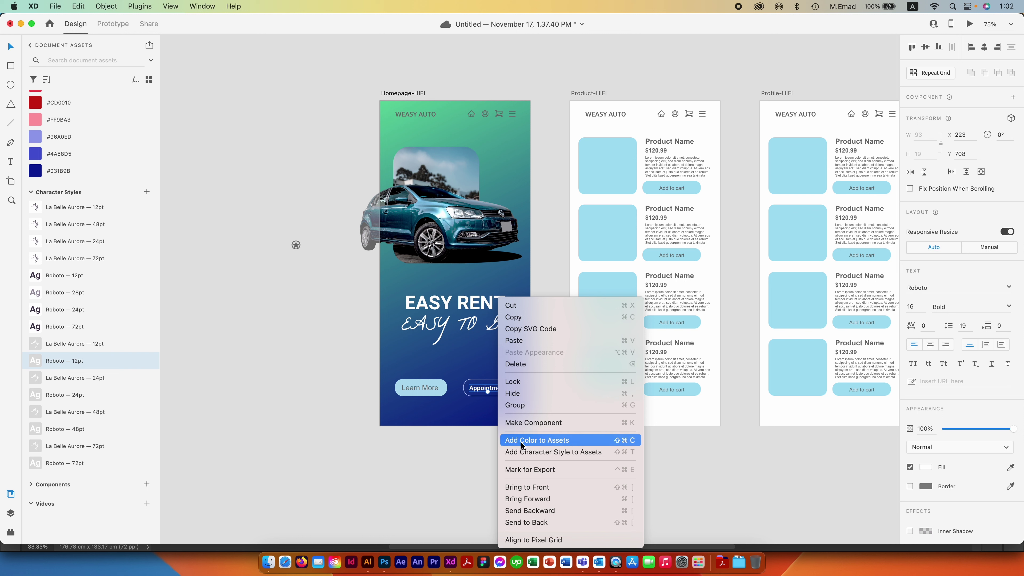
click(524, 452)
scroll(134, 254, down, 1)
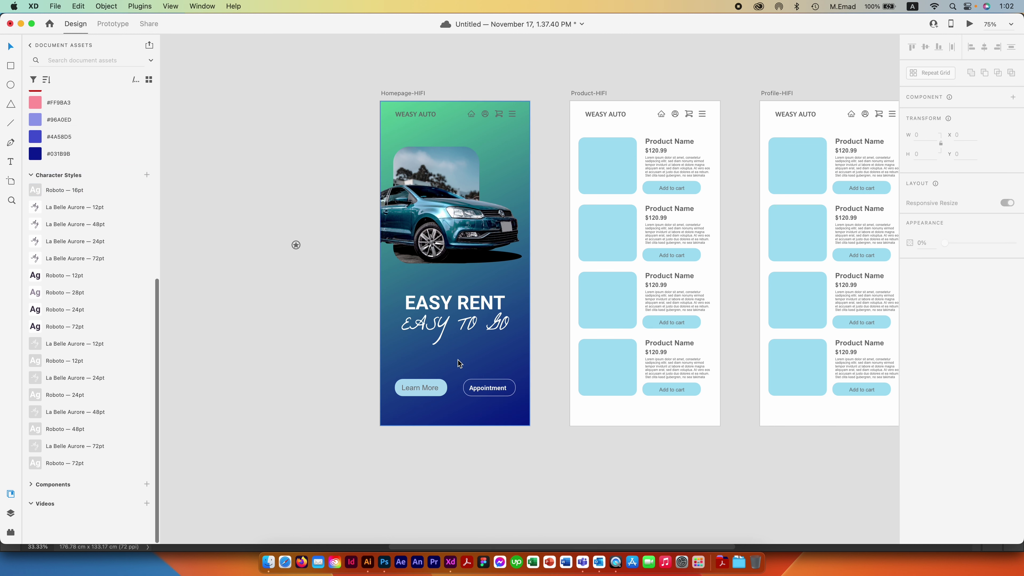
Step: Drag the Appointment label right until smart guides show it centred in its outlined button
key(z)
drag(349, 359, 575, 446)
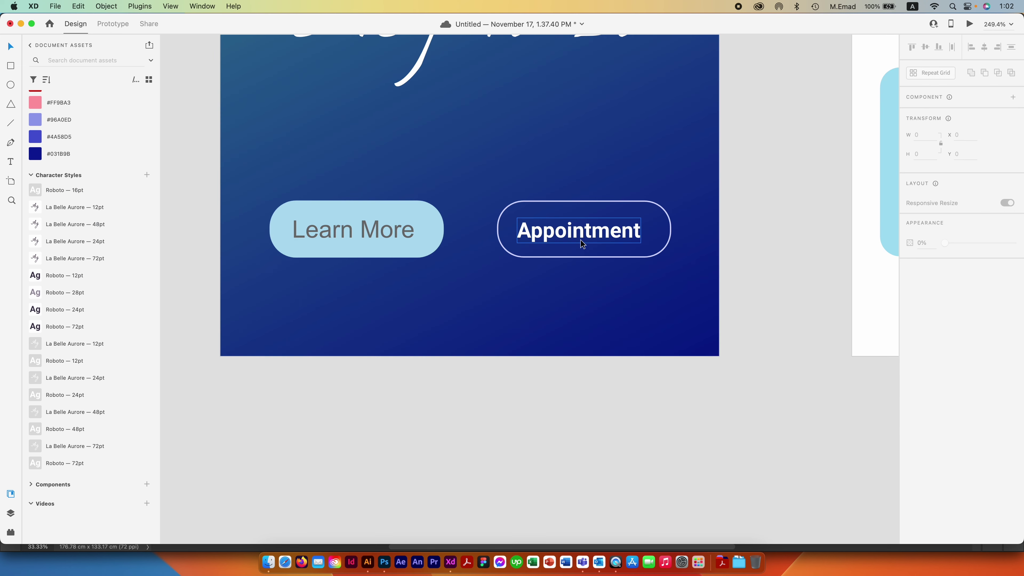
drag(581, 237, 587, 237)
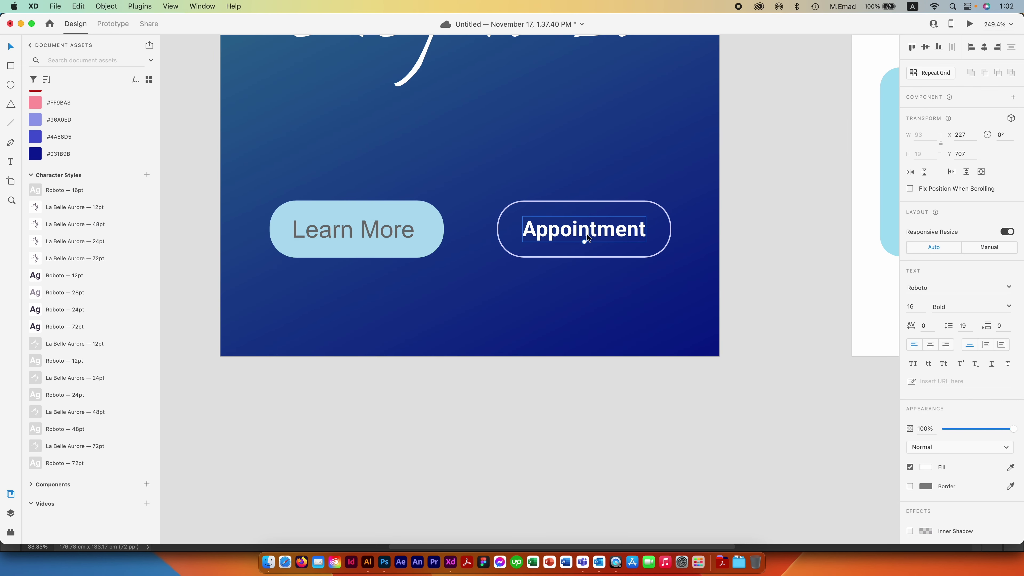
key(super+1)
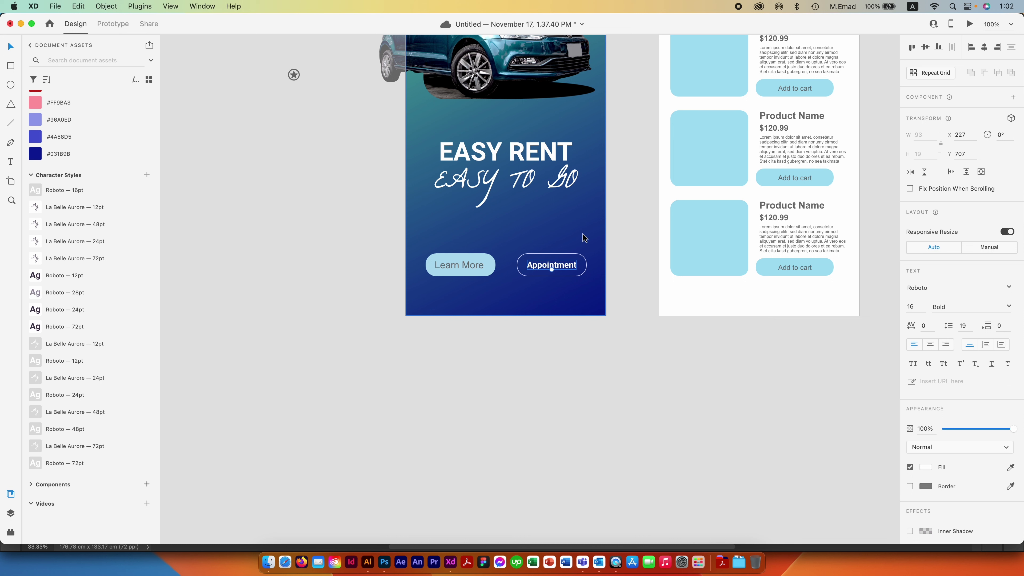
click(484, 265)
scroll(596, 218, up, 5)
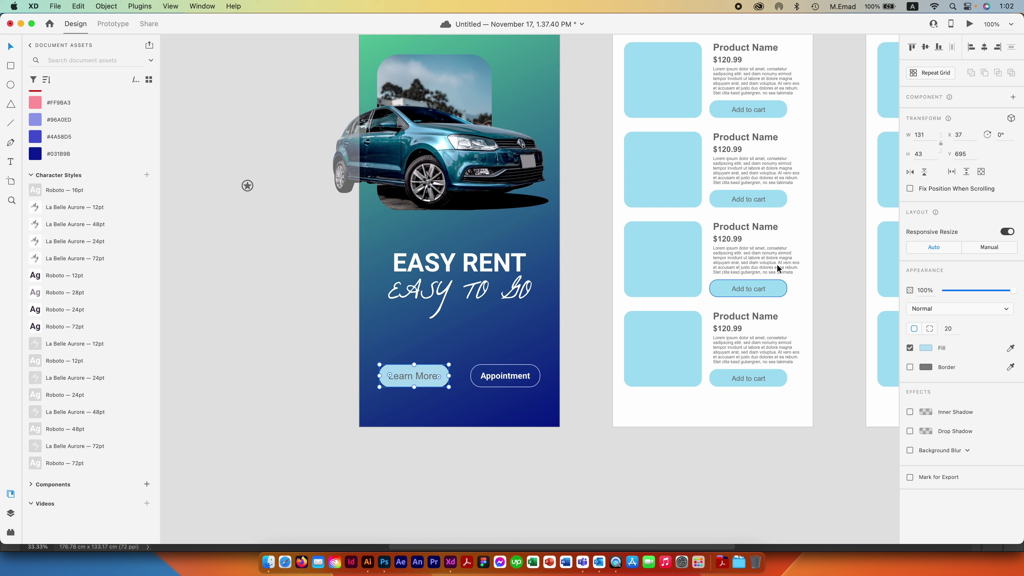
Step: Fill the Learn More button with the gradient-top green, brightened to mint
double_click(395, 378)
click(443, 375)
click(924, 349)
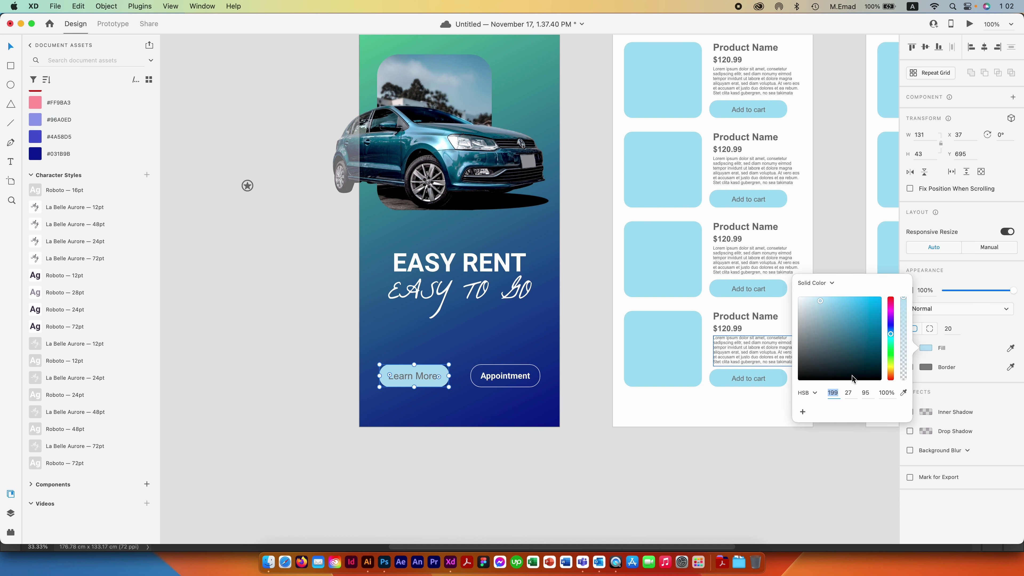
click(902, 393)
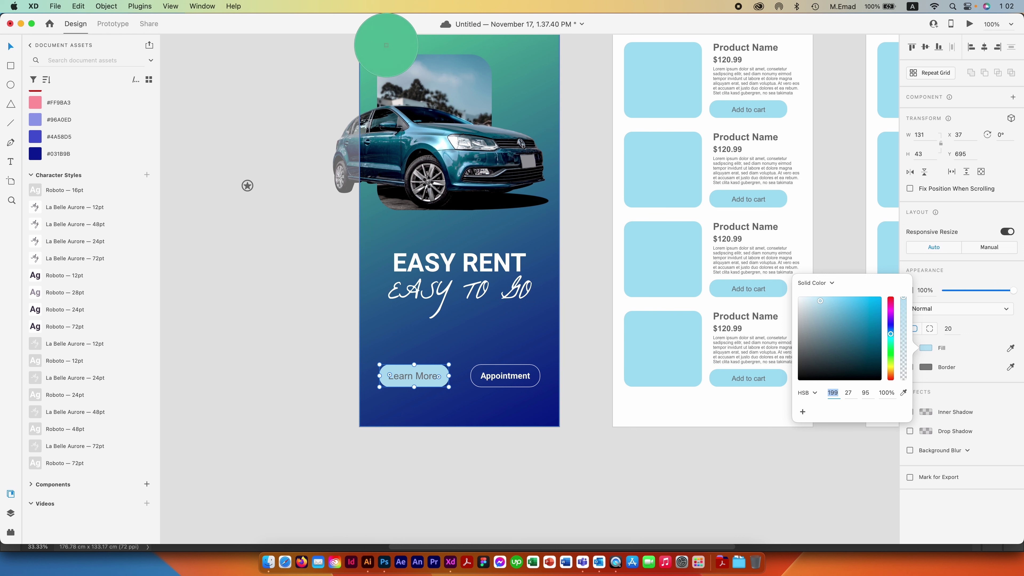
click(374, 49)
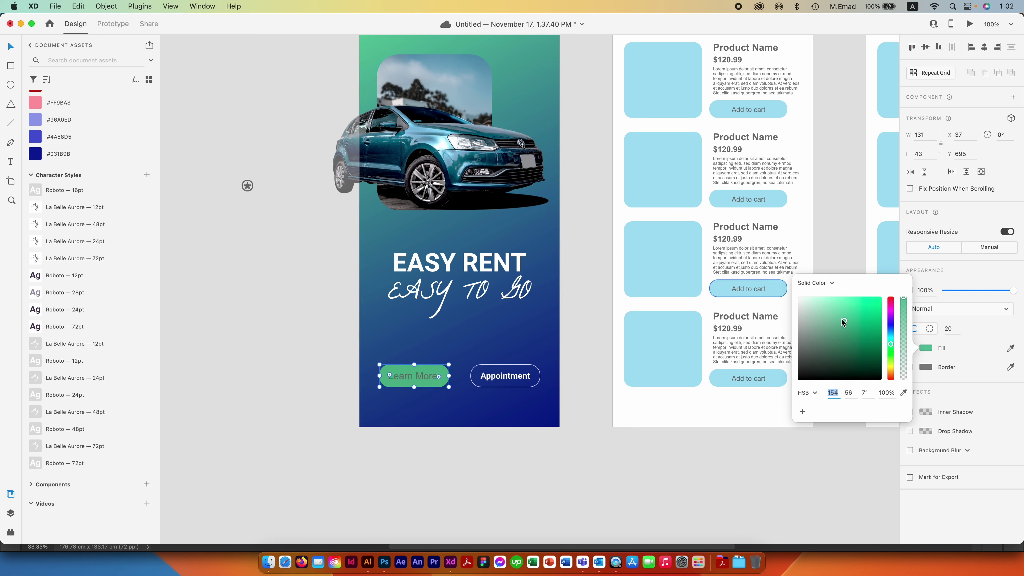
drag(844, 321, 848, 306)
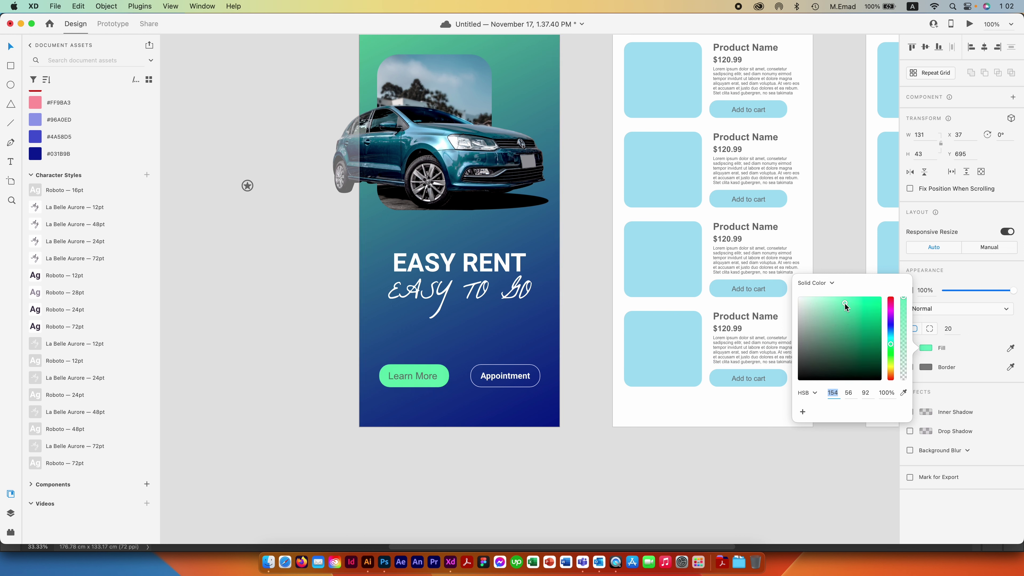
Step: Undo an accidental car move, then style the Learn More label Roboto 16pt and centre it
scroll(70, 157, up, 5)
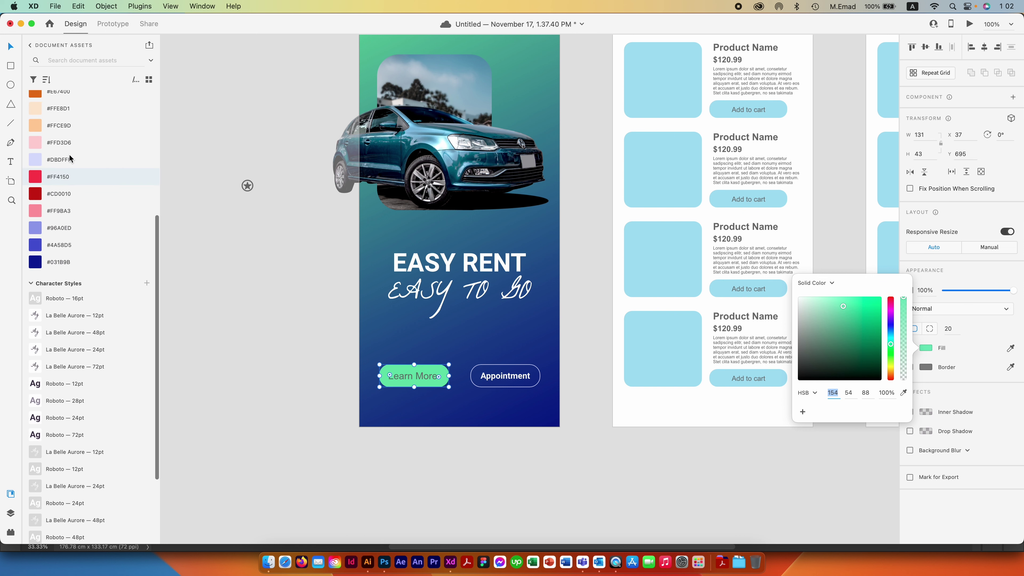
scroll(65, 202, up, 2)
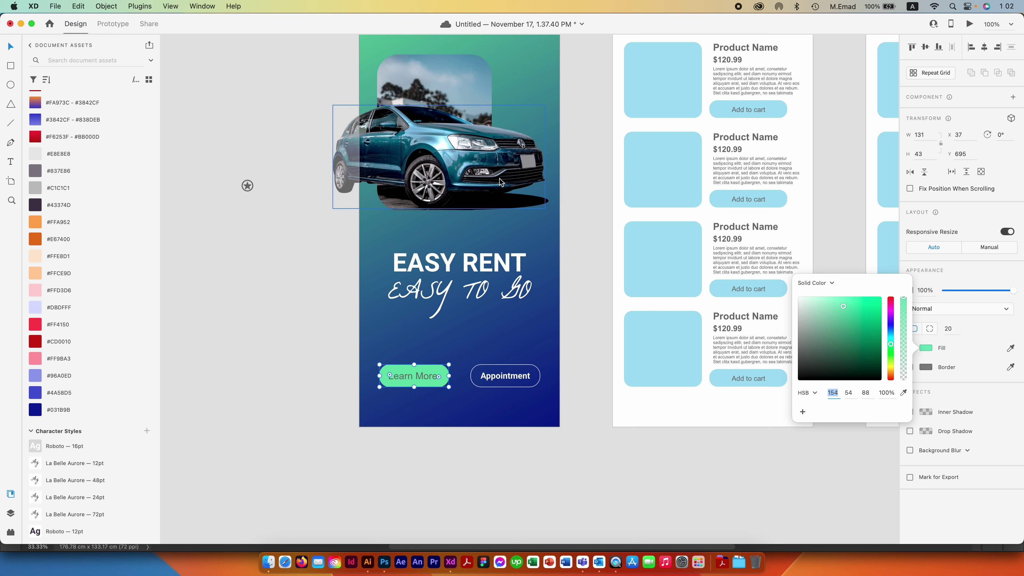
drag(500, 181, 485, 236)
key(ctrl+z)
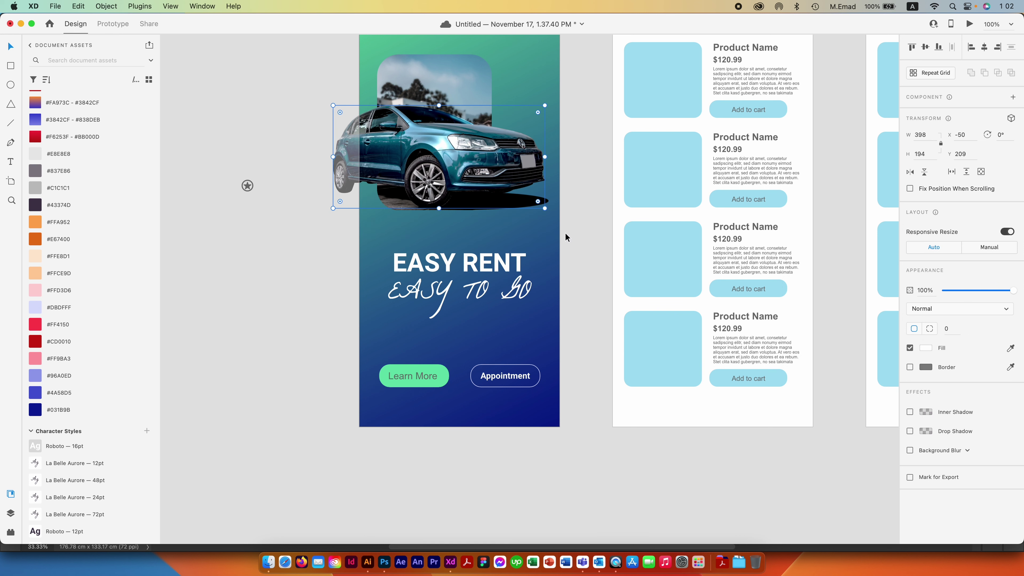
click(413, 375)
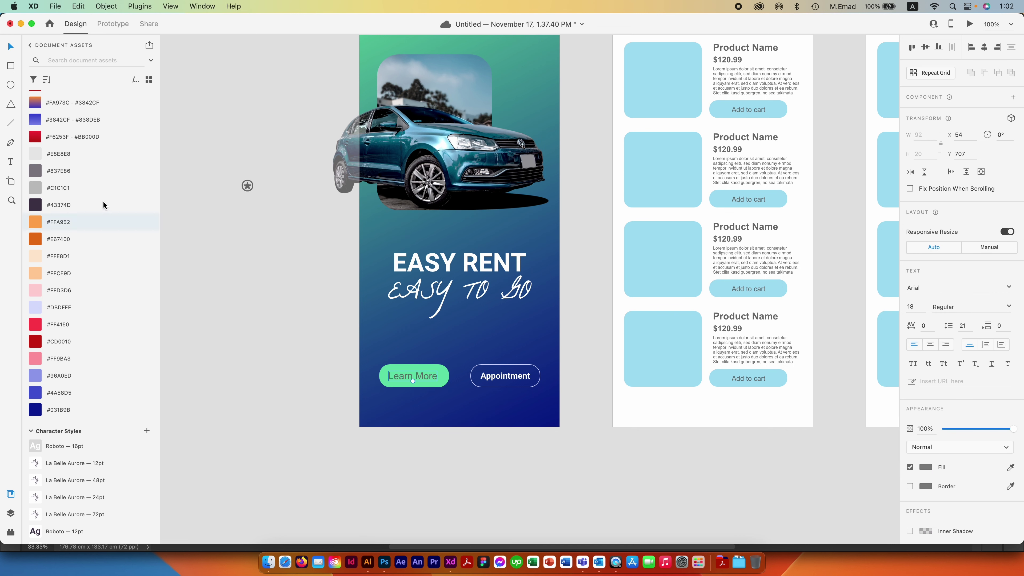
scroll(69, 403, down, 3)
scroll(71, 397, down, 2)
scroll(73, 362, down, 2)
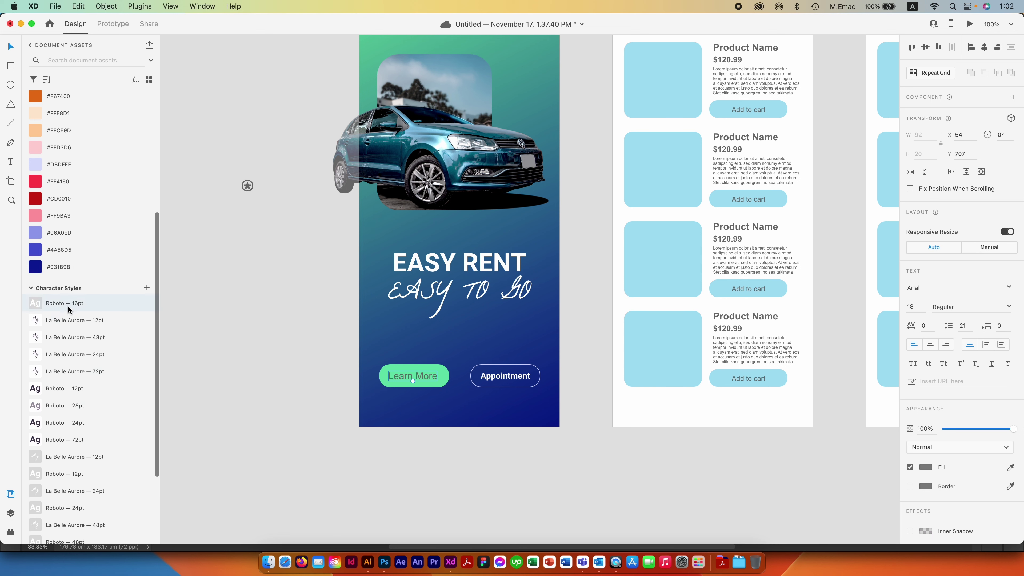
click(69, 305)
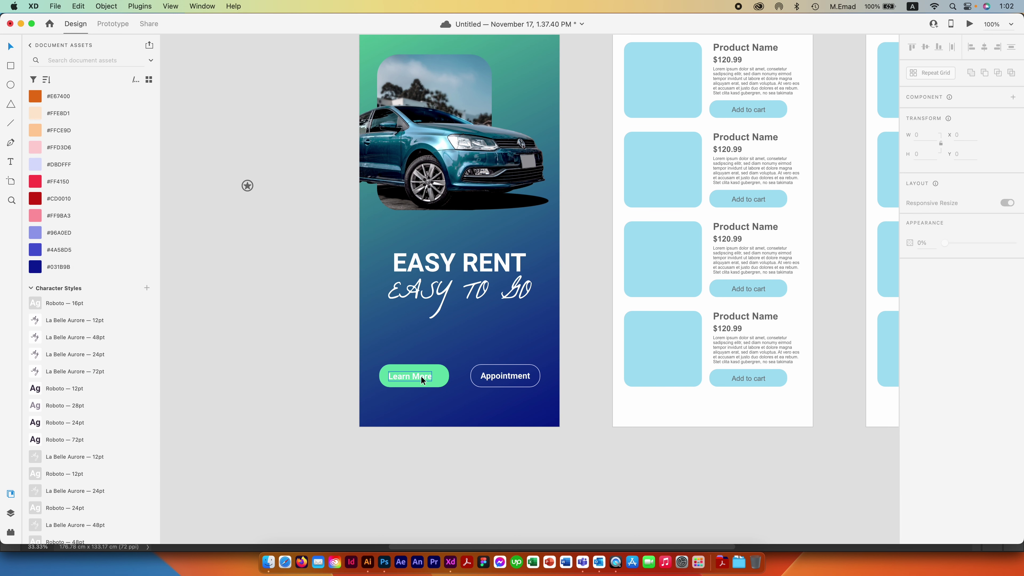
drag(421, 376, 425, 375)
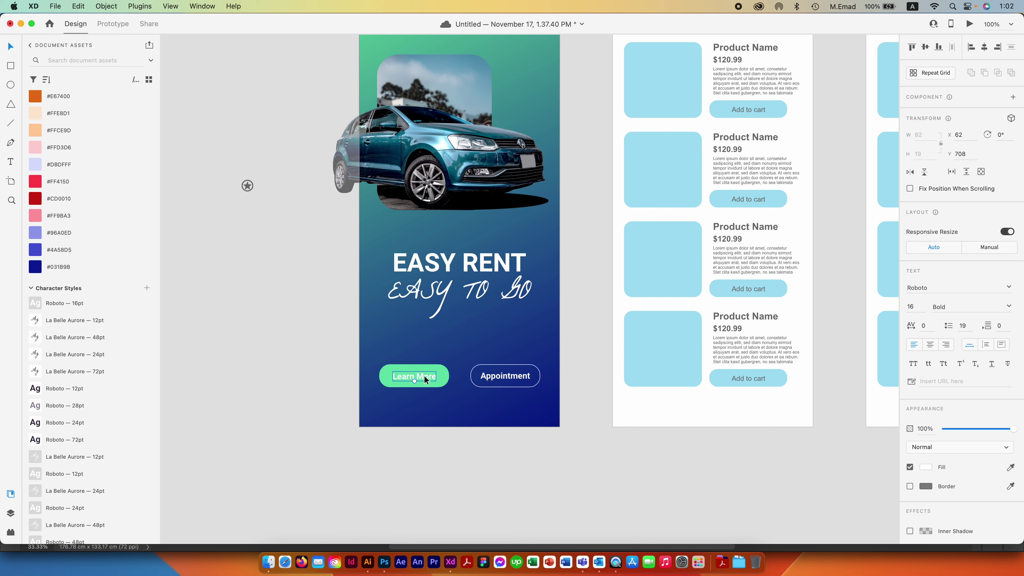
key(super+minus)
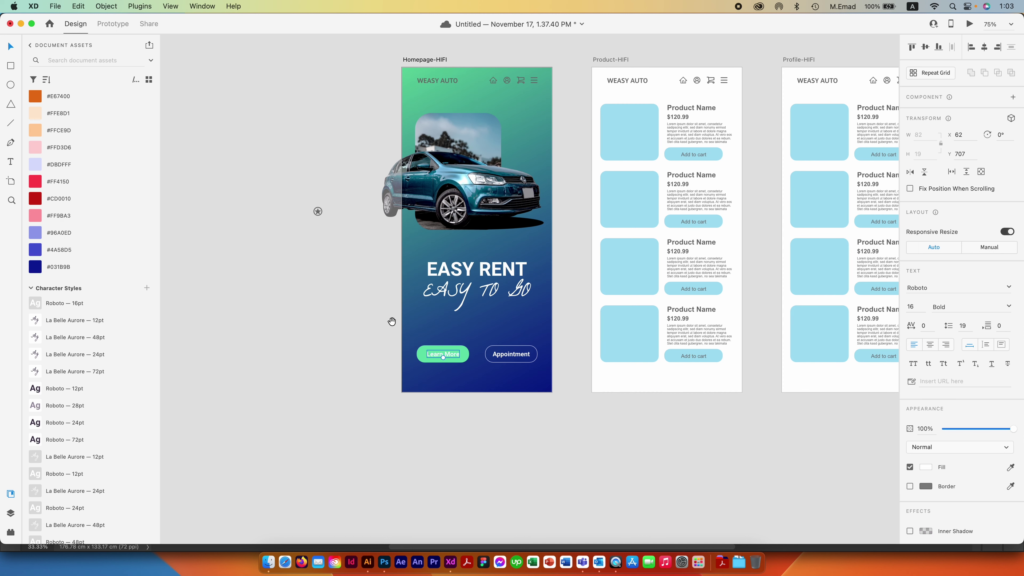
scroll(391, 321, up, 3)
click(324, 365)
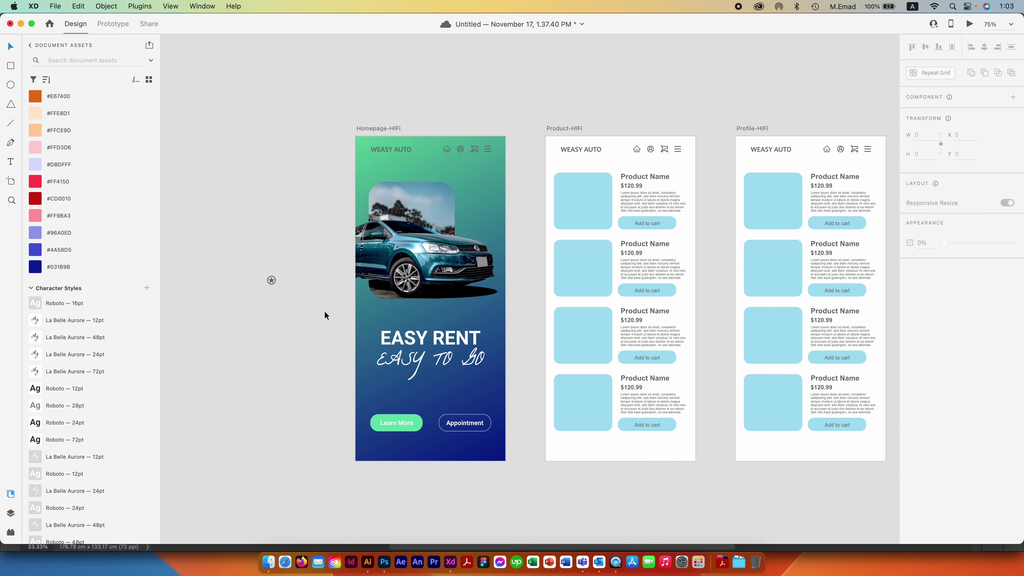
click(387, 152)
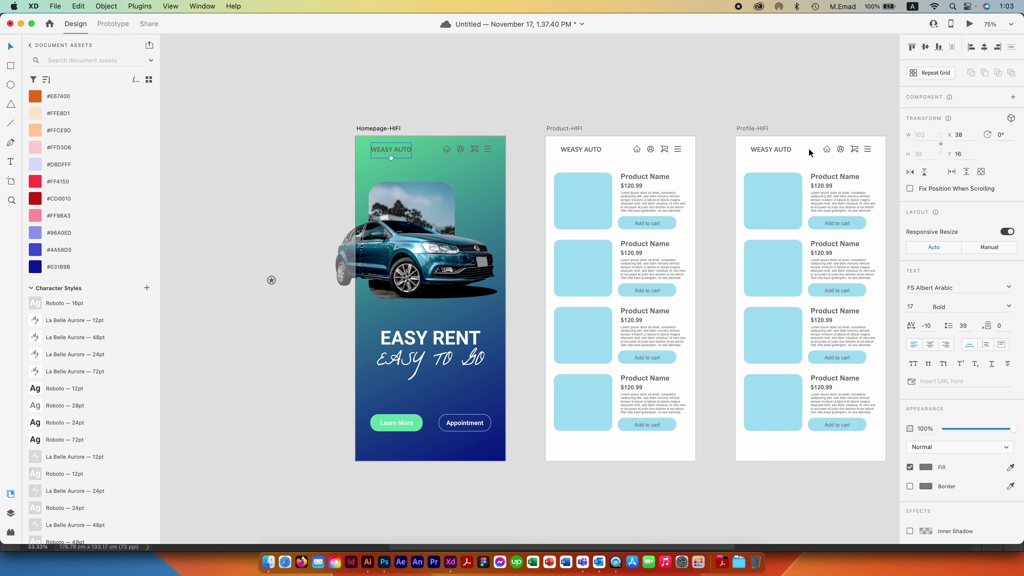
key(super+minus)
scroll(655, 141, right, 5)
scroll(655, 140, right, 1)
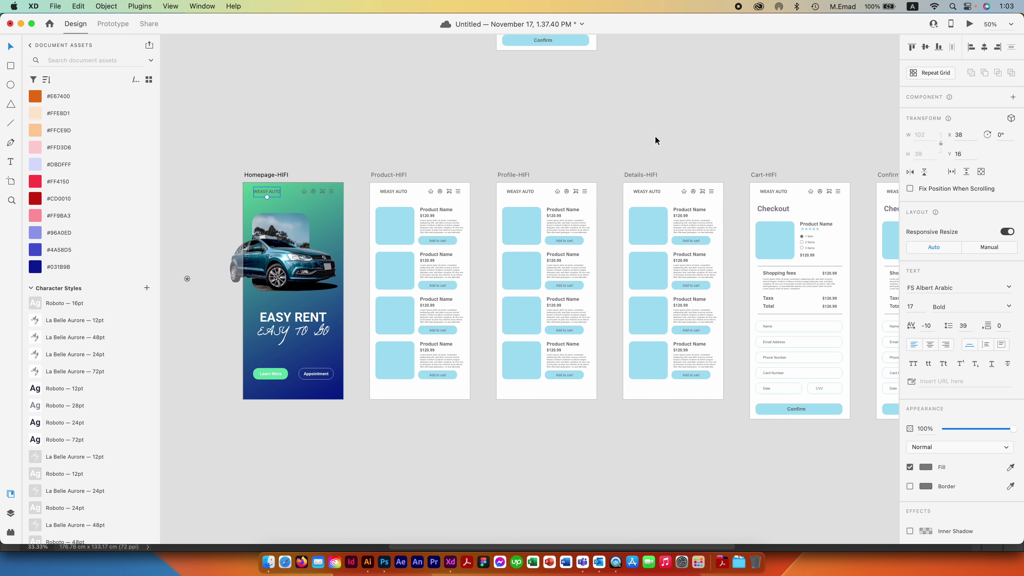
click(656, 137)
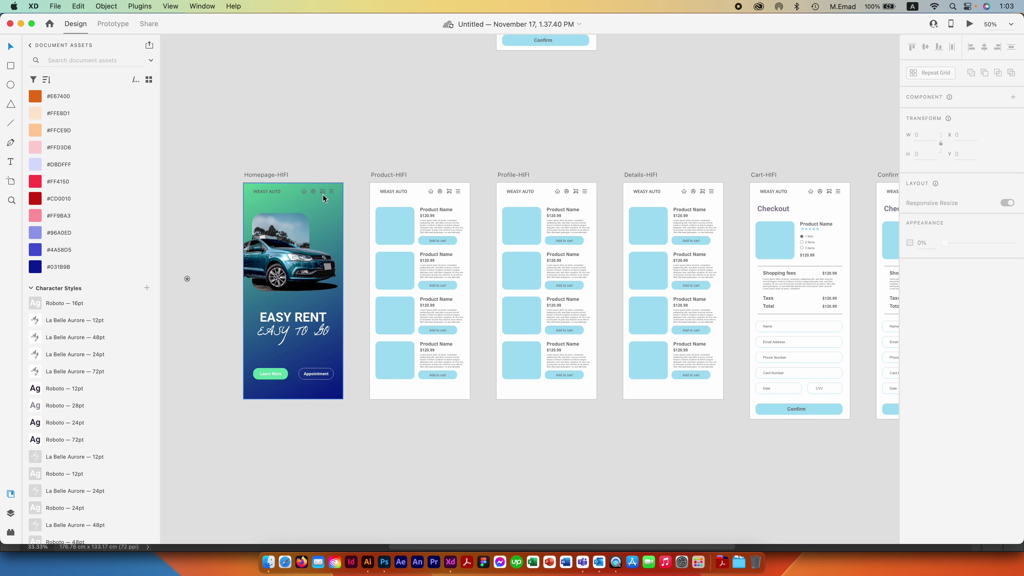
scroll(322, 193, up, 1)
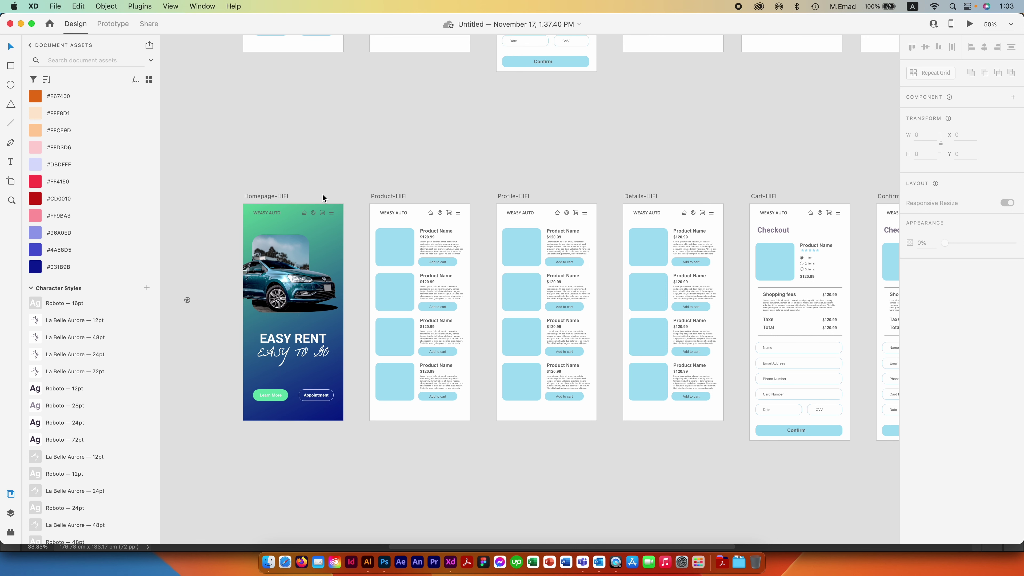